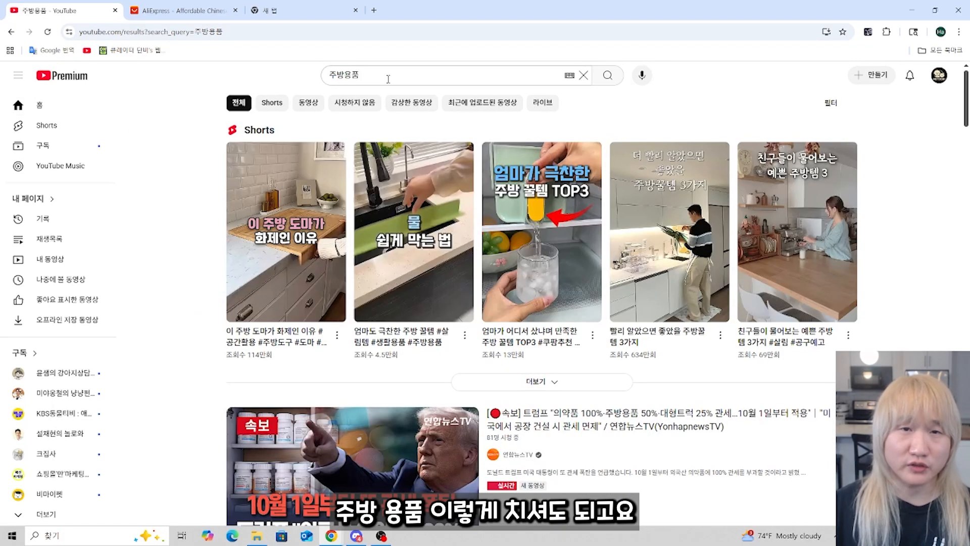
# Step: Replace the YouTube search text with "애견용품" and run the search
pyautogui.click(388, 79)
pyautogui.press('BackSpace')
pyautogui.press('BackSpace')
pyautogui.press('BackSpace')
pyautogui.press('BackSpace')
pyautogui.write('애견이')
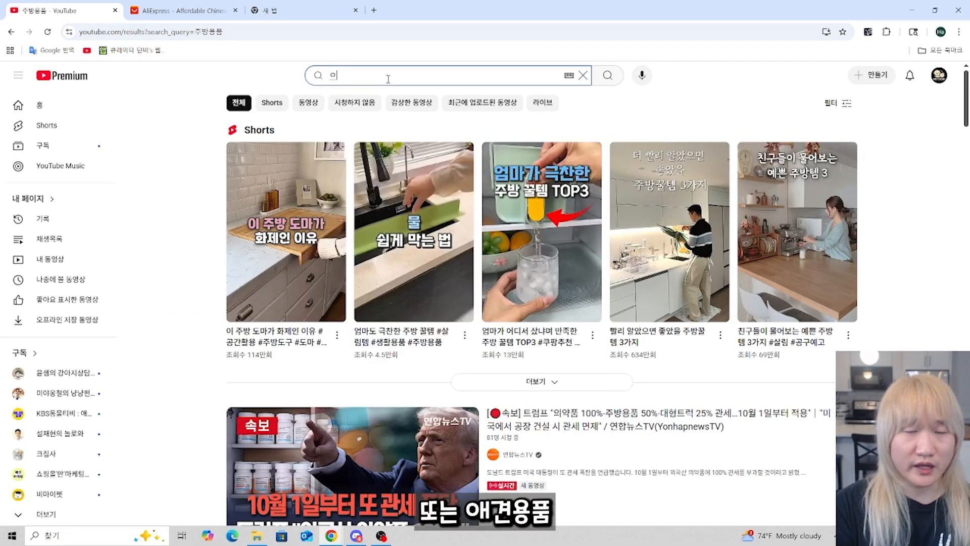
pyautogui.write('용품')
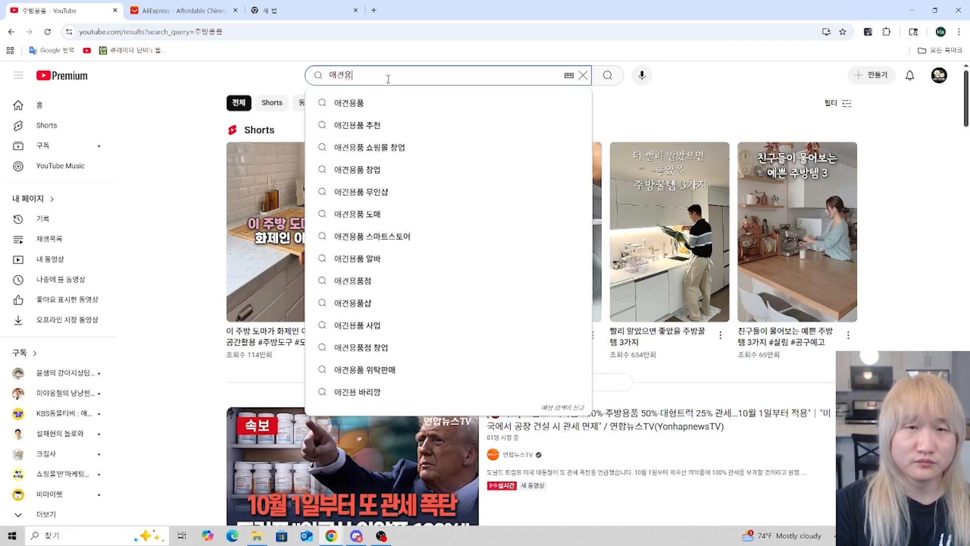
pyautogui.press('Return')
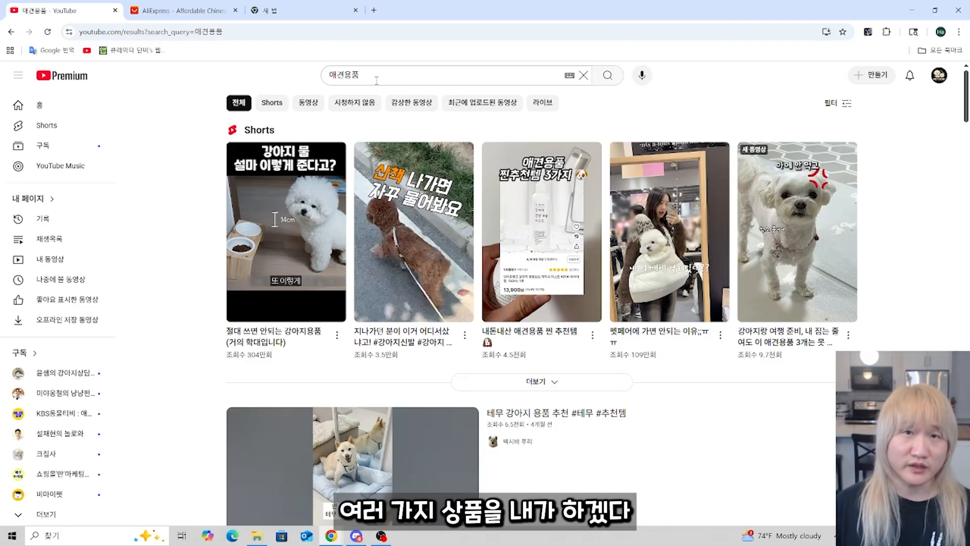
# Step: Search YouTube for "product reviews shorts" in place of the pet supplies query
pyautogui.click(376, 76)
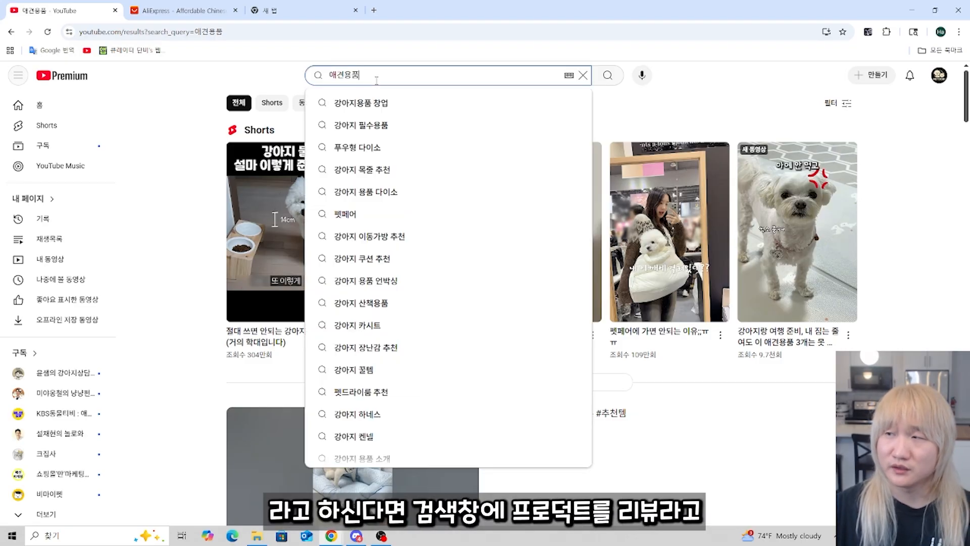
pyautogui.hotkey('ctrl', 'a')
pyautogui.write('Product Reviews')
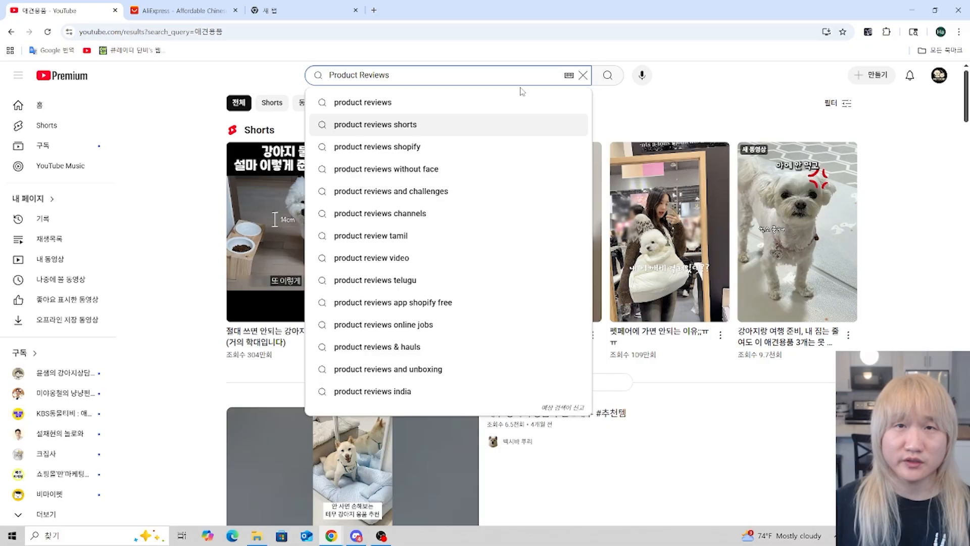
pyautogui.click(514, 124)
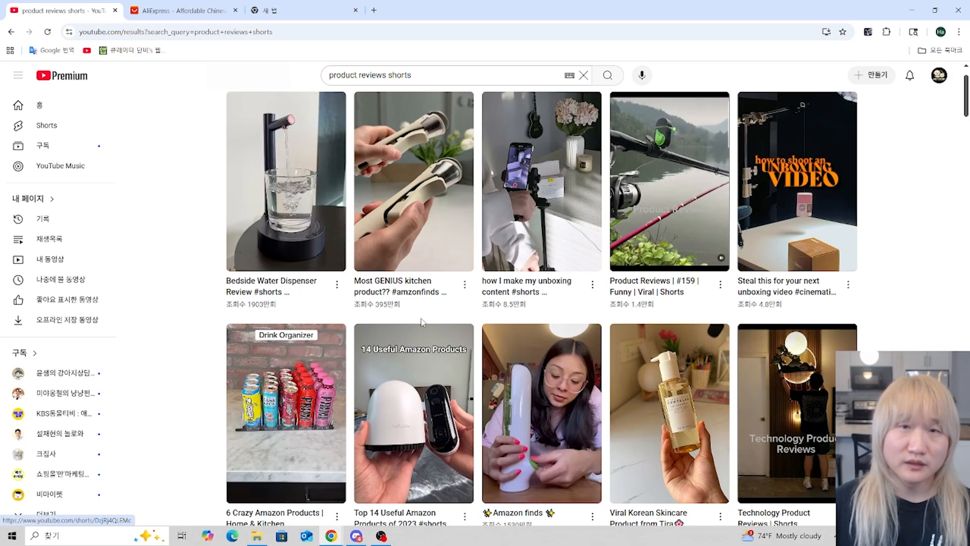
# Step: Open the "Bedside Water Dispenser Review" short, find a frame showing the product clearly, and capture that area as a screenshot
pyautogui.click(339, 265)
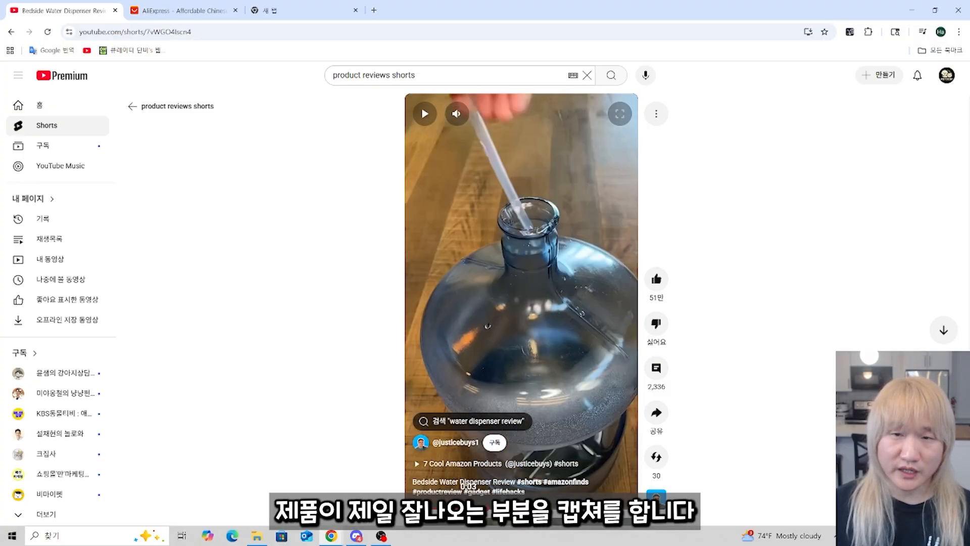
pyautogui.click(472, 507)
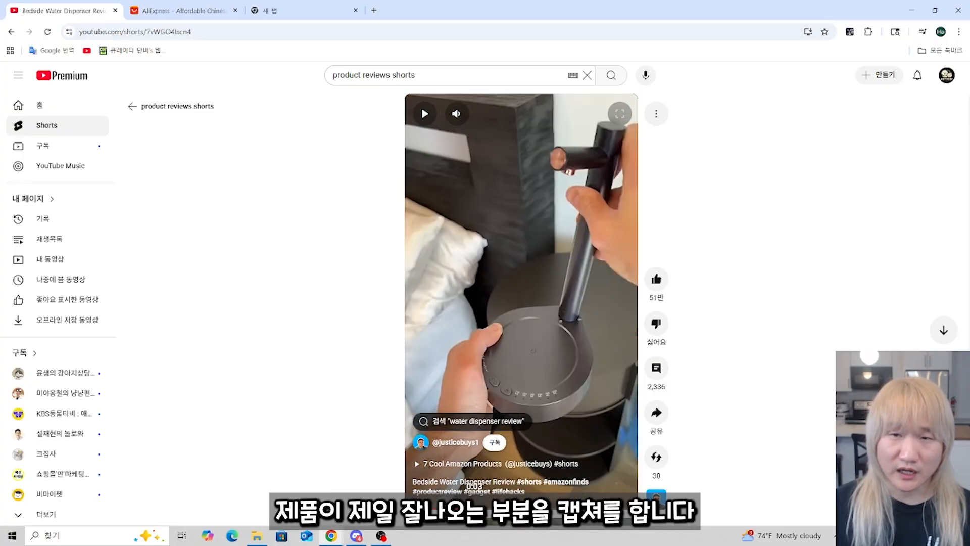
pyautogui.moveTo(478, 507); pyautogui.dragTo(449, 508)
pyautogui.press('super+shift+s')
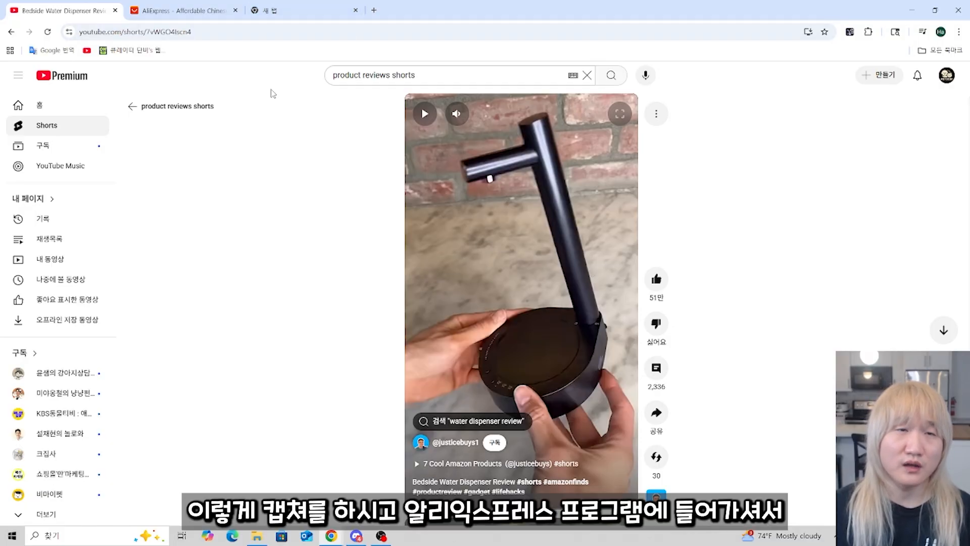
# Step: Switch to AliExpress and run a search by image using the captured water dispenser screenshot
pyautogui.click(179, 11)
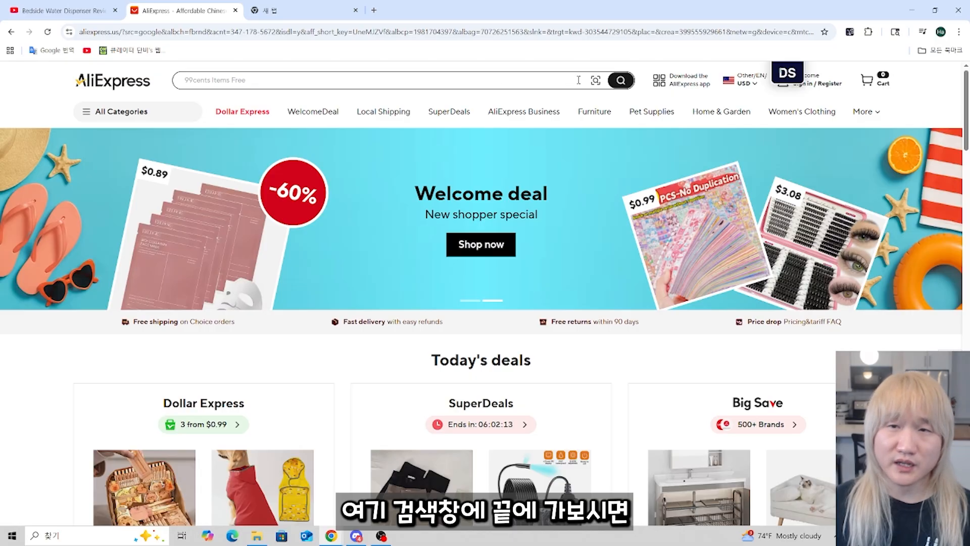
pyautogui.click(596, 80)
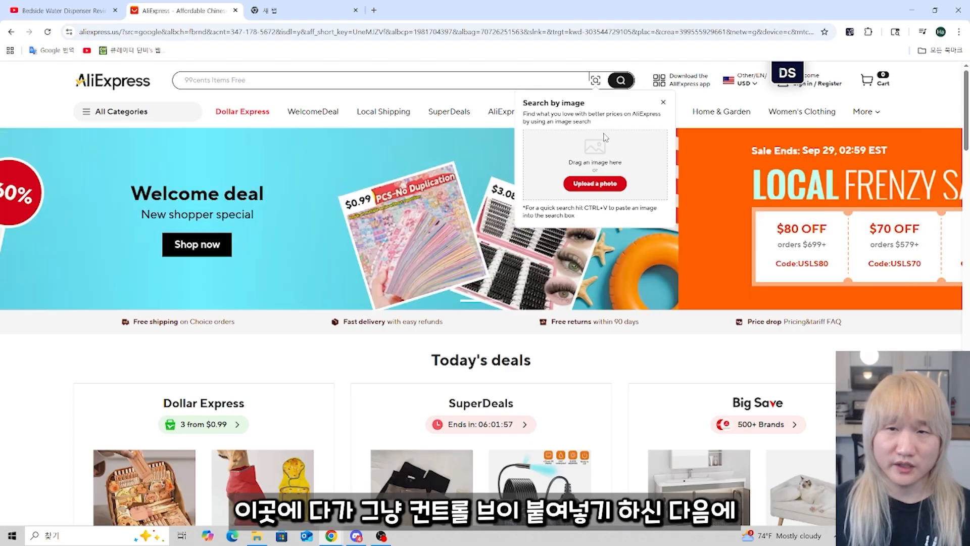
pyautogui.hotkey('ctrl', 'v')
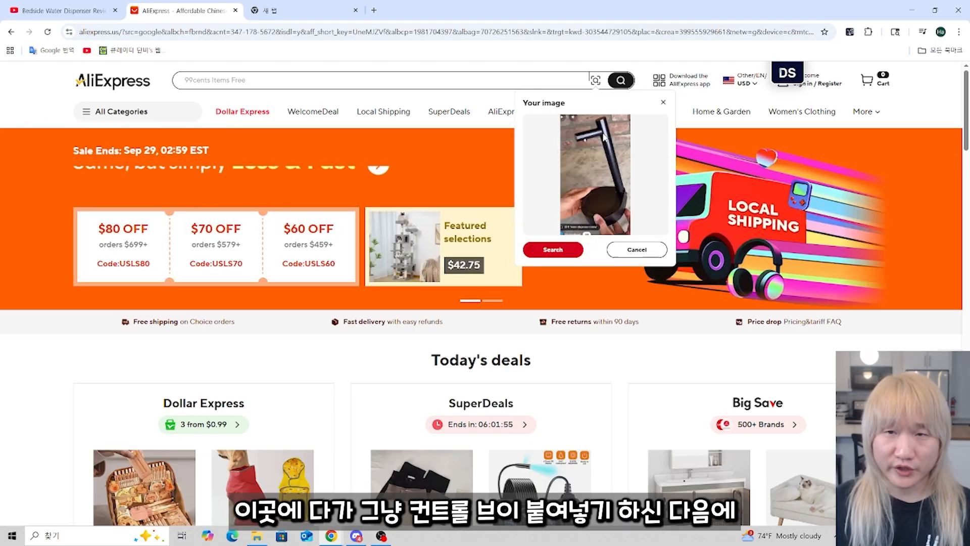
pyautogui.click(570, 250)
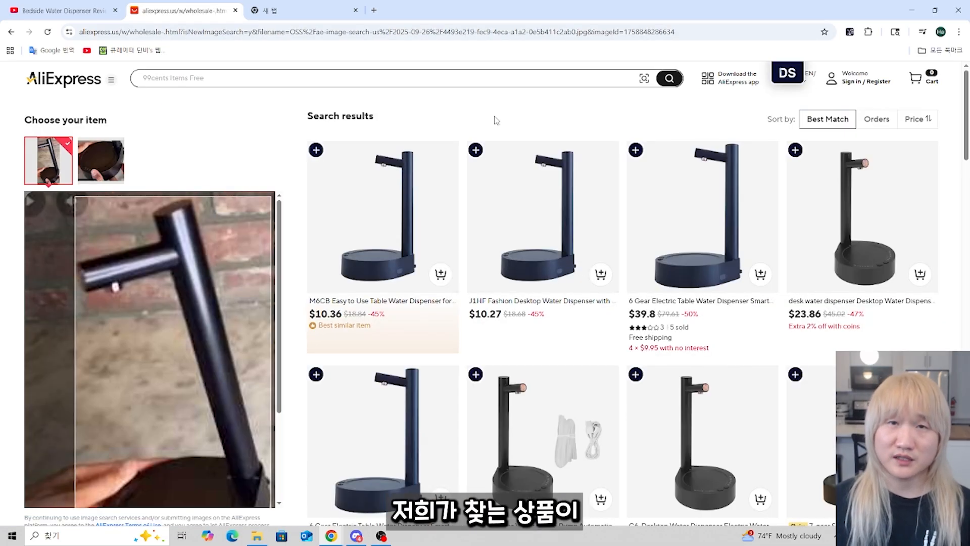
# Step: Browse the image matches, open the "6 Gear Electric Table Water Dispenser" listing priced $39.8, and copy its full product title
pyautogui.moveTo(440, 210)
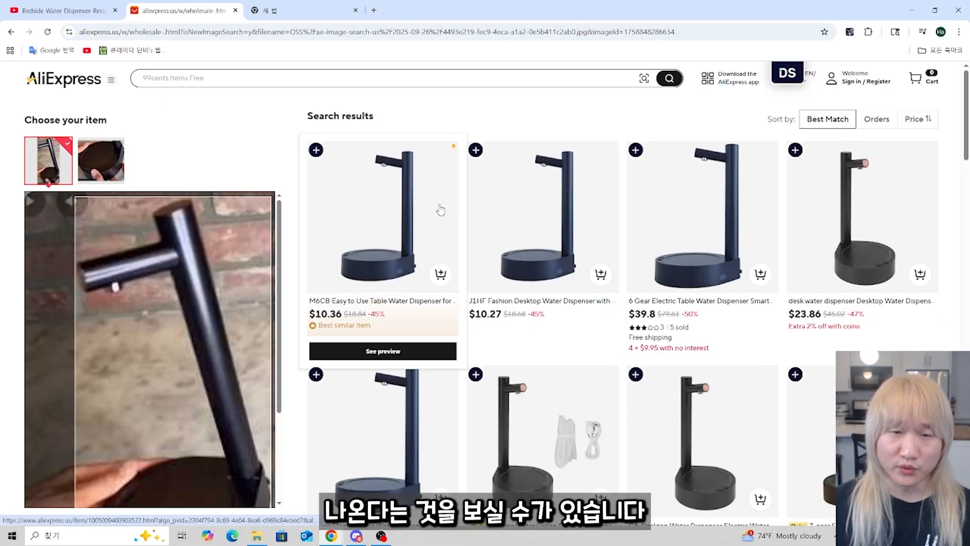
pyautogui.scroll(-3, 640, 314)
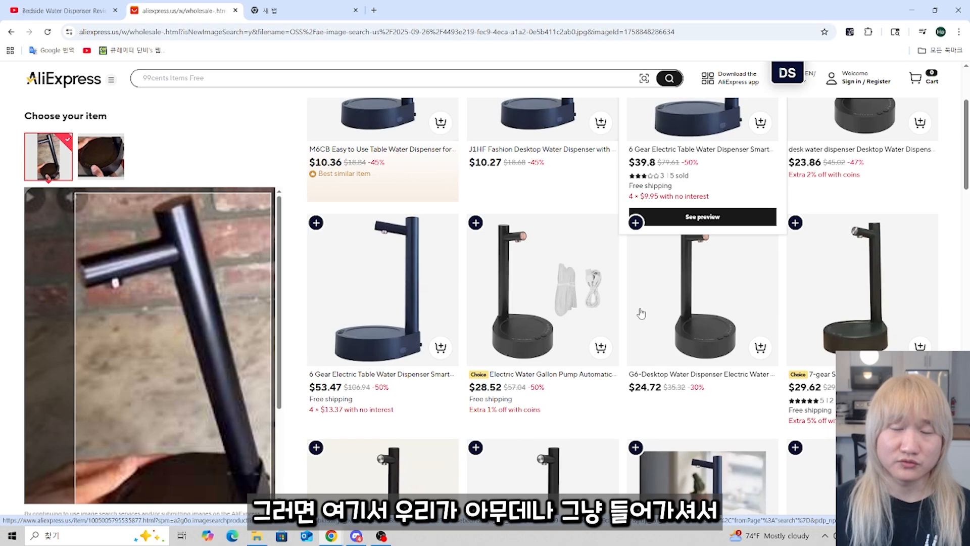
pyautogui.scroll(3, 640, 314)
pyautogui.click(701, 207)
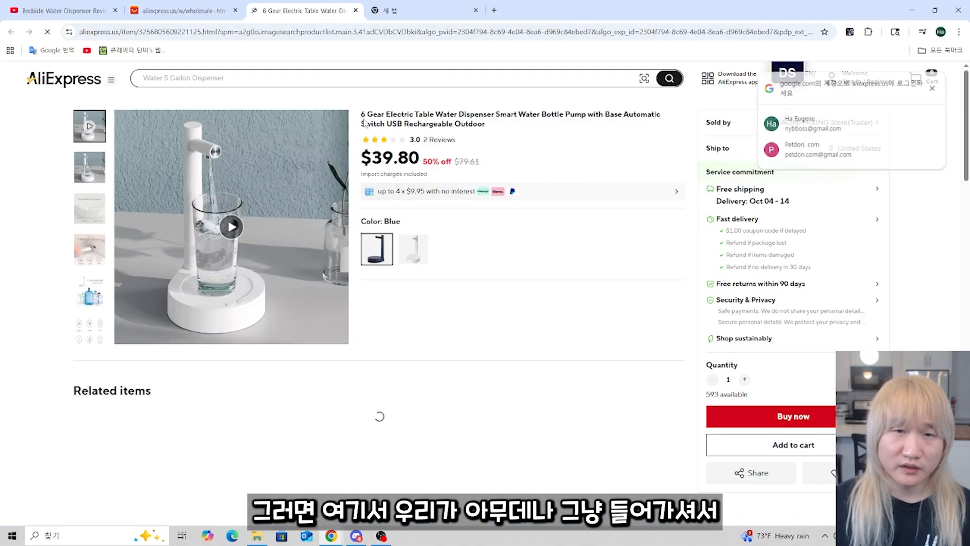
pyautogui.moveTo(361, 118); pyautogui.dragTo(472, 132)
pyautogui.hotkey('ctrl', 'c')
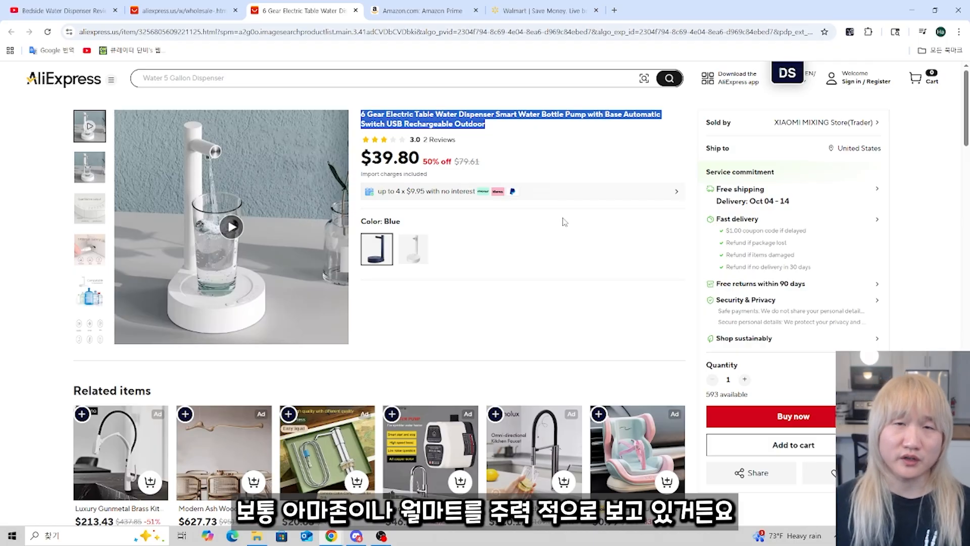
# Step: Switch to Amazon, search for the copied dispenser title, and look through the results for similar desktop dispensers
pyautogui.click(424, 10)
pyautogui.click(337, 84)
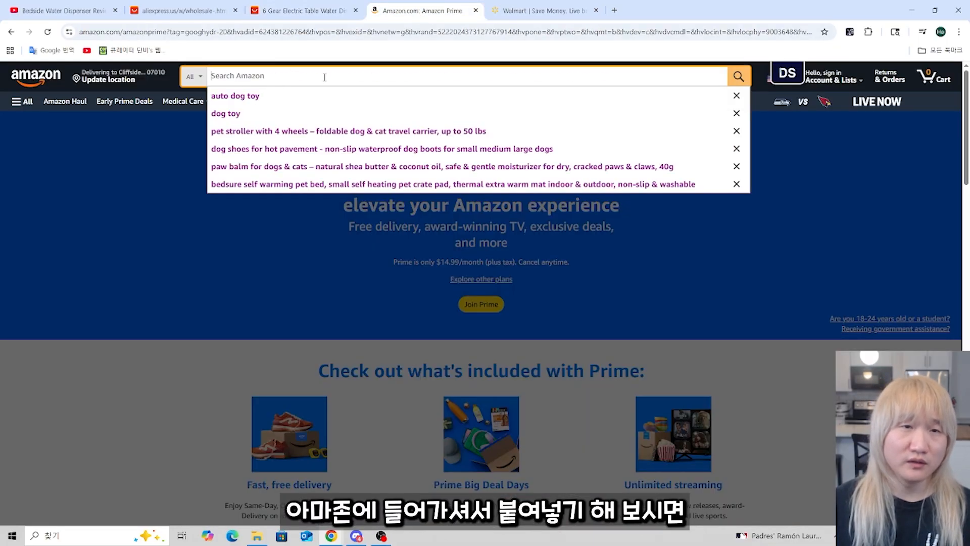
pyautogui.hotkey('ctrl', 'v')
pyautogui.press('Return')
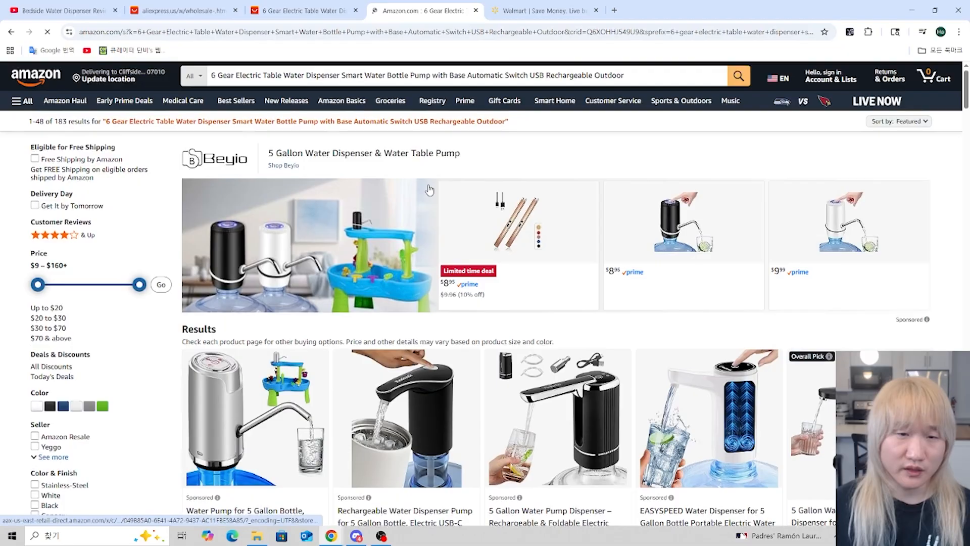
pyautogui.scroll(-10, 833, 295)
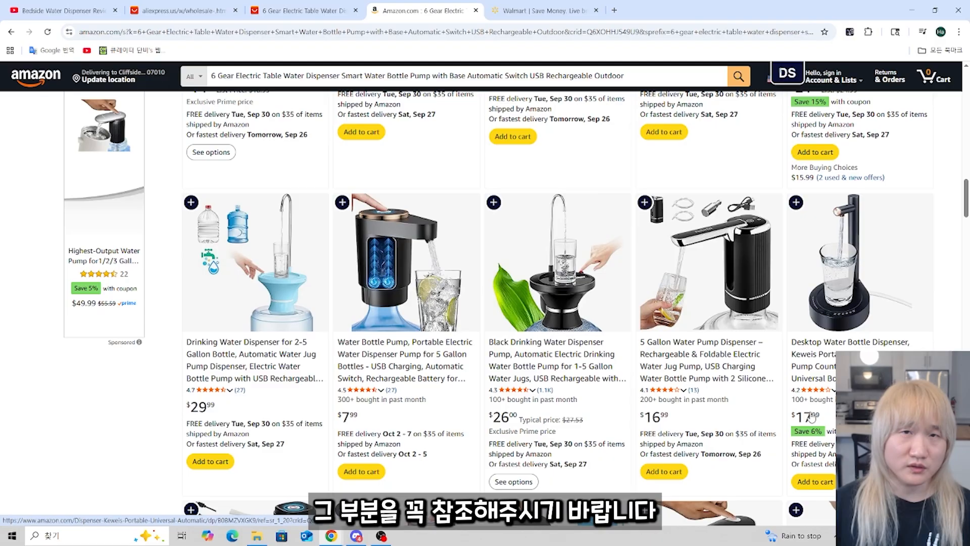
# Step: Switch to Walmart, search for the copied dispenser title, and look through the matching and alternative products
pyautogui.click(539, 11)
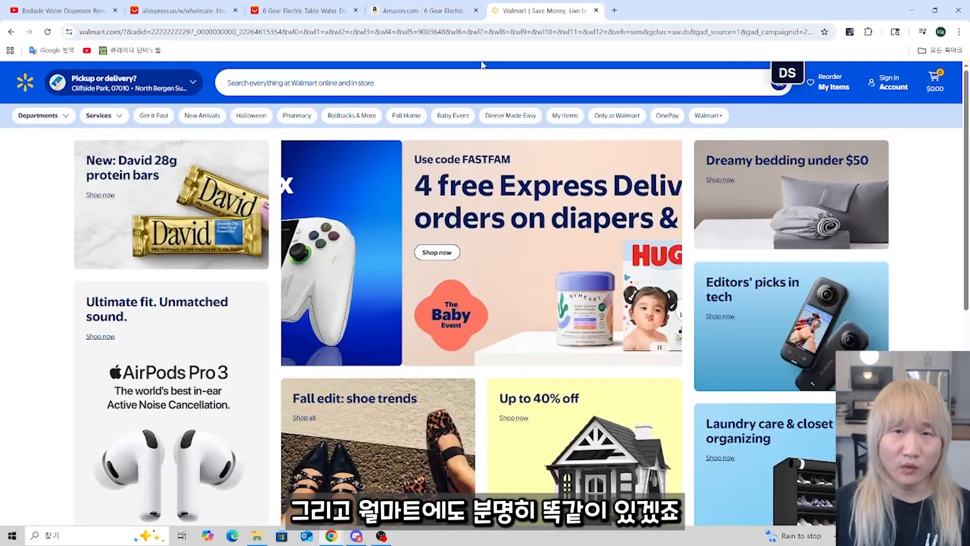
pyautogui.click(464, 80)
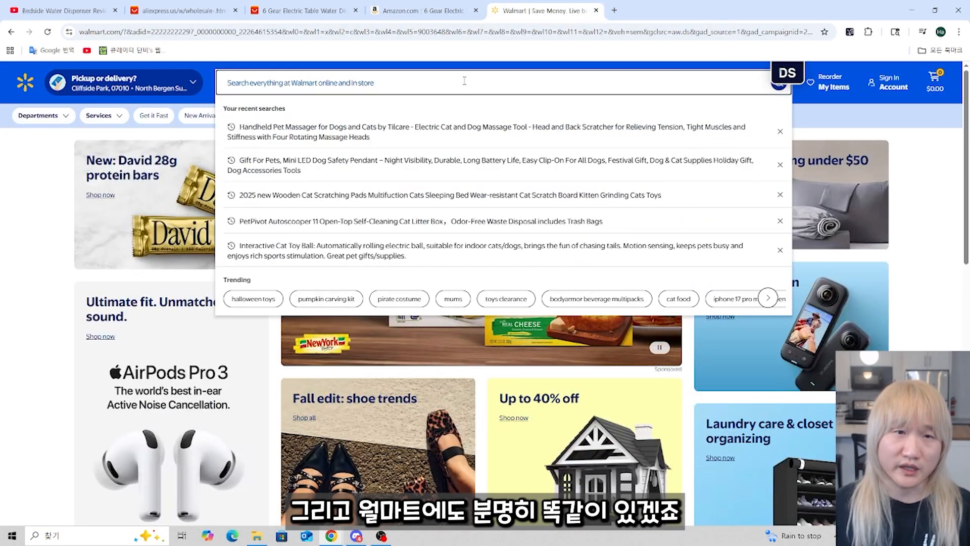
pyautogui.hotkey('ctrl', 'v')
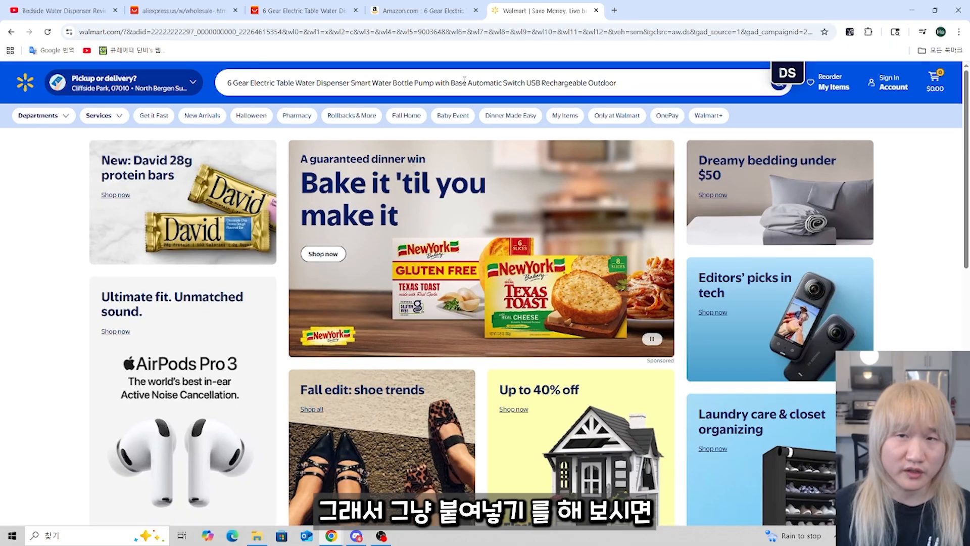
pyautogui.press('Return')
pyautogui.scroll(-1, 627, 248)
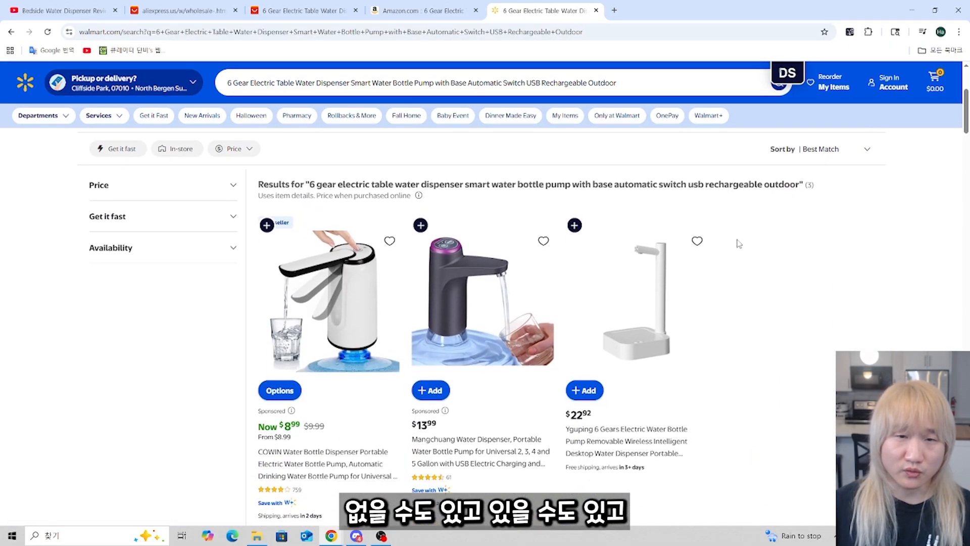
pyautogui.scroll(-1, 652, 277)
pyautogui.scroll(-10, 652, 276)
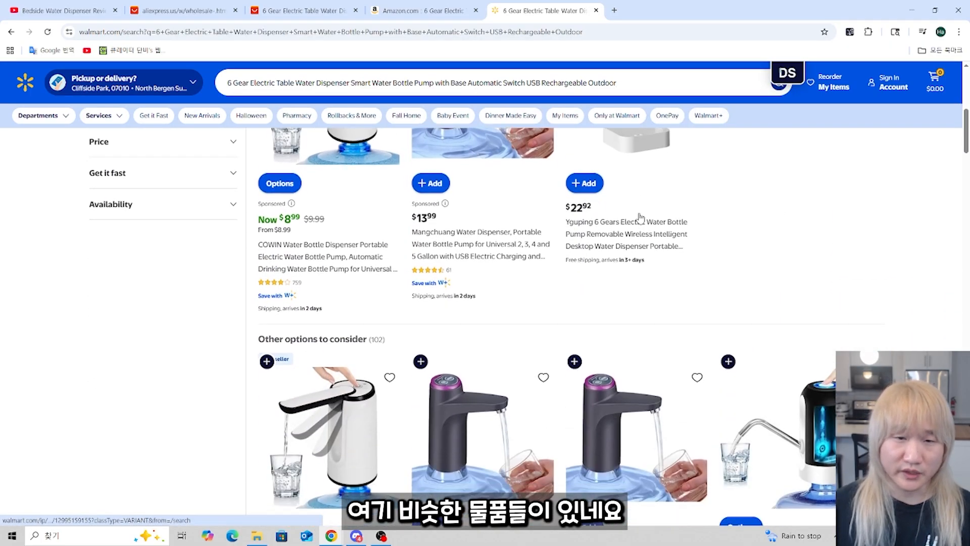
pyautogui.scroll(-5, 516, 326)
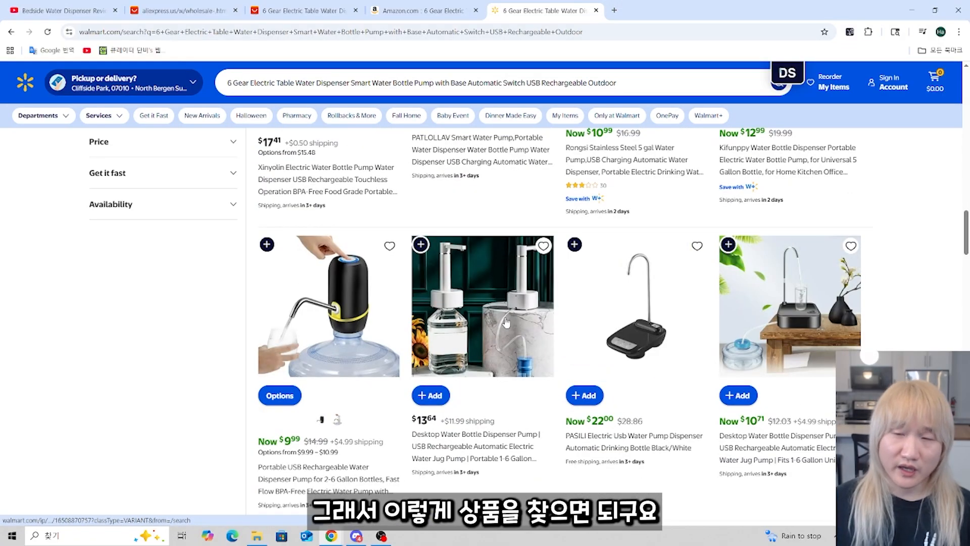
pyautogui.scroll(-5, 518, 322)
pyautogui.scroll(-5, 518, 322)
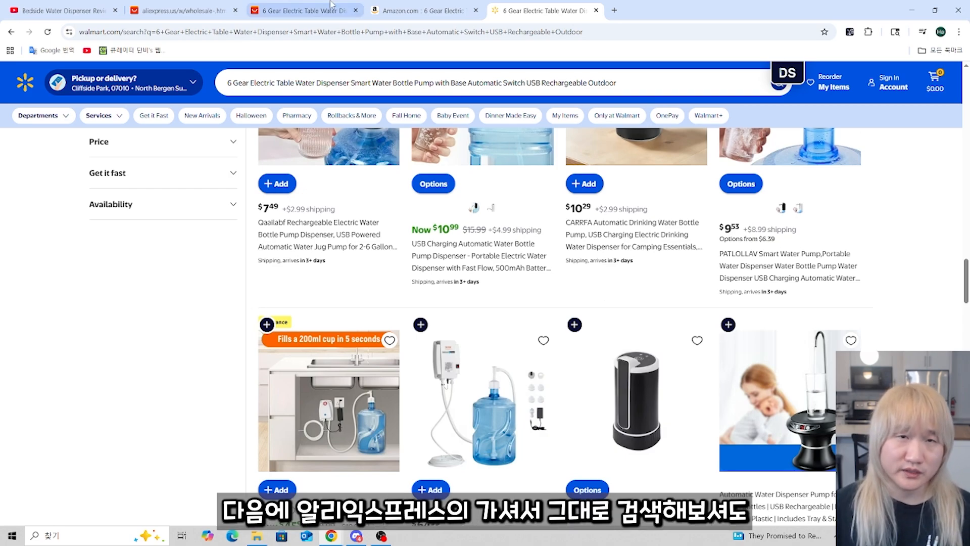
# Step: Return to the AliExpress dispenser listing and open its search-by-image option
pyautogui.click(303, 10)
pyautogui.click(643, 78)
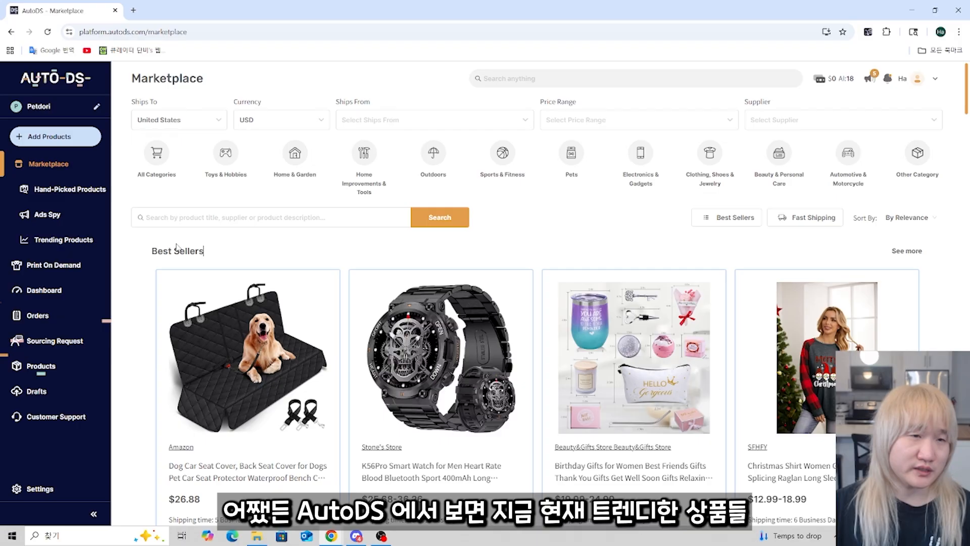
# Step: Open the Trending Products list in AutoDS and browse the products across all categories
pyautogui.click(90, 244)
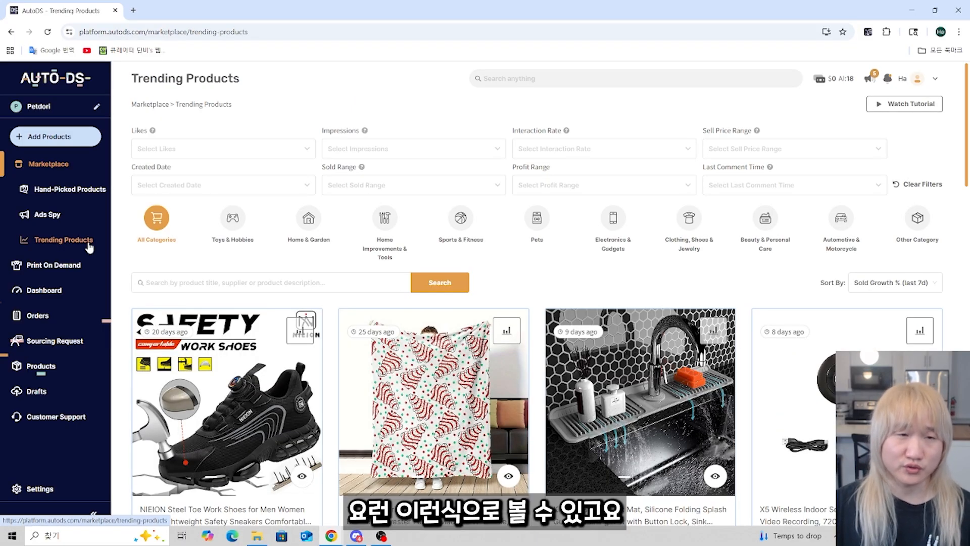
pyautogui.scroll(-8, 594, 274)
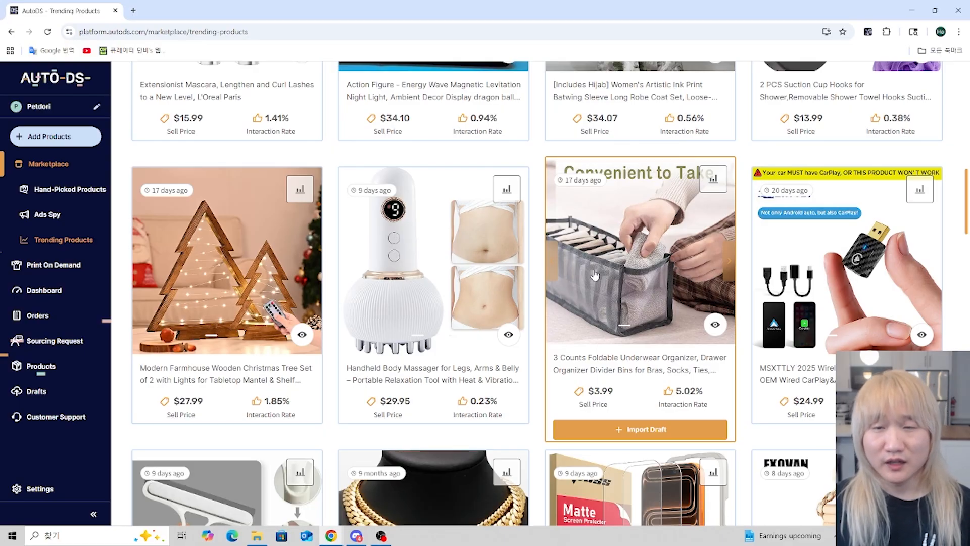
pyautogui.scroll(-5, 594, 275)
pyautogui.scroll(13, 594, 274)
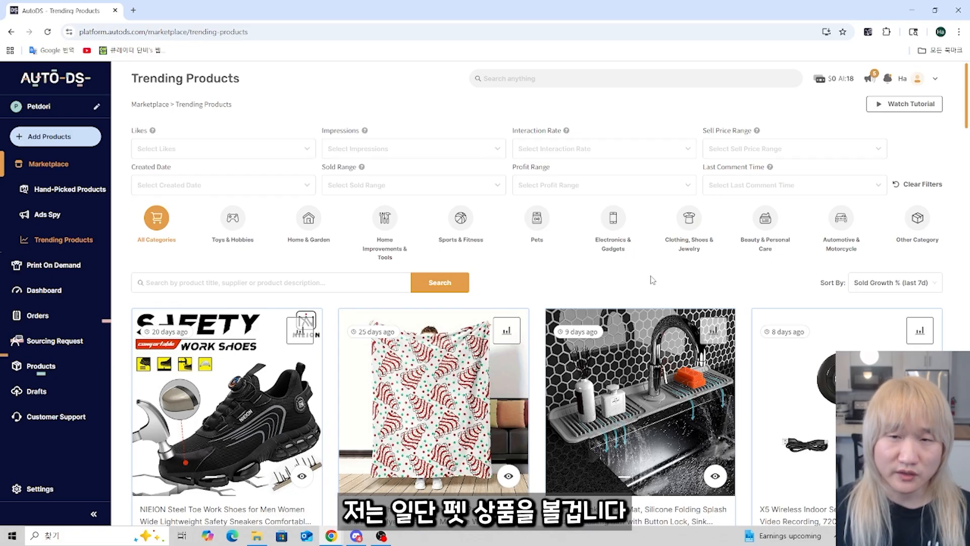
# Step: Filter the trending products to the Pets category and view the sales statistics of the pet dental cleaning powder
pyautogui.click(537, 219)
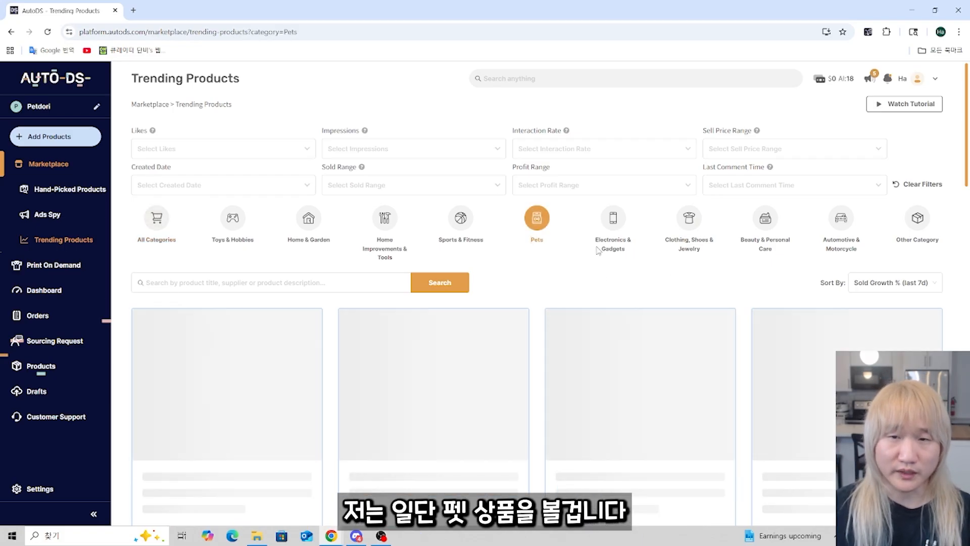
pyautogui.scroll(-3, 537, 222)
pyautogui.click(507, 171)
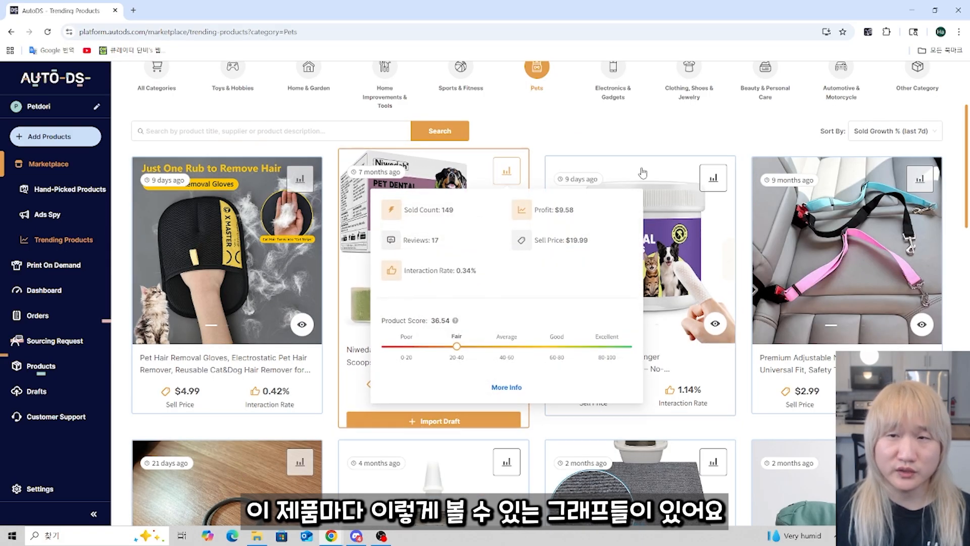
# Step: View the statistics summary of the Pet Hair Removal Gloves and open the product's detail page
pyautogui.moveTo(296, 172)
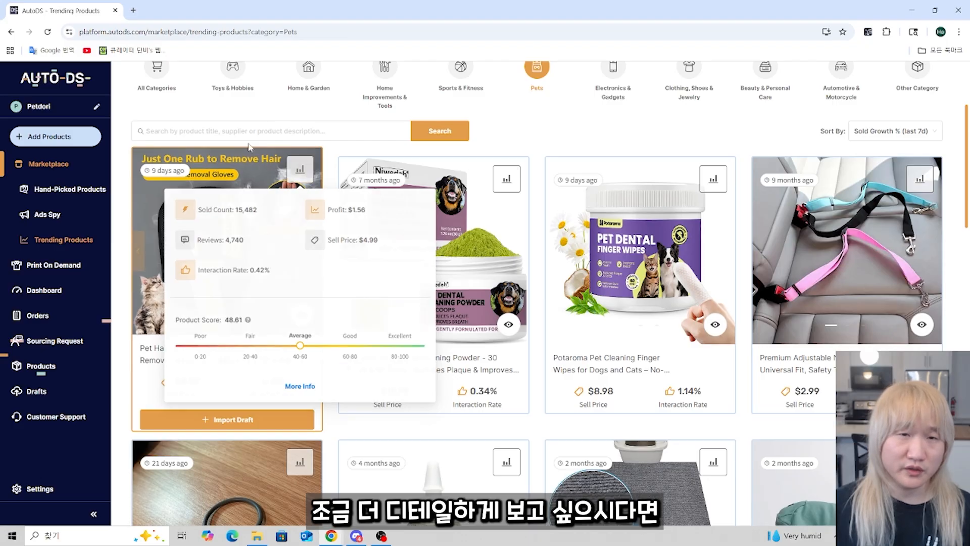
pyautogui.click(158, 308)
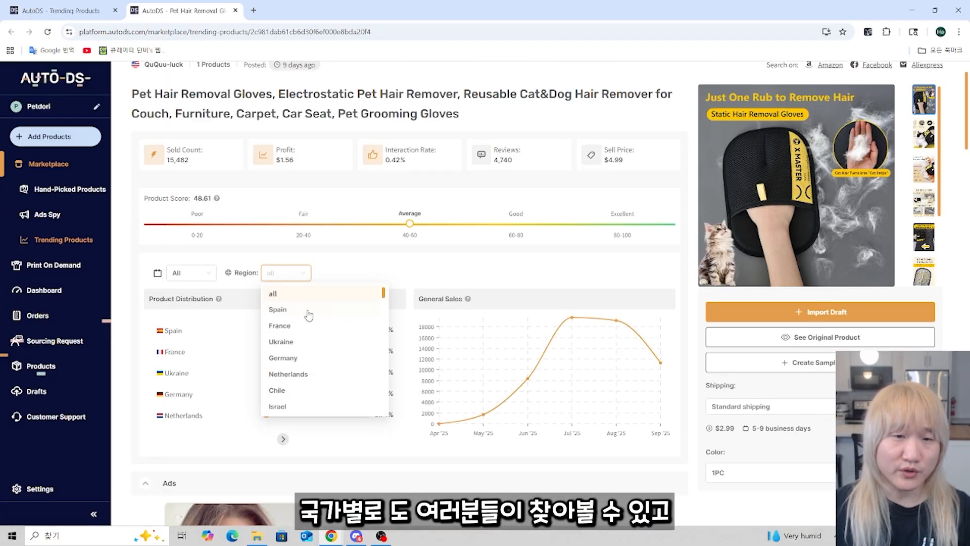
# Step: Filter the Pet Hair Removal Gloves' sales chart by region, viewing the United States and the United Kingdom
pyautogui.scroll(-2, 308, 316)
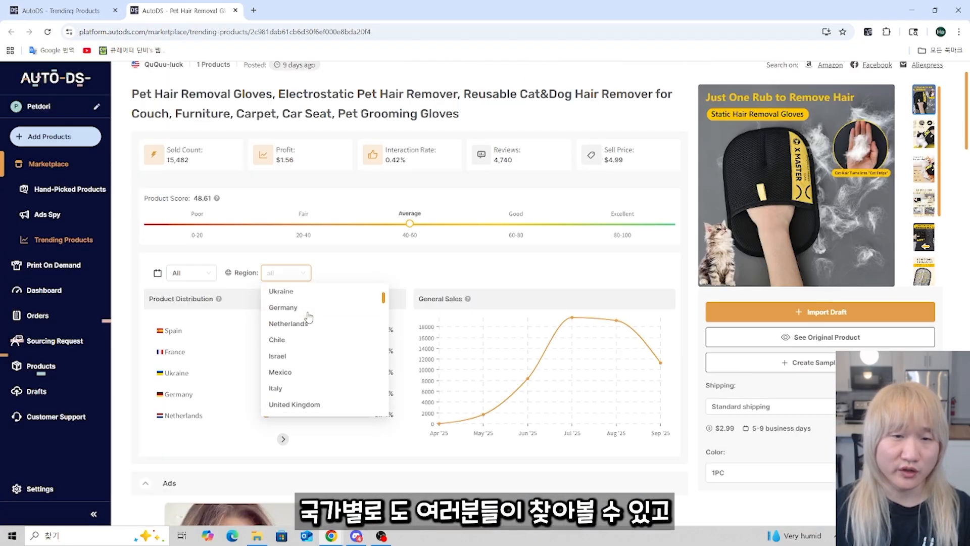
pyautogui.scroll(-3, 308, 319)
pyautogui.click(310, 352)
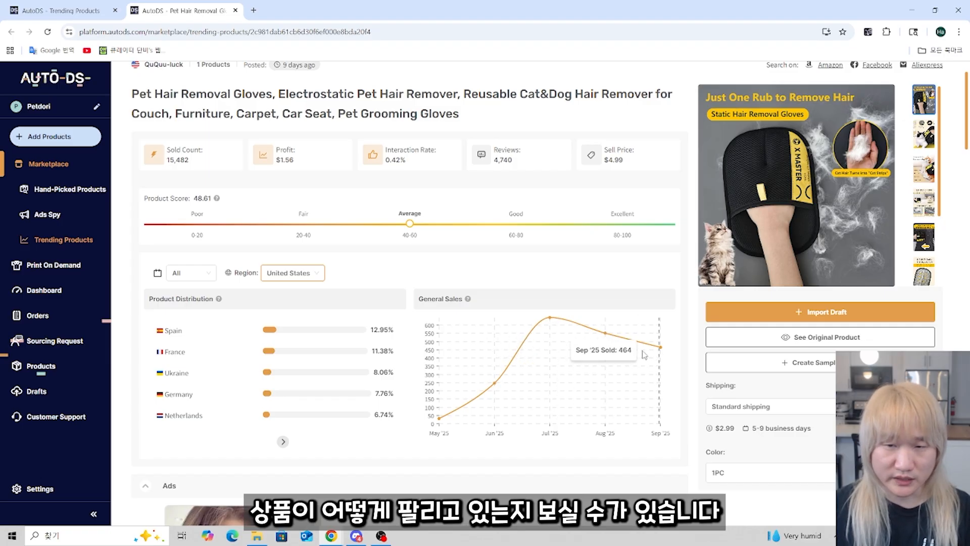
# Step: Download the TikTok ad video from the Ads section of the Pet Hair Removal Gloves page
pyautogui.scroll(-4, 478, 368)
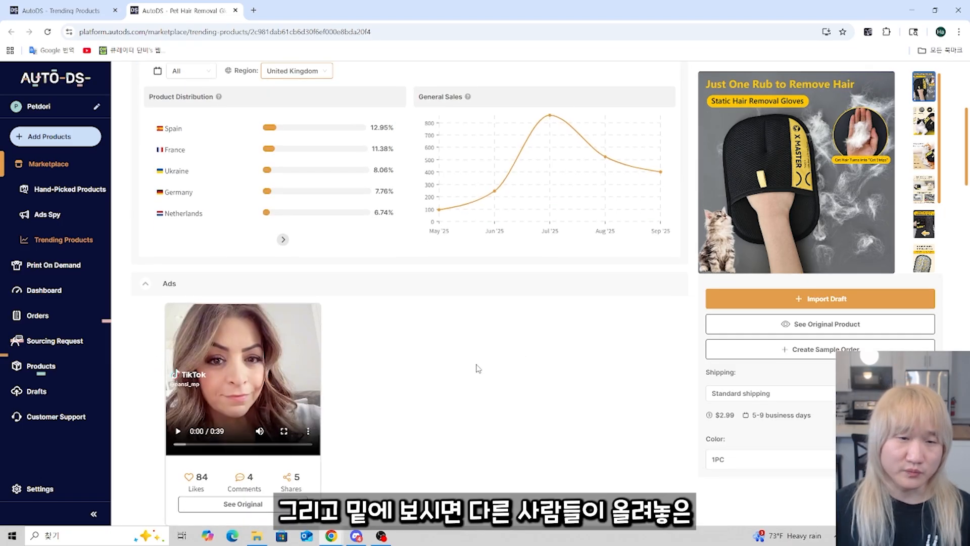
pyautogui.scroll(-1, 389, 366)
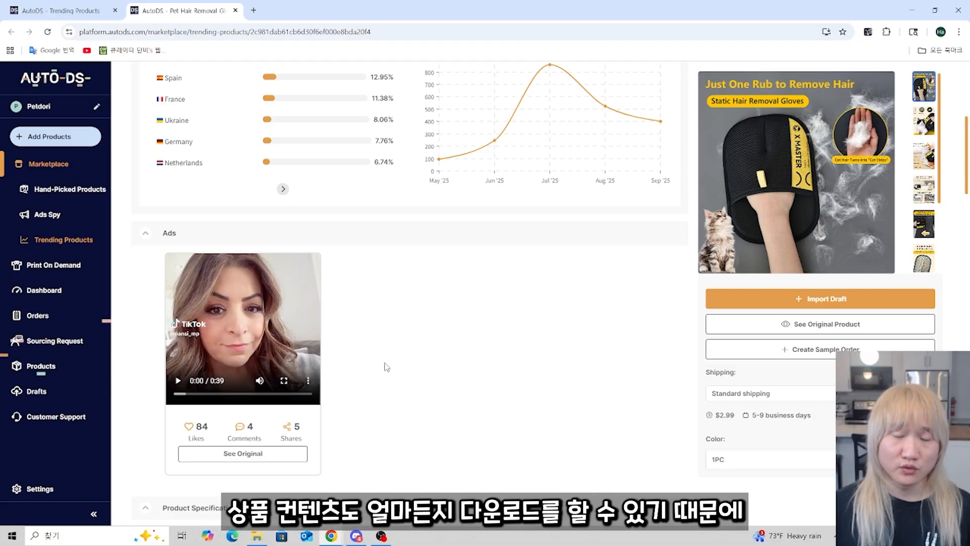
pyautogui.click(308, 380)
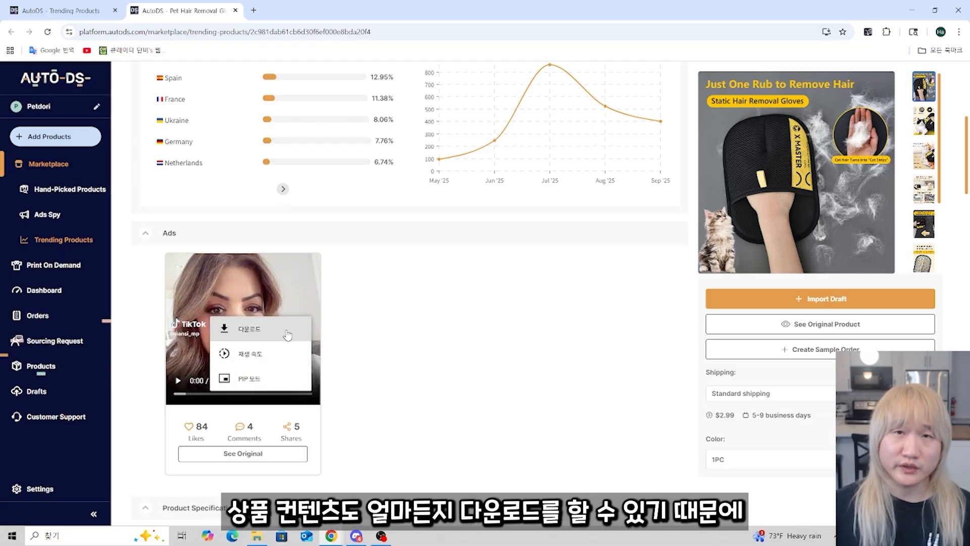
pyautogui.click(298, 332)
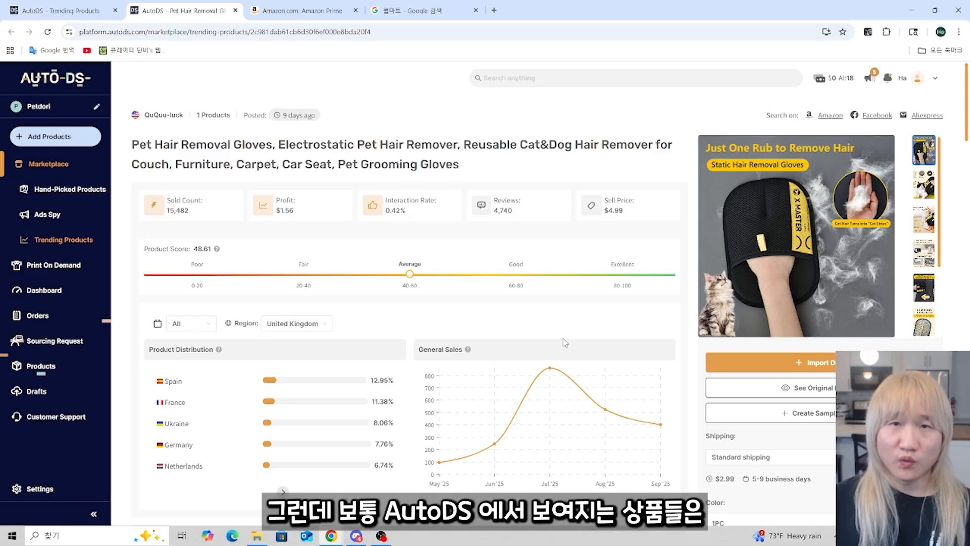
# Step: Examine the gloves' general sales curve and open the original product listing
pyautogui.moveTo(616, 373)
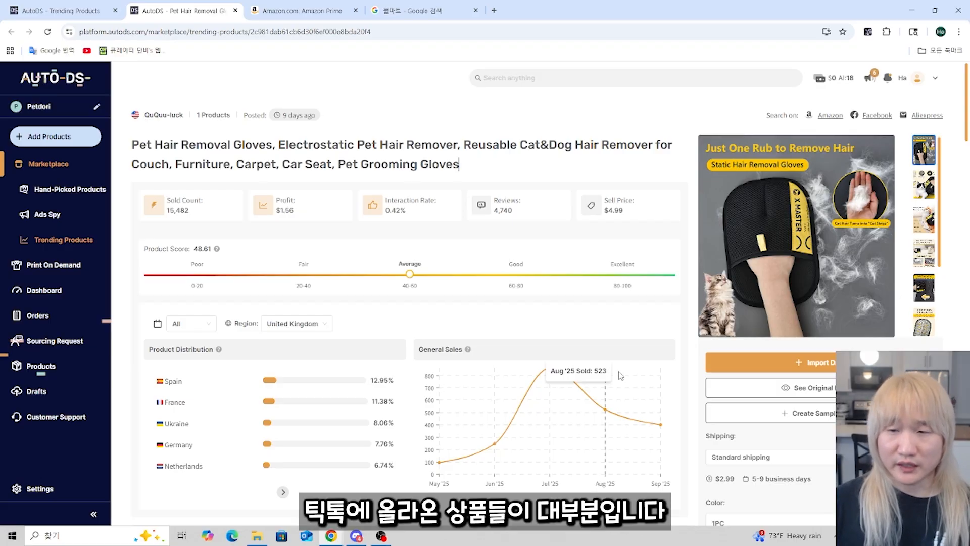
pyautogui.click(785, 398)
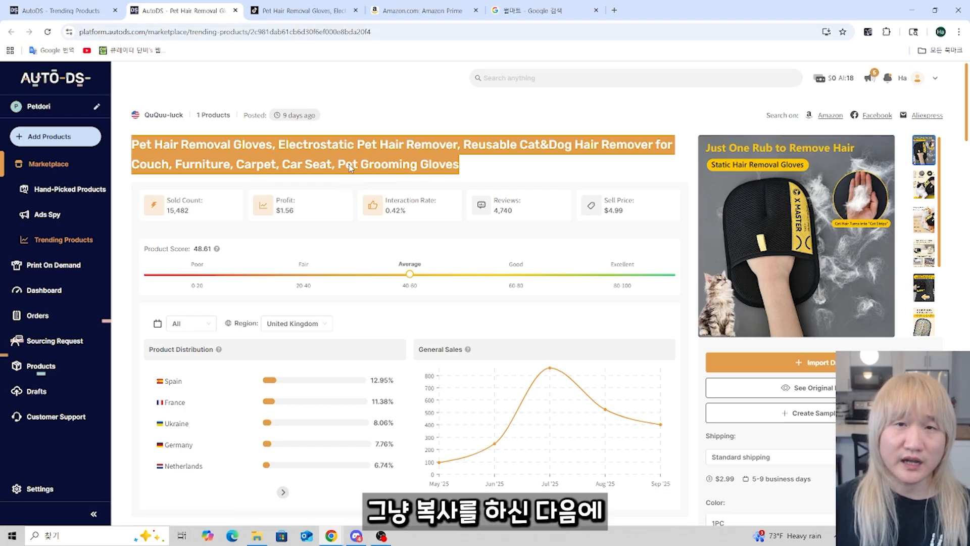
# Step: Copy the gloves' full product title, search Amazon for it and browse the matching products
pyautogui.hotkey('ctrl', 'c')
pyautogui.click(404, 10)
pyautogui.click(357, 70)
pyautogui.hotkey('ctrl', 'v')
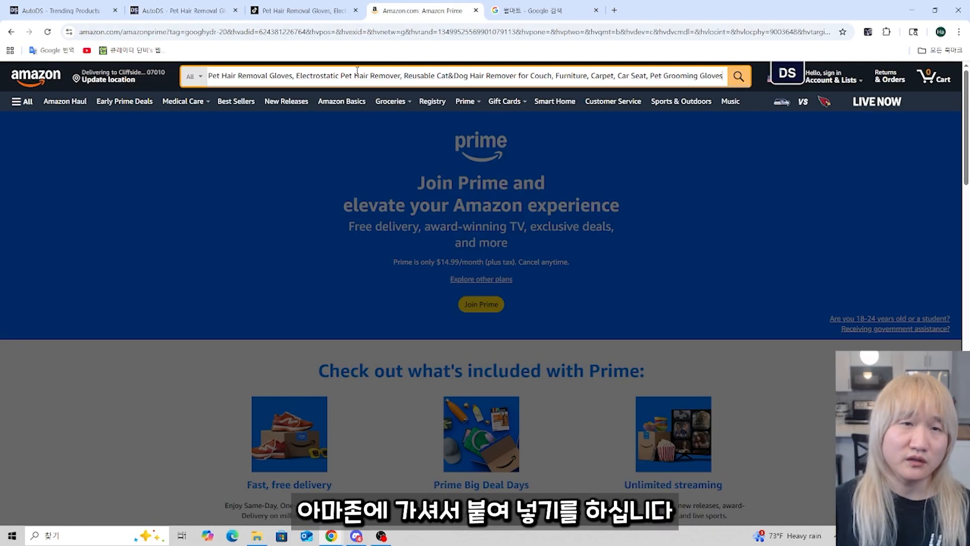
pyautogui.press('Return')
pyautogui.scroll(-3, 463, 192)
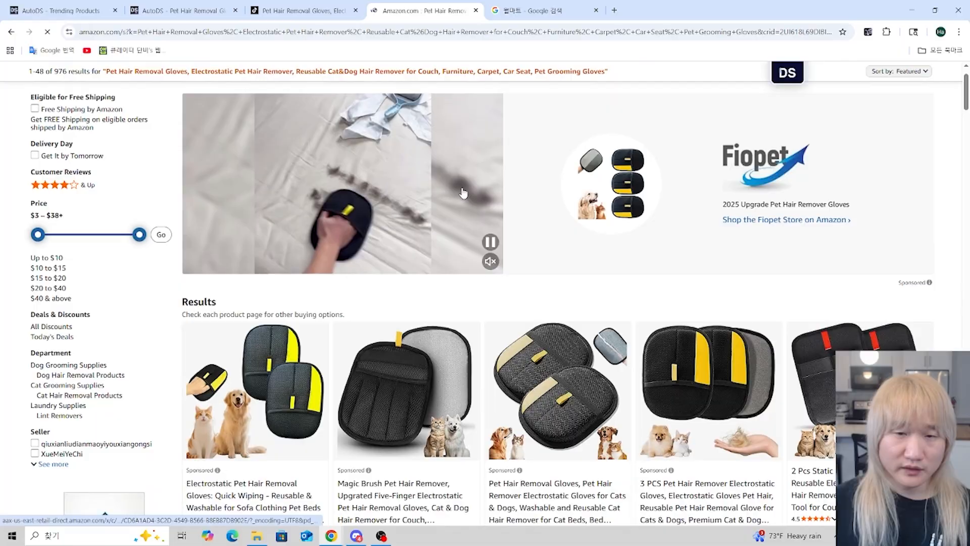
pyautogui.scroll(-4, 463, 192)
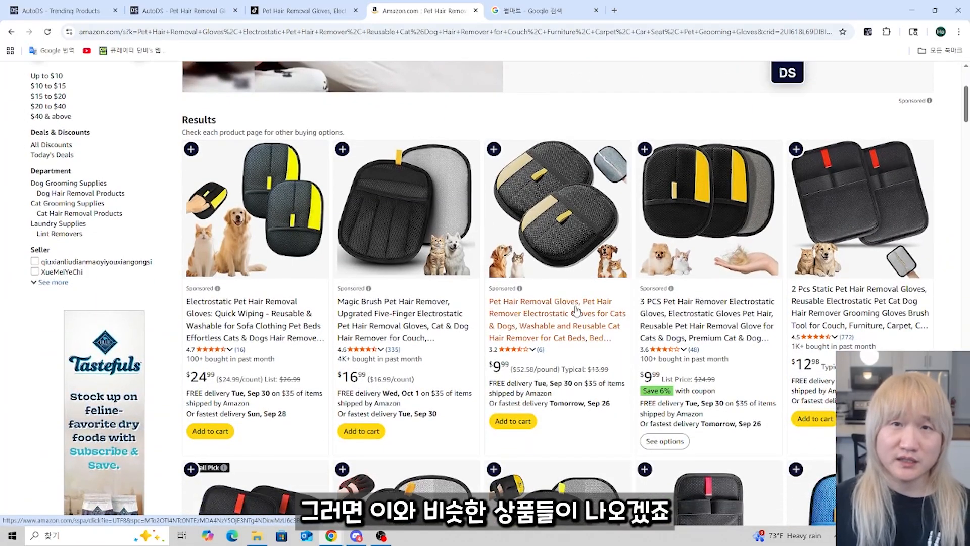
# Step: Open the Walmart site, search for the same copied glove title and browse the similar products
pyautogui.click(575, 5)
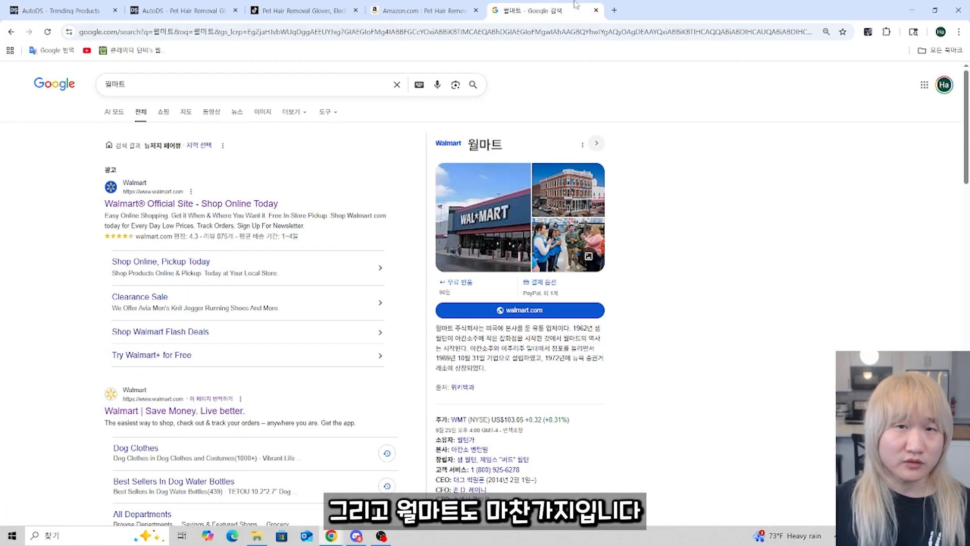
pyautogui.click(187, 203)
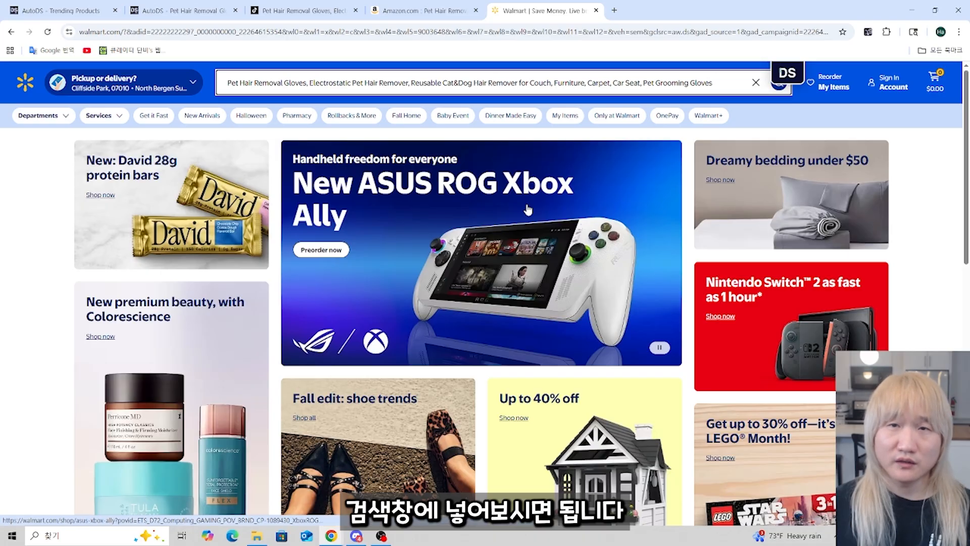
pyautogui.press('Return')
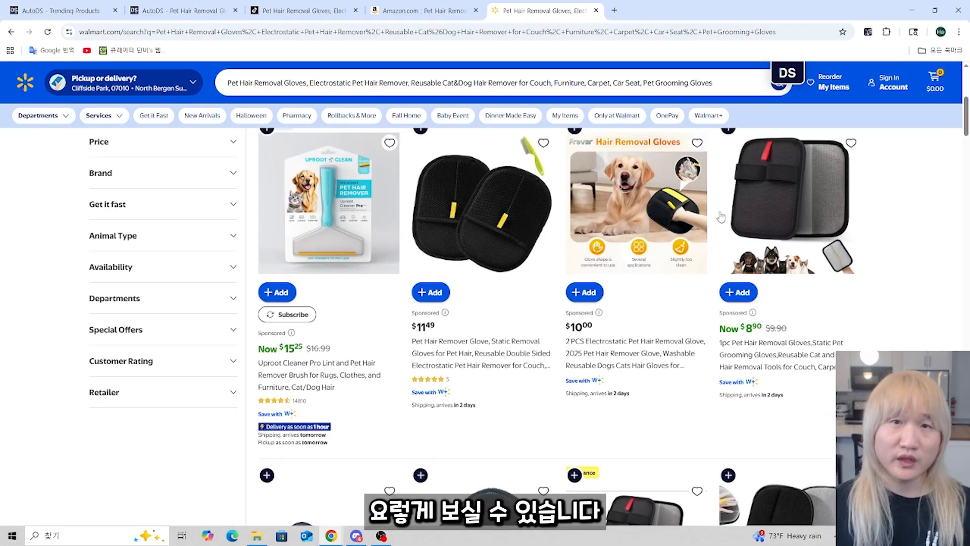
pyautogui.scroll(-2, 602, 341)
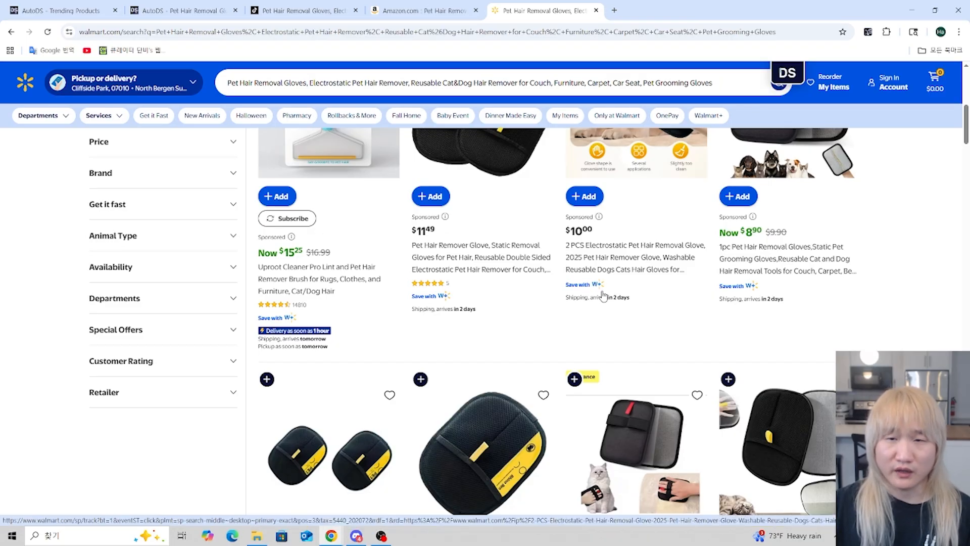
pyautogui.scroll(-4, 603, 293)
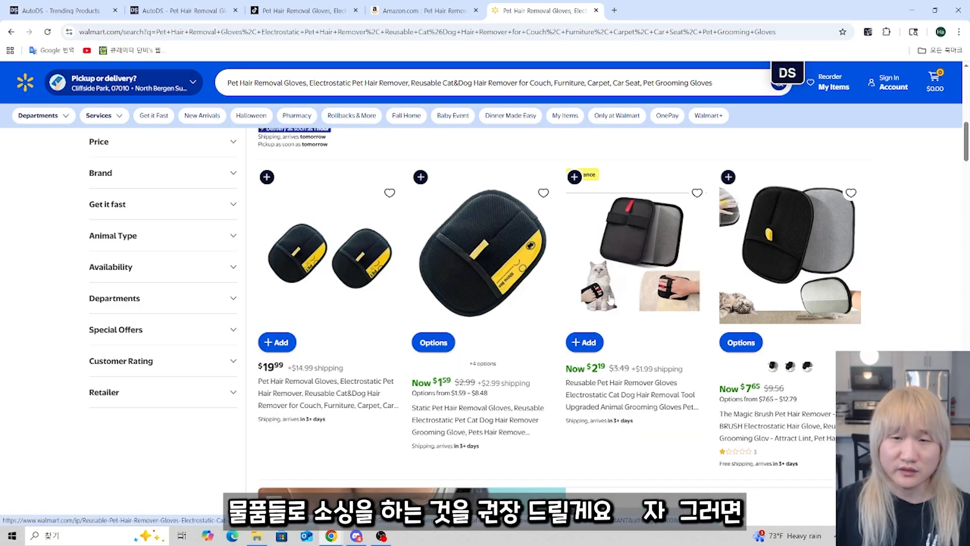
# Step: Return to the Amazon results and compare the prices and reviews of the similar pet hair gloves
pyautogui.hotkey('ctrl', 'shift', 'Tab')
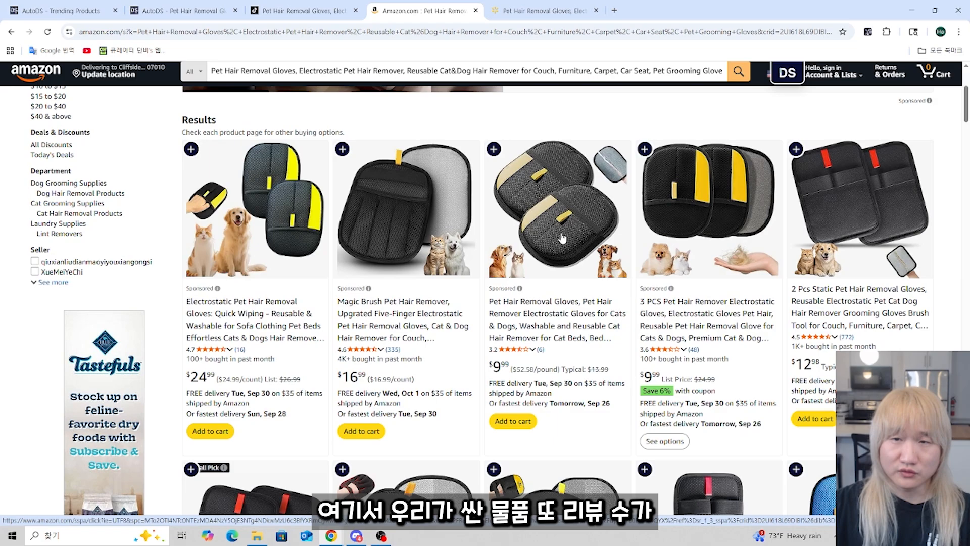
pyautogui.scroll(-1, 588, 195)
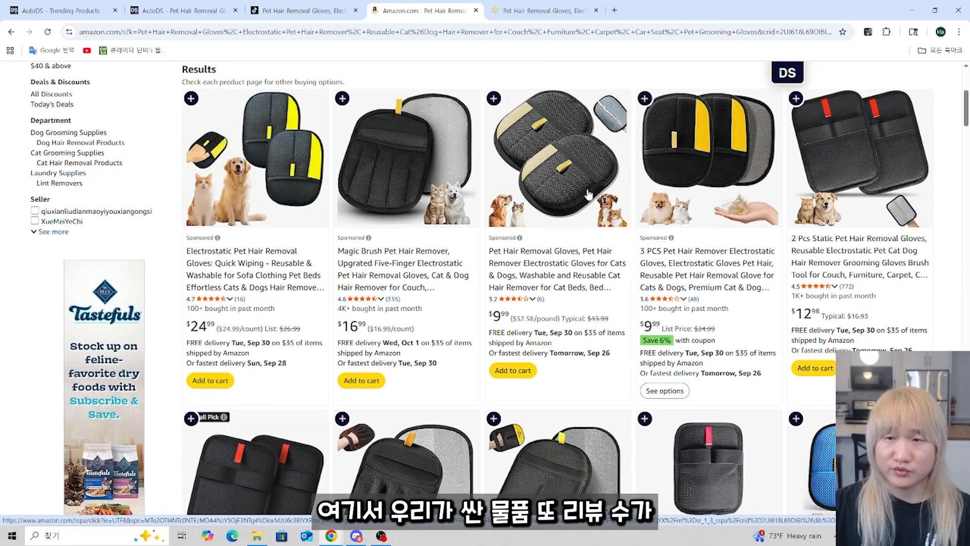
pyautogui.scroll(-2, 658, 208)
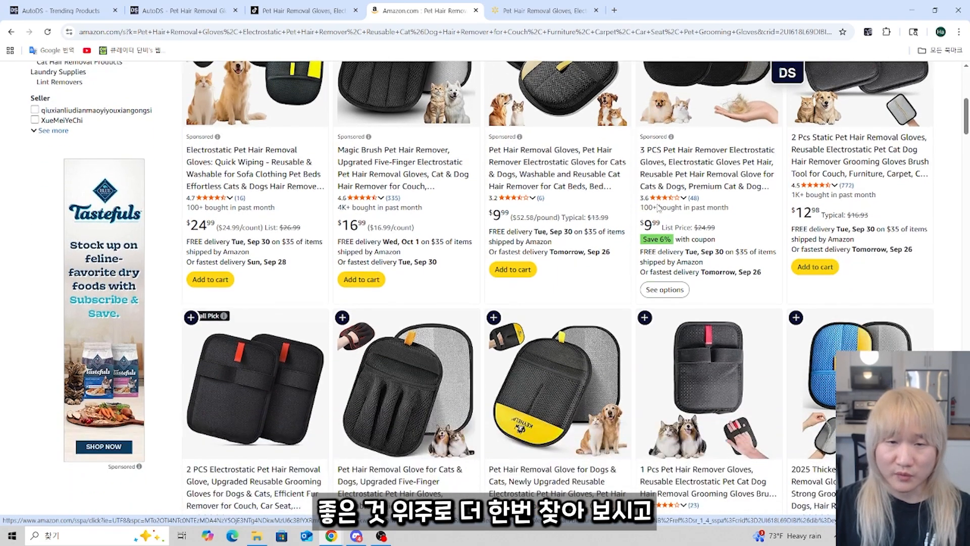
pyautogui.scroll(3, 658, 209)
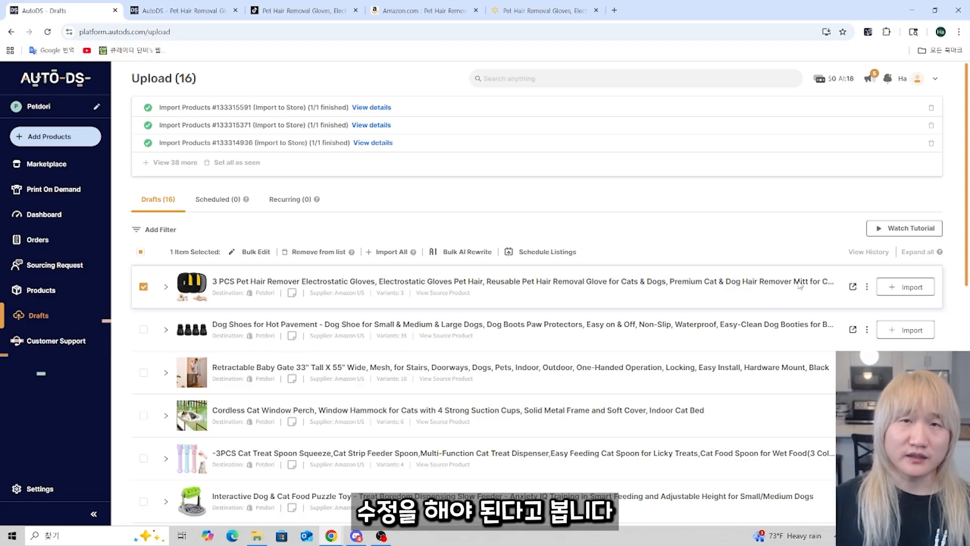
# Step: Open the 3 PCS Pet Hair Remover Electrostatic Gloves draft in AutoDS for editing and take a screen capture of its title
pyautogui.click(852, 288)
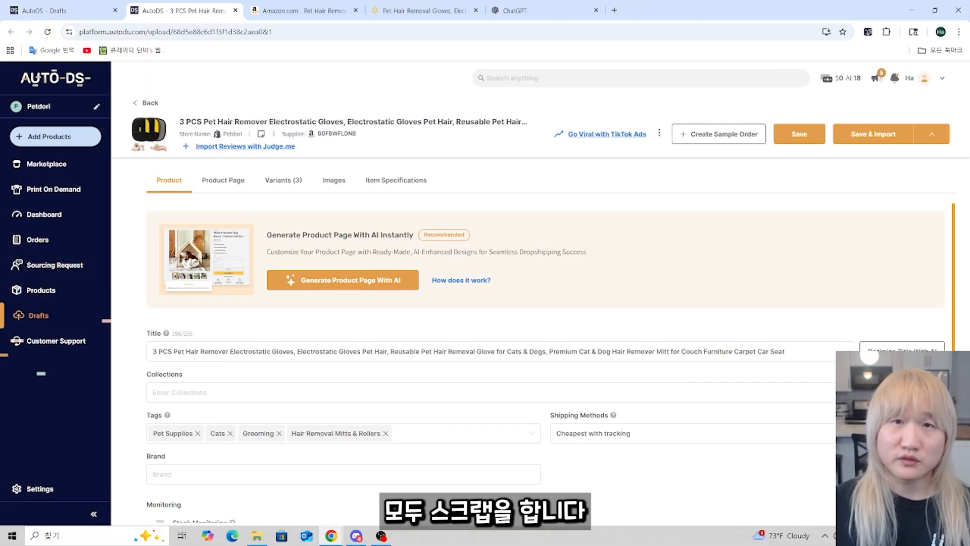
pyautogui.click(959, 536)
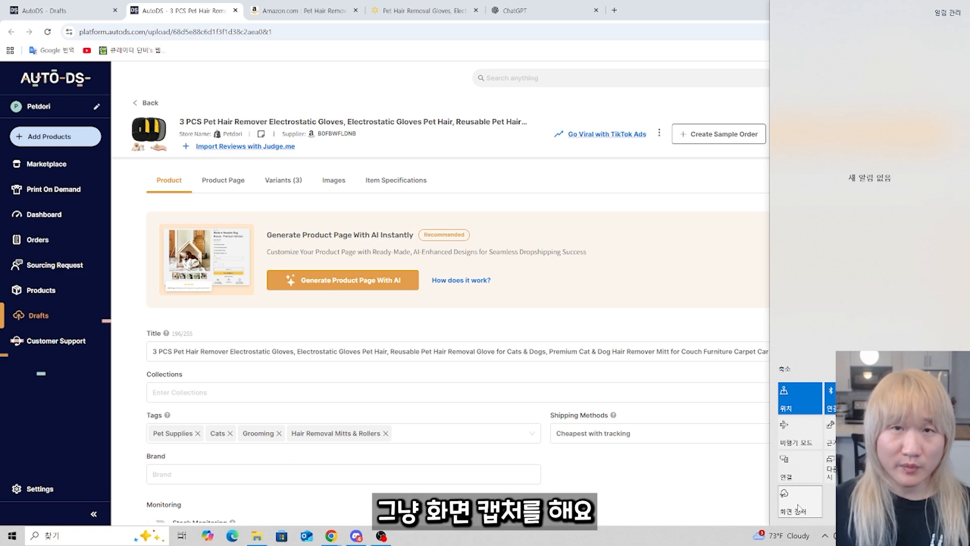
pyautogui.click(798, 508)
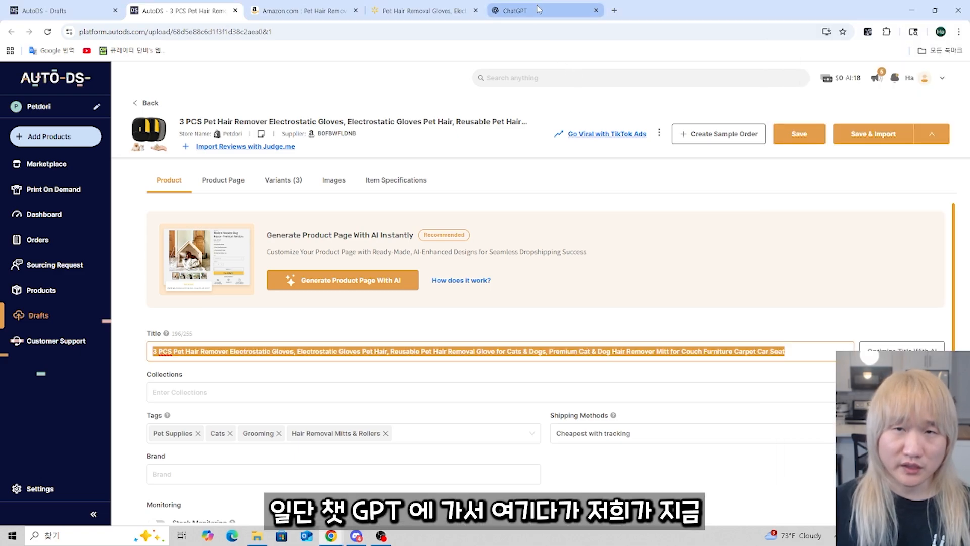
# Step: Switch to ChatGPT, attach the captured screenshot and send the prompt "구글 SEO에 최적화 된 타이틀로 변경해줘"
pyautogui.click(514, 10)
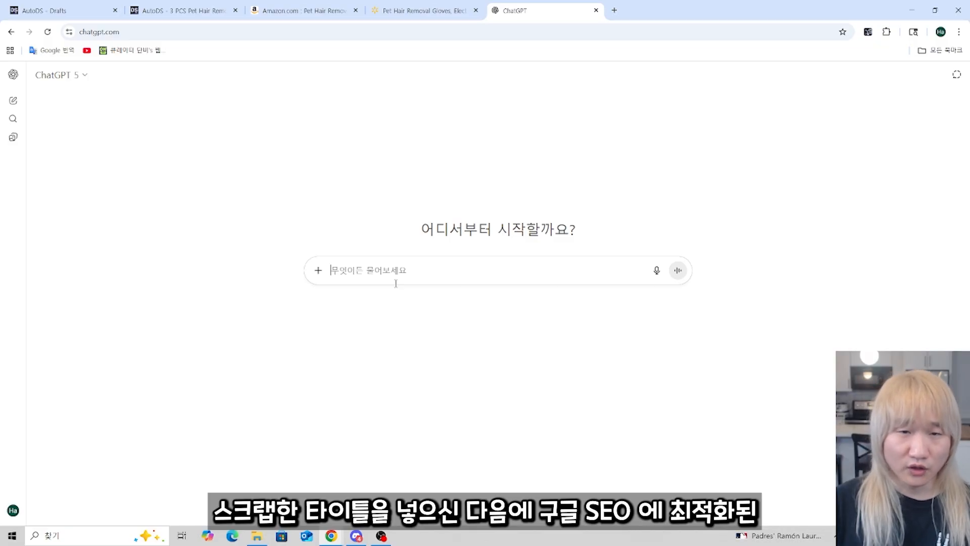
pyautogui.hotkey('ctrl', 'v')
pyautogui.write('구글 SEO')
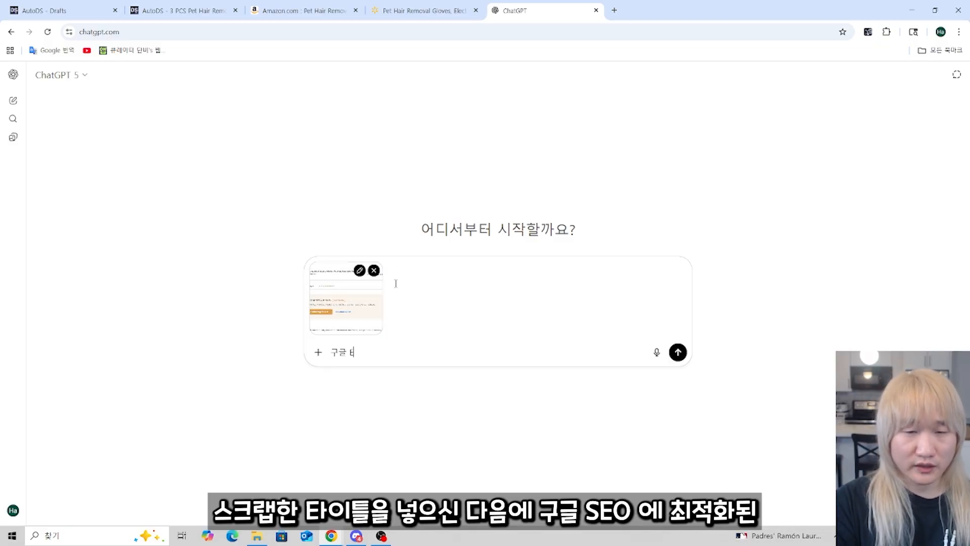
pyautogui.write('에 최적화 ㄷ')
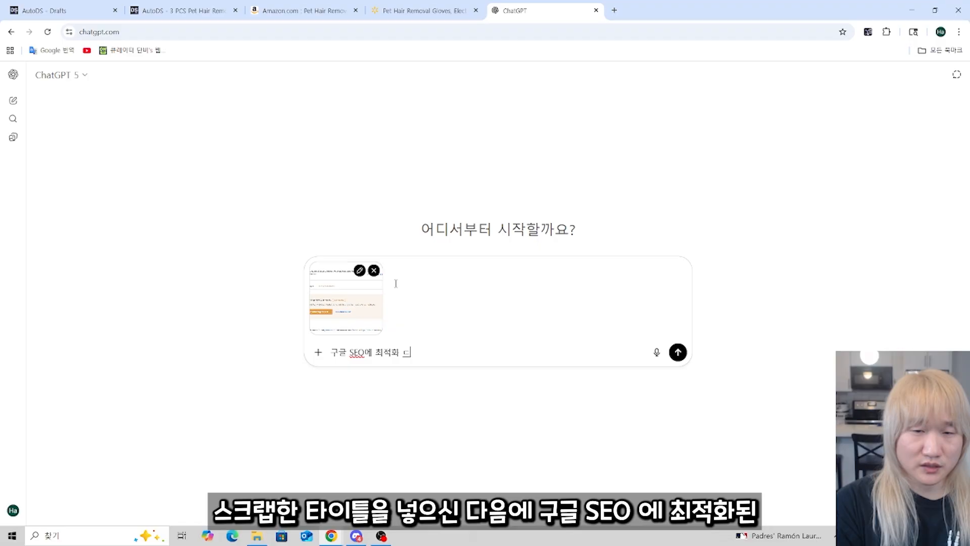
pyautogui.write('ㄴ 타이')
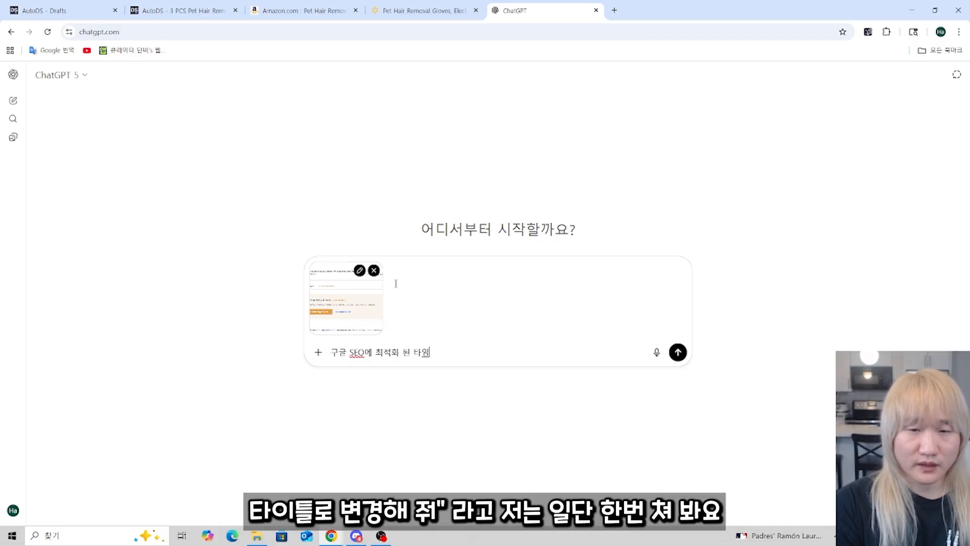
pyautogui.write('틀로 변경해')
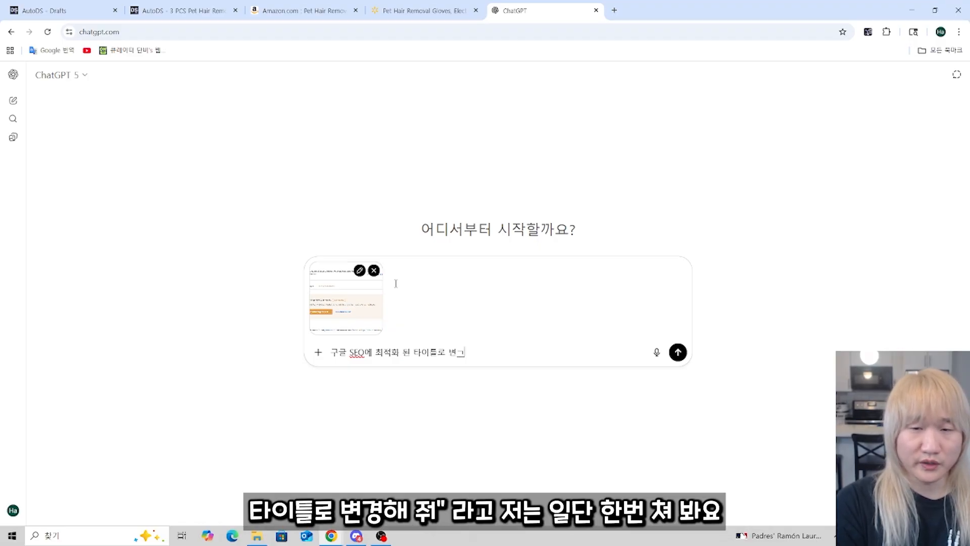
pyautogui.write('줘')
pyautogui.press('Return')
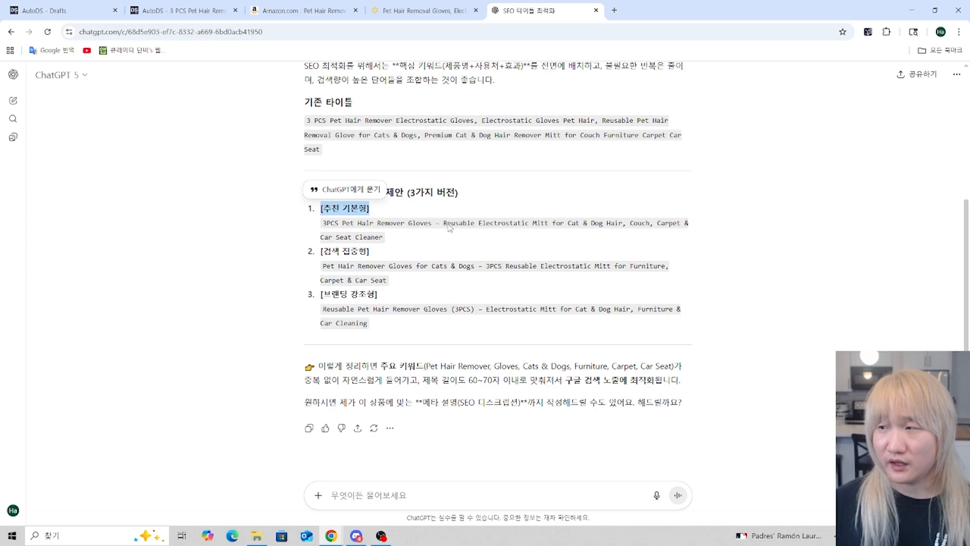
# Step: Replace the AutoDS draft's title with ChatGPT's second suggestion, "Pet Hair Remover Gloves for Cats & Dogs – 3PCS Reusable Electrostatic Mitt for Furniture, Carpet & Car Seat"
pyautogui.click(715, 230)
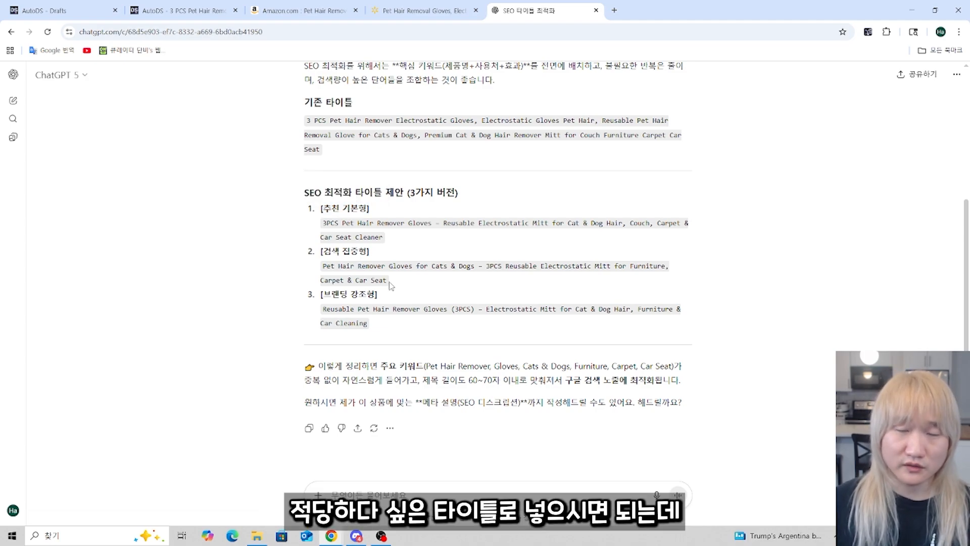
pyautogui.moveTo(389, 287); pyautogui.dragTo(324, 265)
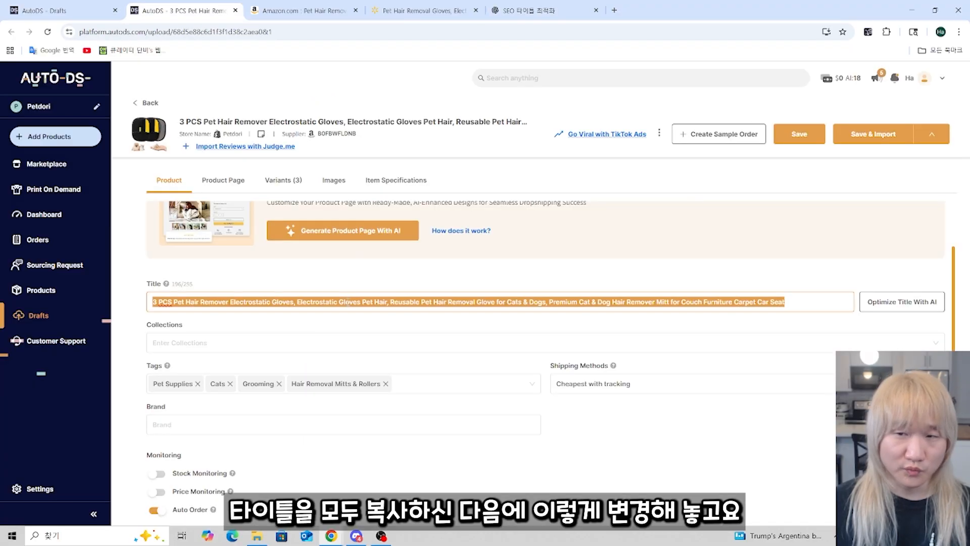
pyautogui.hotkey('ctrl', 'v')
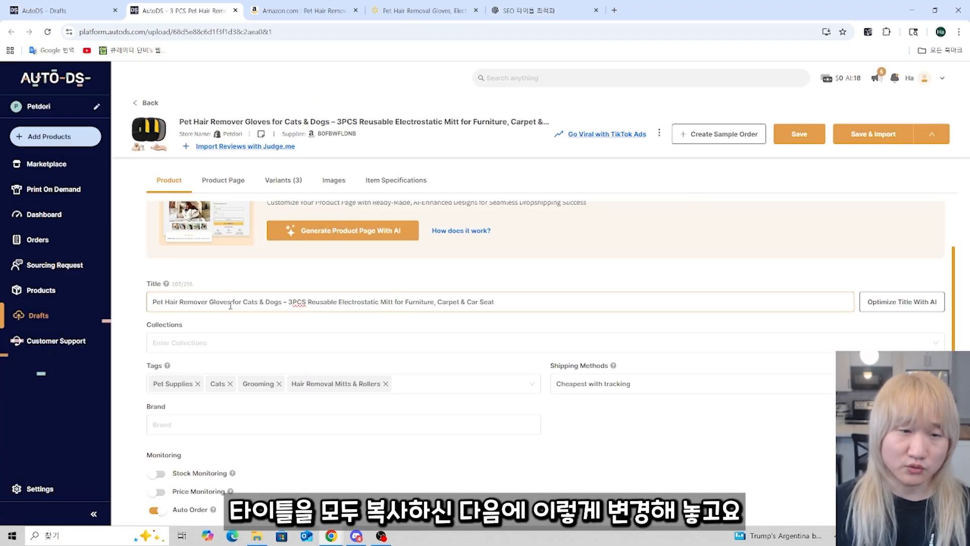
# Step: Turn on stock monitoring and price monitoring for the draft and open its product page description section
pyautogui.click(160, 475)
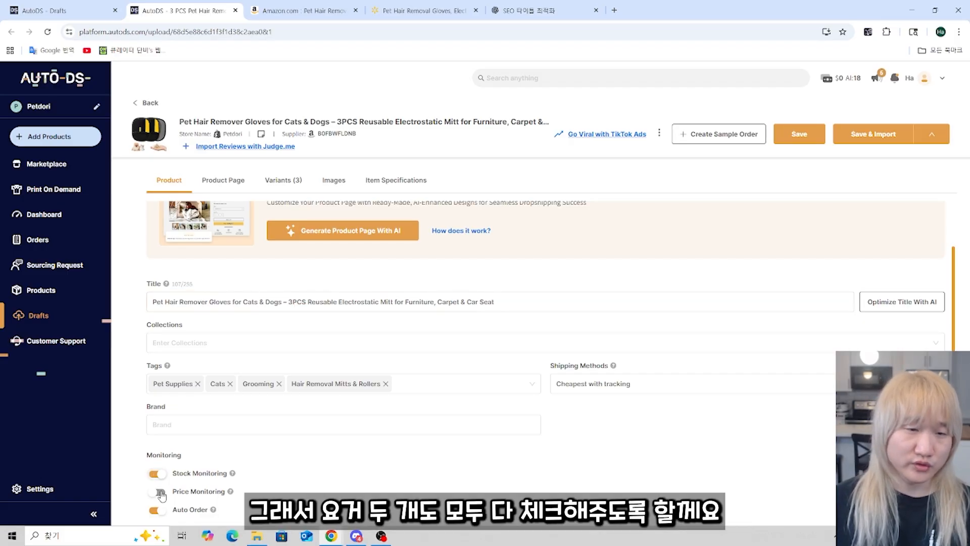
pyautogui.click(159, 491)
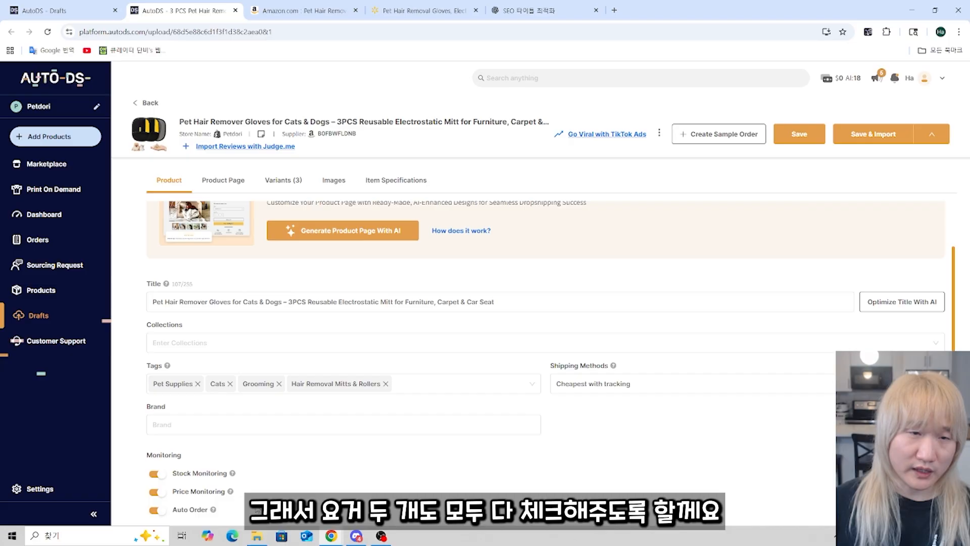
pyautogui.click(217, 183)
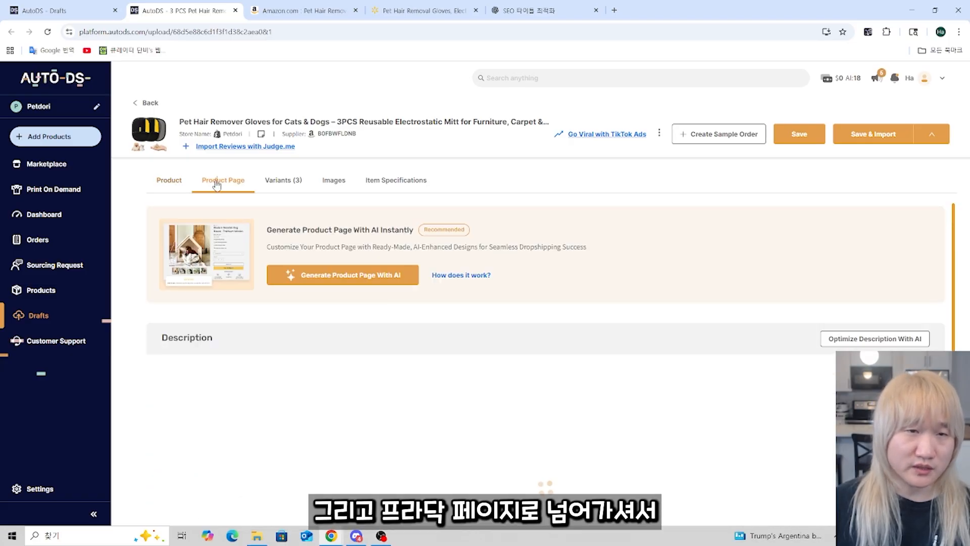
# Step: Select and copy the draft's entire product description, including the feature bullets and specifications
pyautogui.scroll(-3, 284, 404)
pyautogui.click(315, 439)
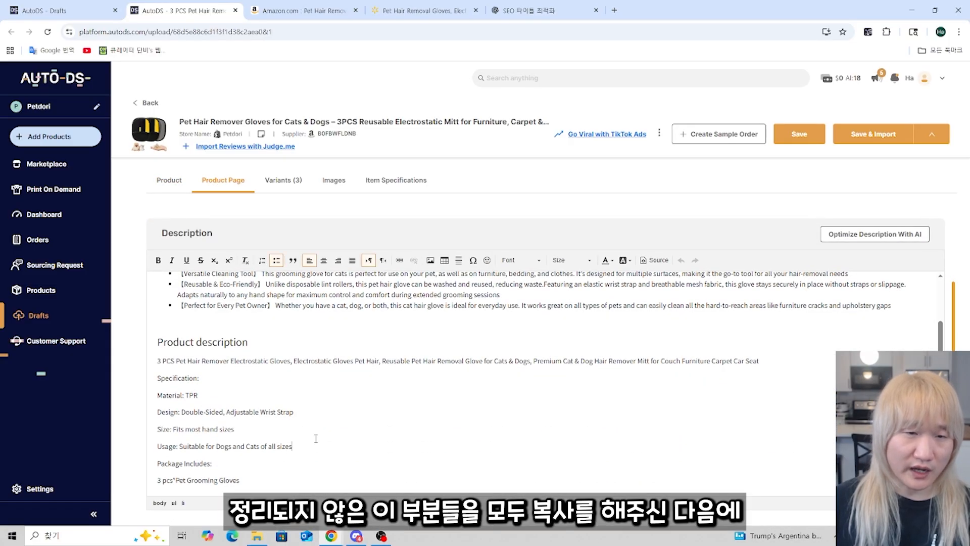
pyautogui.moveTo(316, 438); pyautogui.dragTo(272, 339)
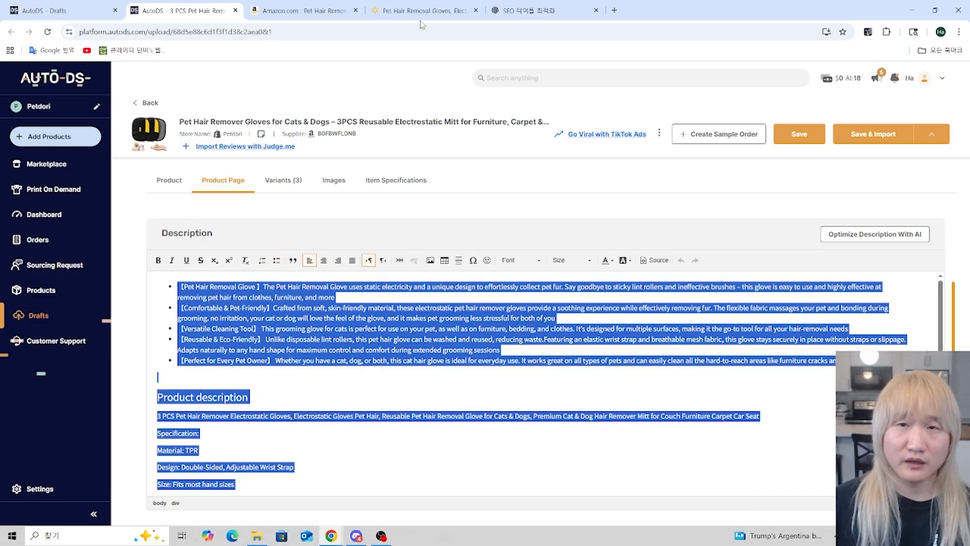
# Step: Switch to ChatGPT and send the prompt "밑에 내용을 정리해줘 영어로" followed by the copied product description
pyautogui.click(532, 12)
pyautogui.write('밑에')
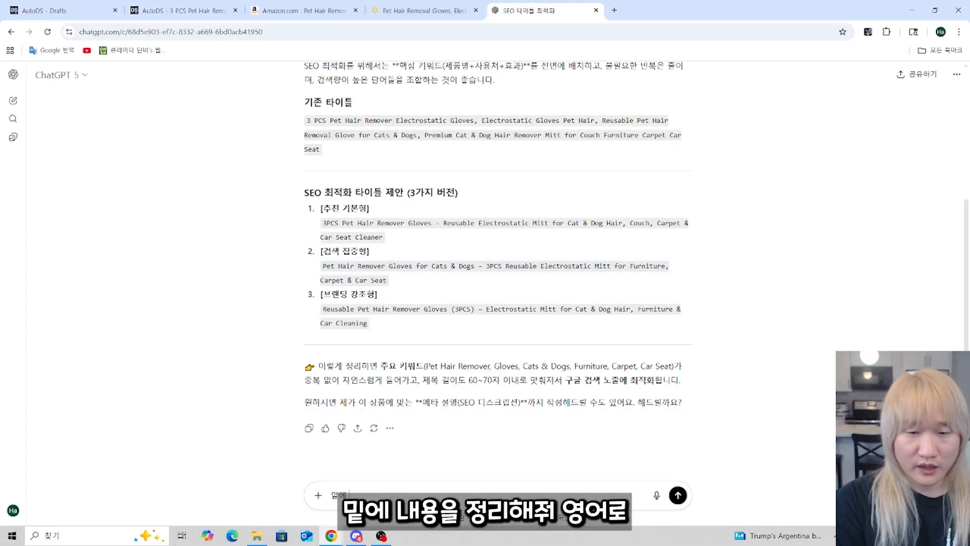
pyautogui.write(' 내용을 정리해줘 영어로')
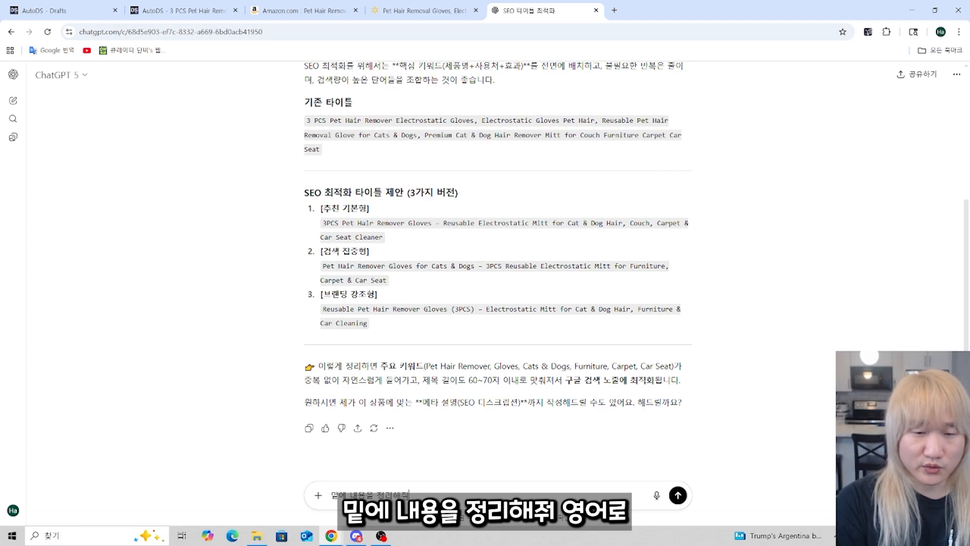
pyautogui.hotkey('shift', 'Return')
pyautogui.hotkey('shift', 'Return')
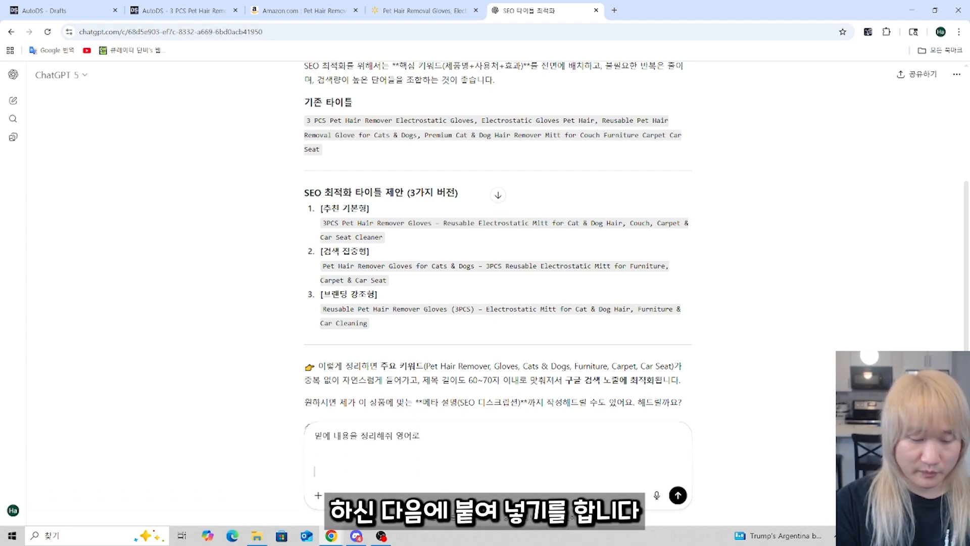
pyautogui.hotkey('ctrl', 'v')
pyautogui.press('Return')
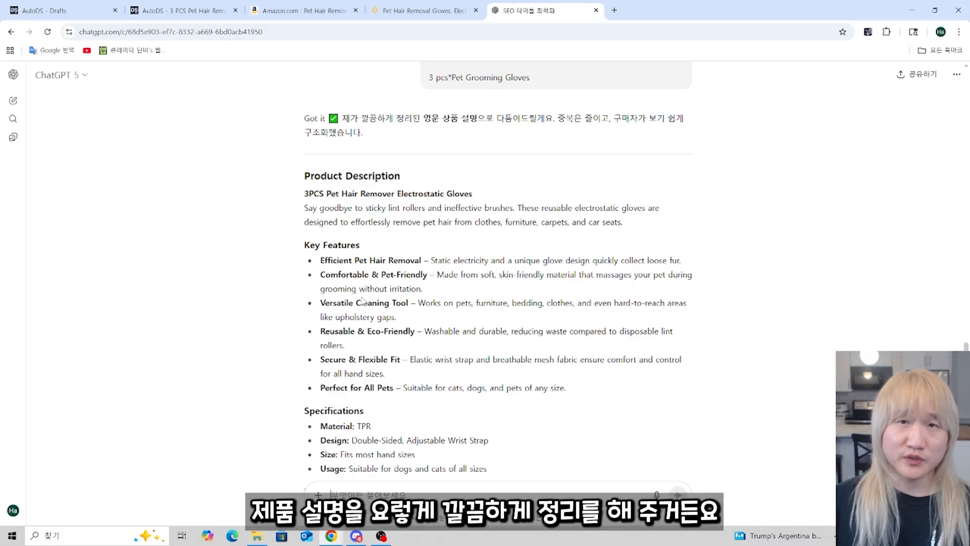
# Step: Copy ChatGPT's reorganized English product description and replace the AutoDS draft's whole description with it
pyautogui.moveTo(302, 172); pyautogui.dragTo(504, 310)
pyautogui.hotkey('ctrl', 'c')
pyautogui.scroll(-4, 430, 235)
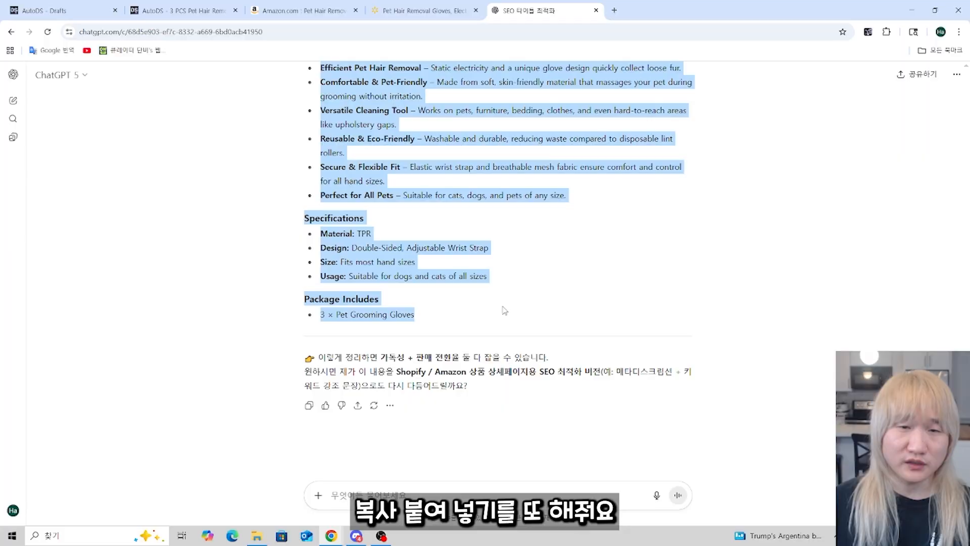
pyautogui.click(183, 10)
pyautogui.click(288, 305)
pyautogui.hotkey('ctrl', 'a')
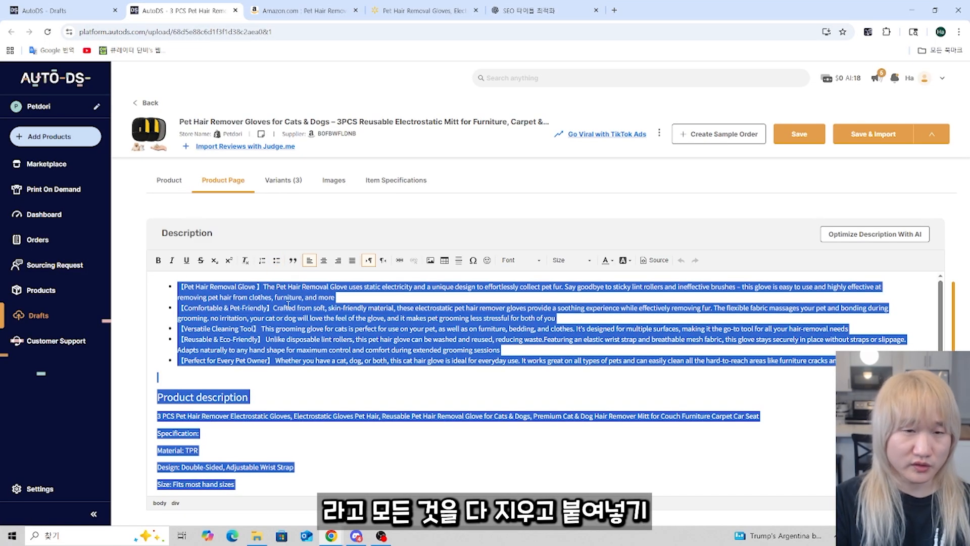
pyautogui.press('BackSpace')
pyautogui.hotkey('ctrl', 'v')
pyautogui.scroll(2, 317, 372)
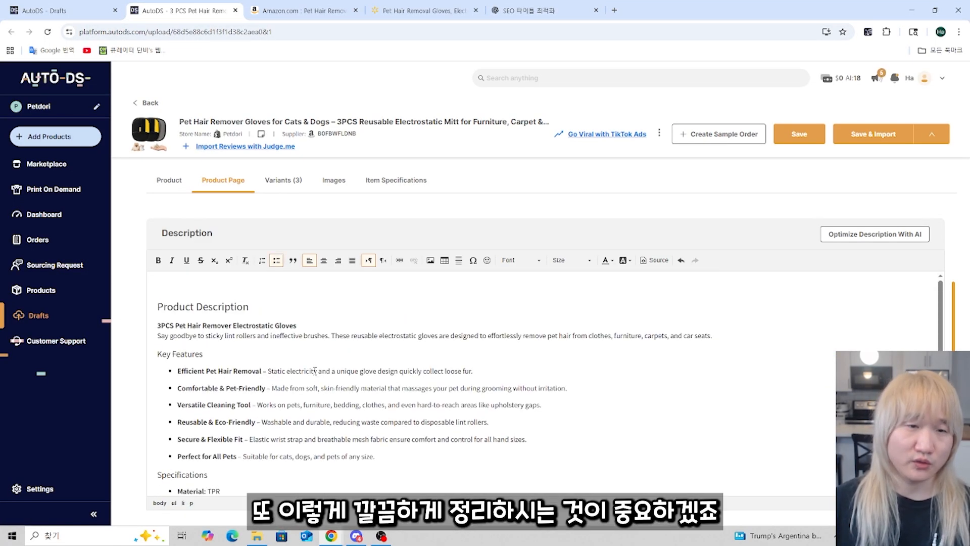
# Step: Delete the blank space and the "Product Description" heading from the start of the draft's description
pyautogui.click(156, 283)
pyautogui.press('Delete')
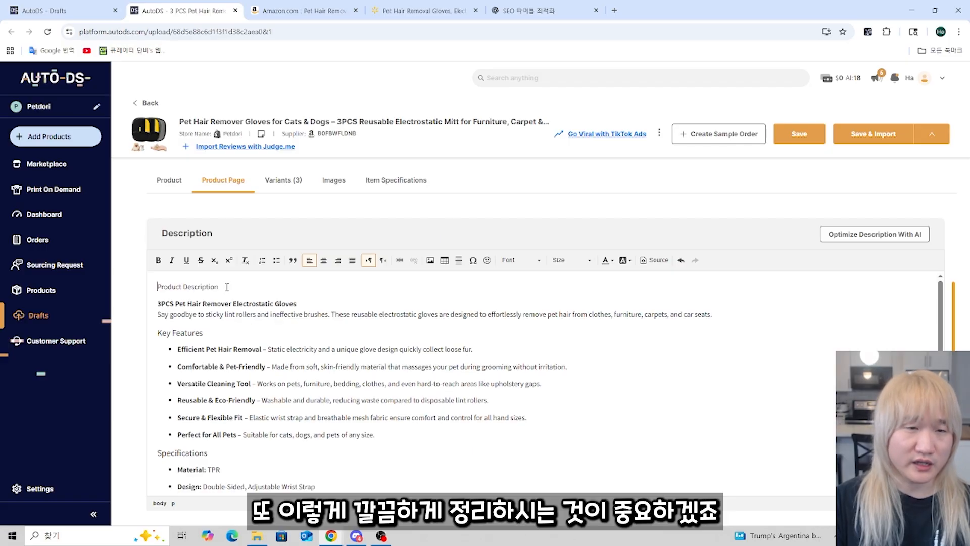
pyautogui.tripleClick(226, 286)
pyautogui.press('BackSpace')
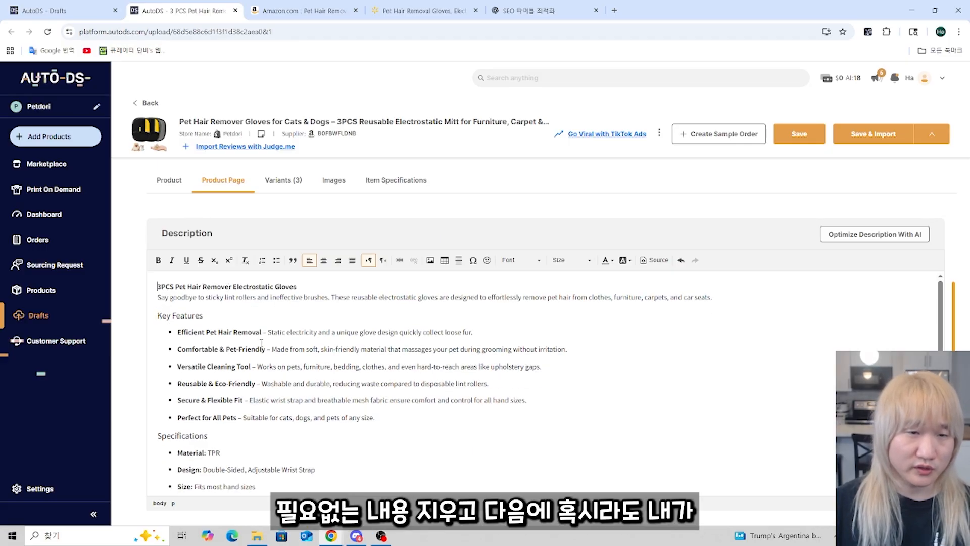
pyautogui.scroll(-2, 269, 362)
pyautogui.scroll(3, 269, 362)
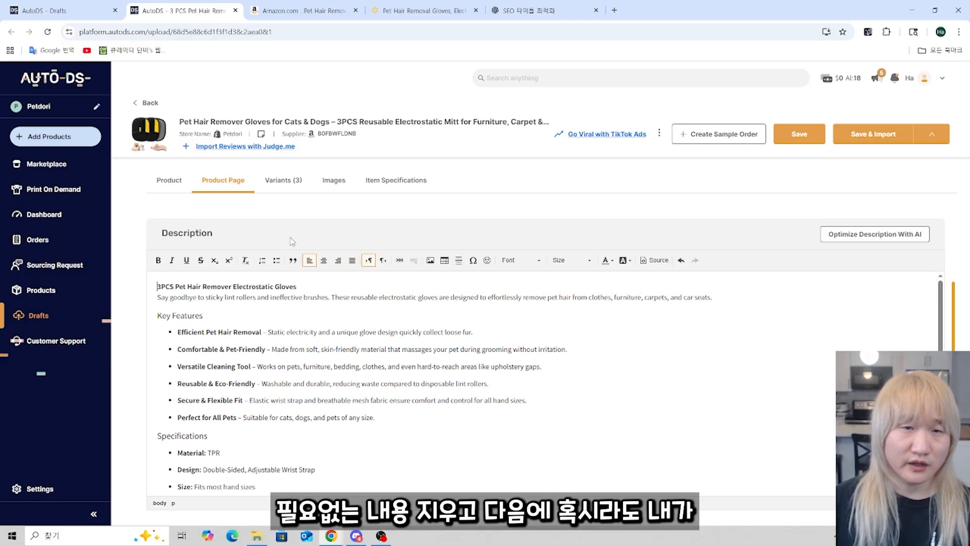
# Step: Open the draft's variants and select Color: 3 Pcs (2) and Color: 2 Pcs
pyautogui.click(283, 183)
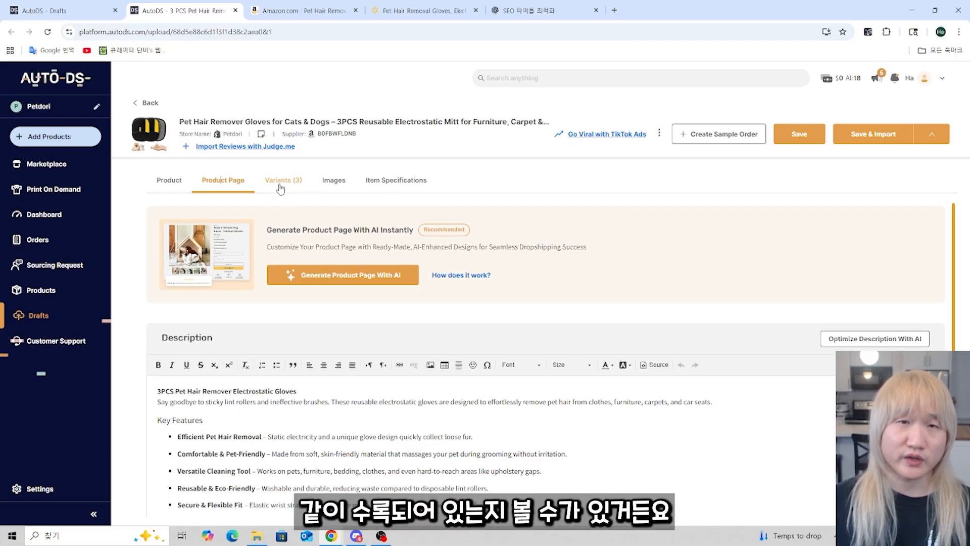
pyautogui.click(280, 187)
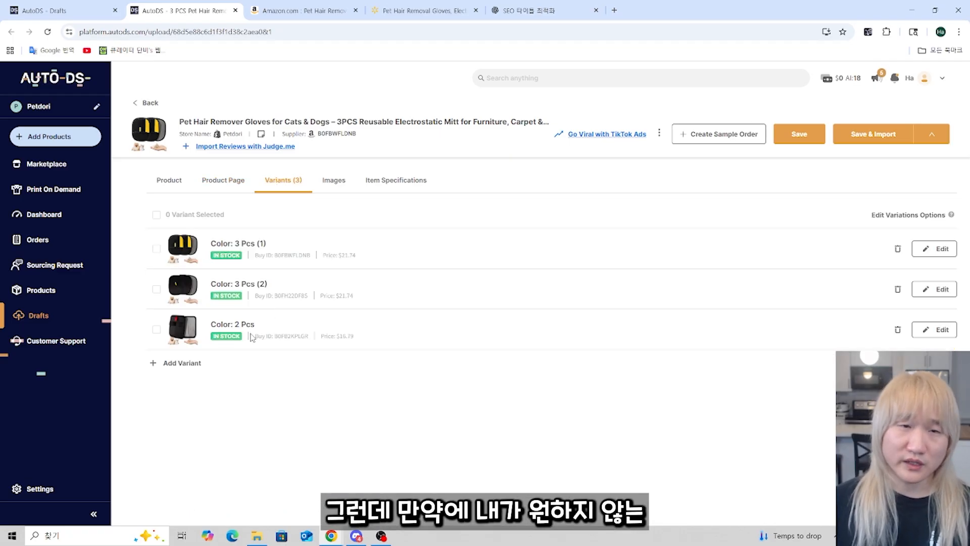
pyautogui.click(157, 329)
pyautogui.click(157, 289)
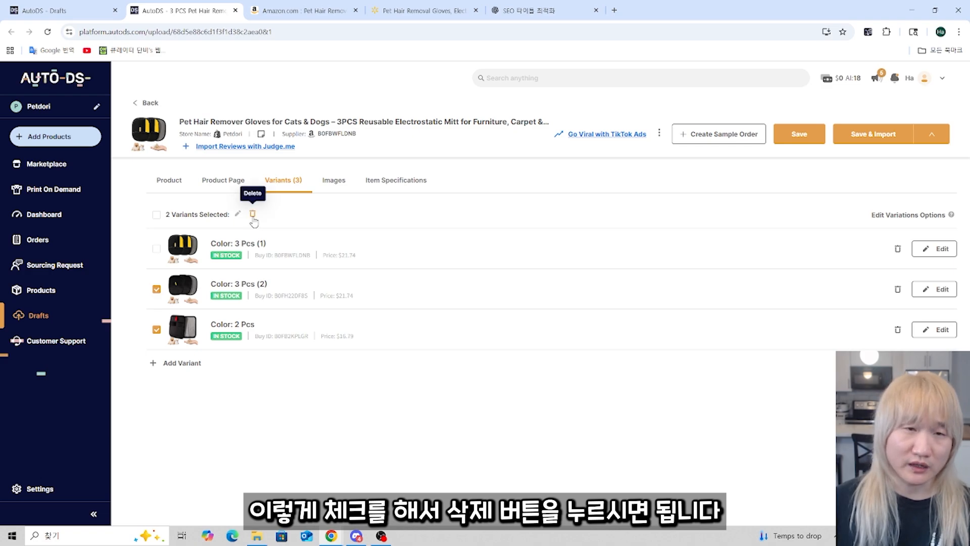
# Step: Select all variants, examine the bulk editing options including the sell price, and close them without entering any values
pyautogui.click(157, 215)
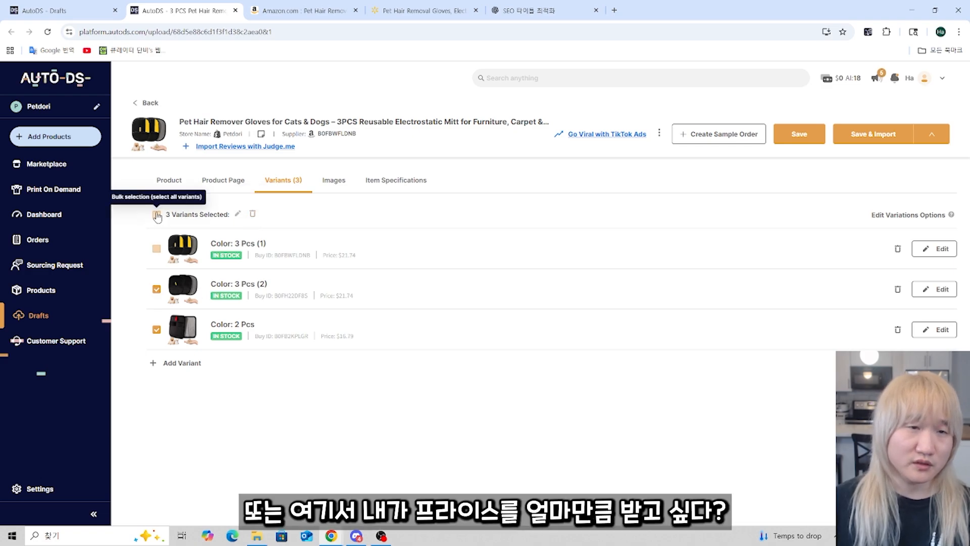
pyautogui.click(238, 215)
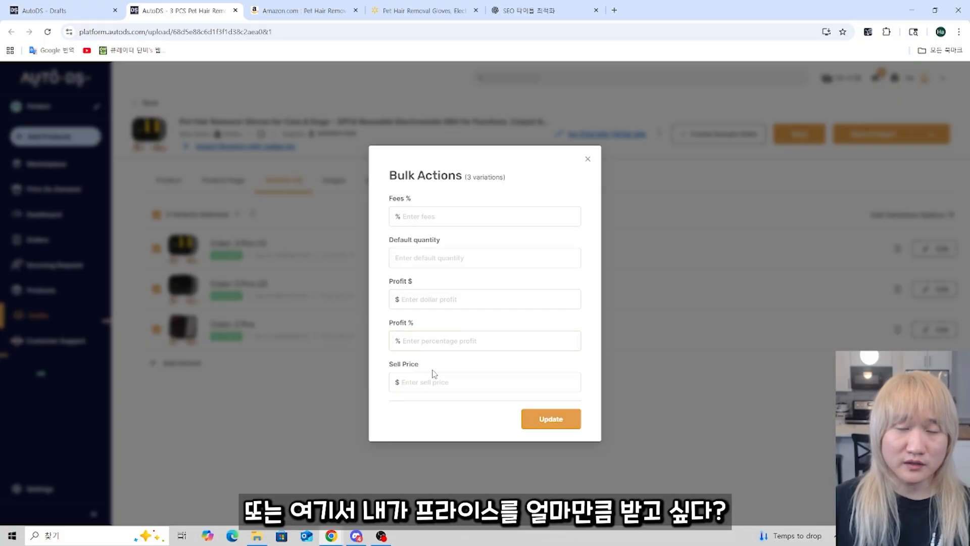
pyautogui.click(426, 382)
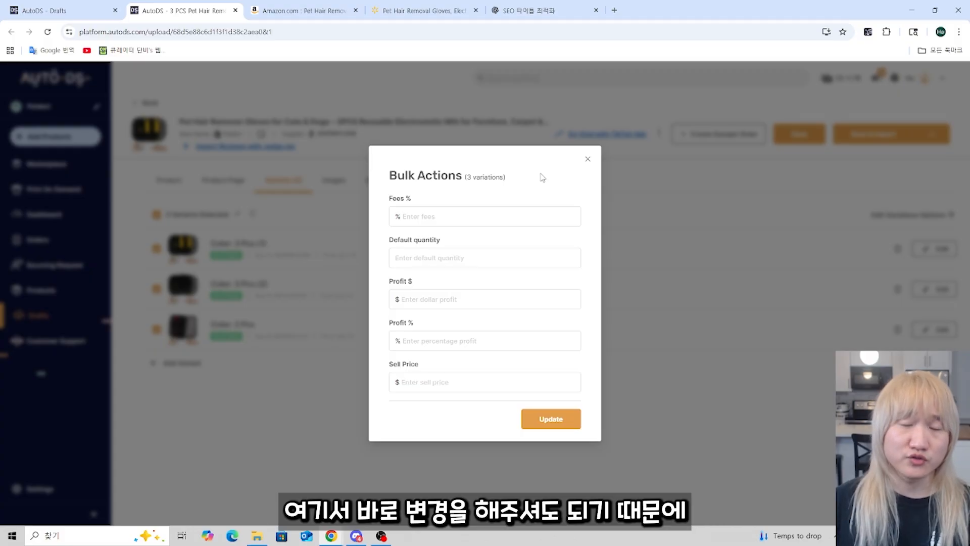
pyautogui.click(585, 169)
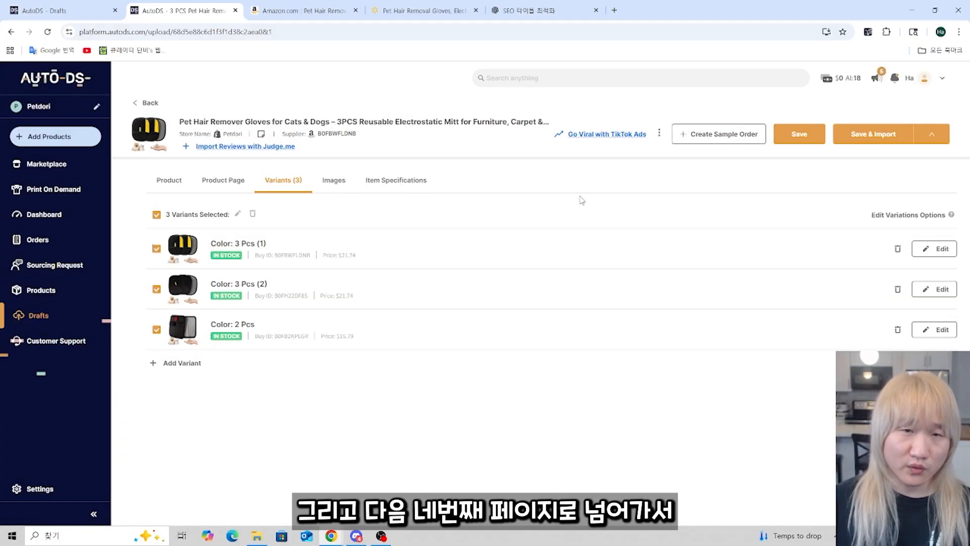
# Step: Review the draft's product images, open the supplier's Amazon listing and save its main image of the gloves
pyautogui.click(331, 187)
pyautogui.scroll(-2, 462, 297)
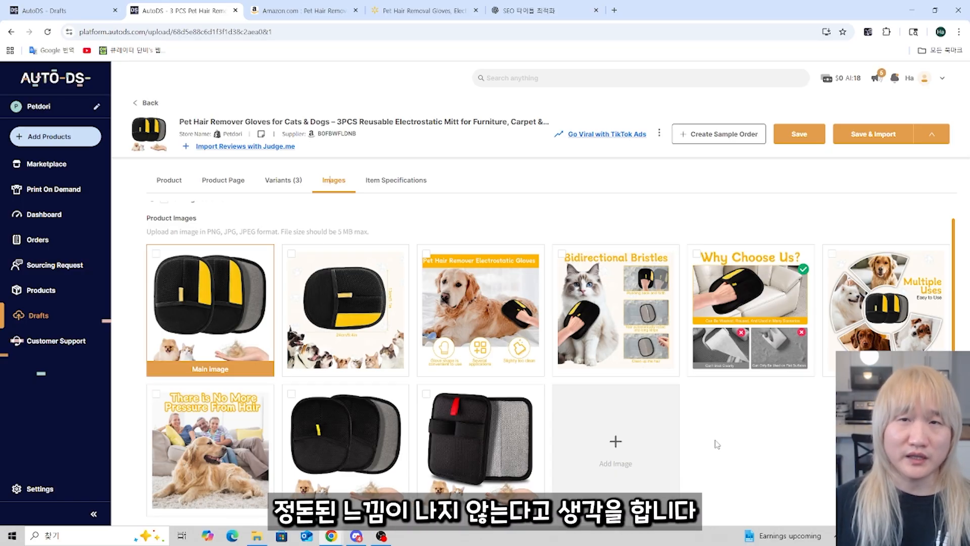
pyautogui.moveTo(781, 276)
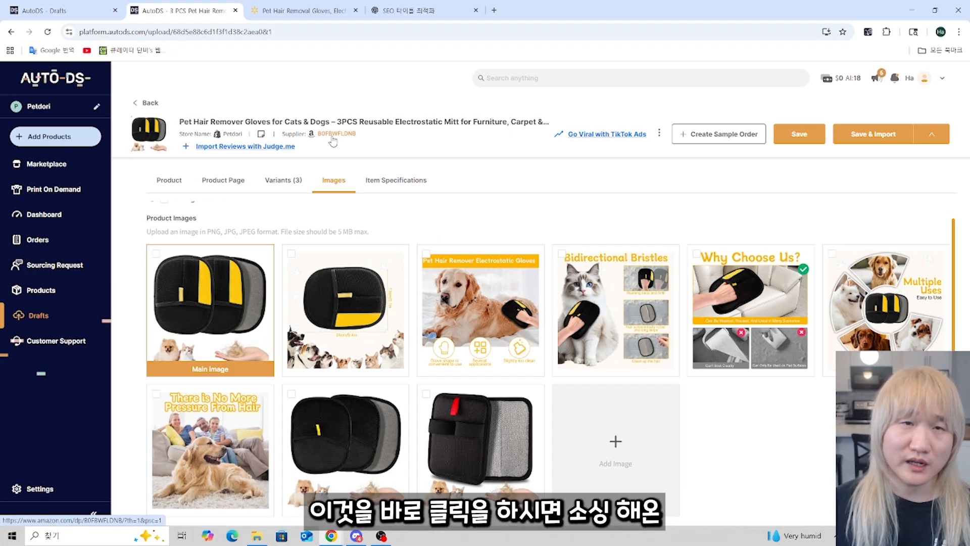
pyautogui.click(332, 136)
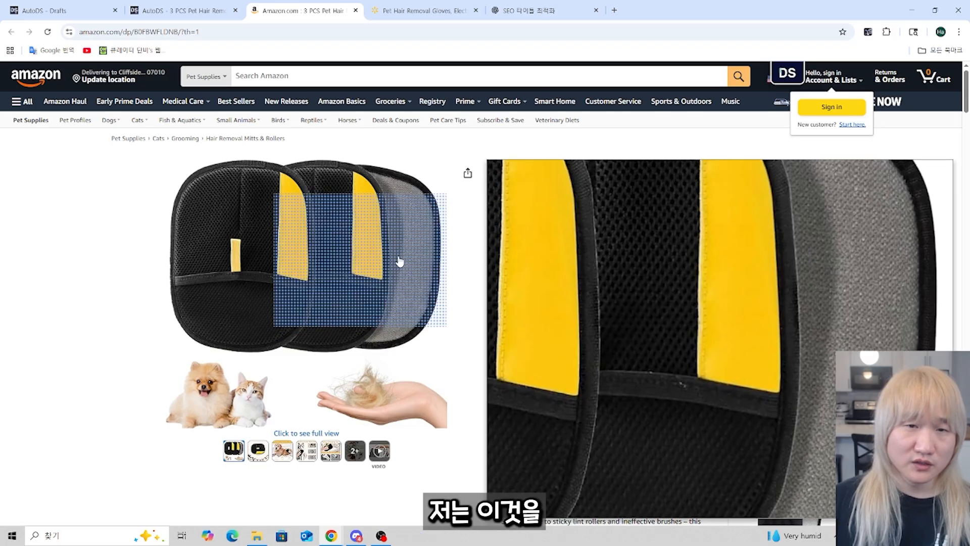
pyautogui.rightClick(286, 268)
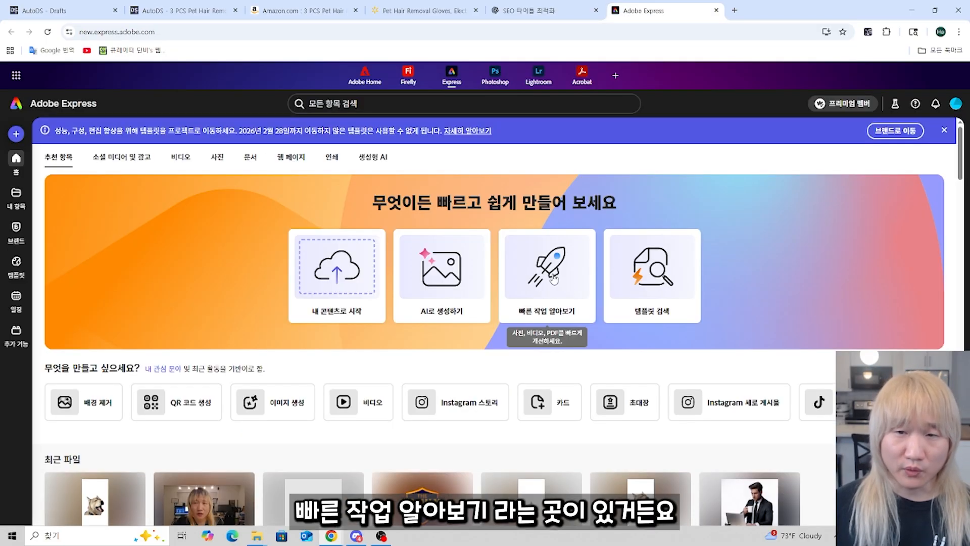
# Step: In Adobe Express, remove the background from the saved gloves image with the background removal quick action and download the result
pyautogui.click(554, 278)
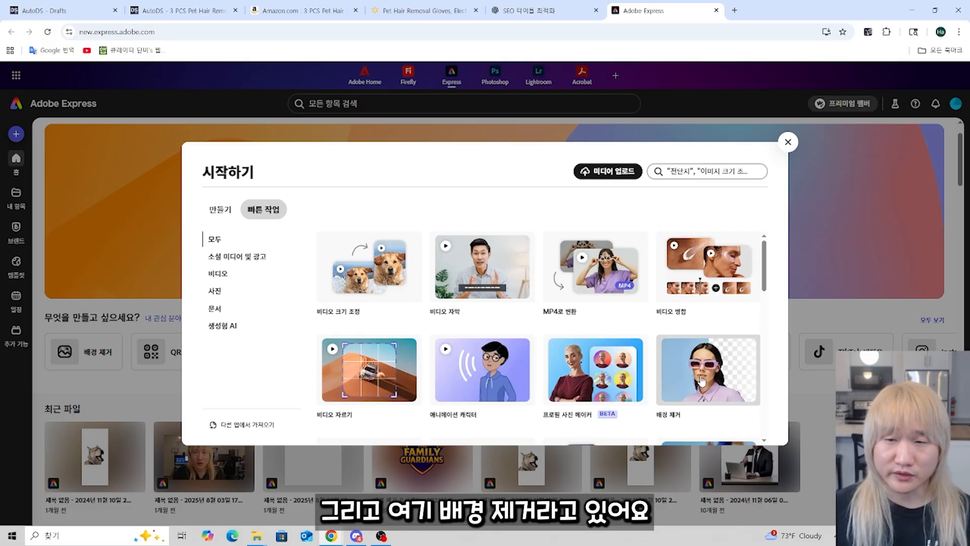
pyautogui.click(701, 381)
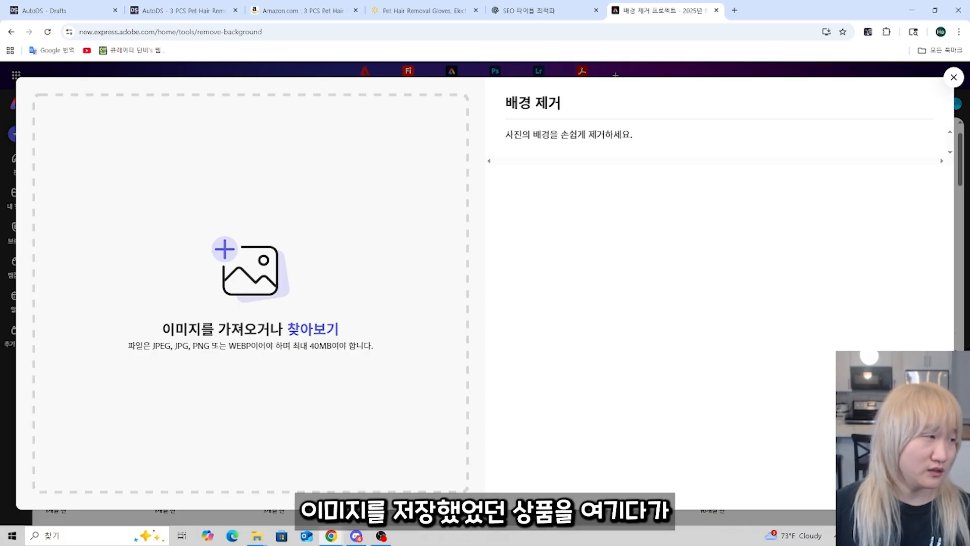
pyautogui.moveTo(0, 277); pyautogui.dragTo(244, 268)
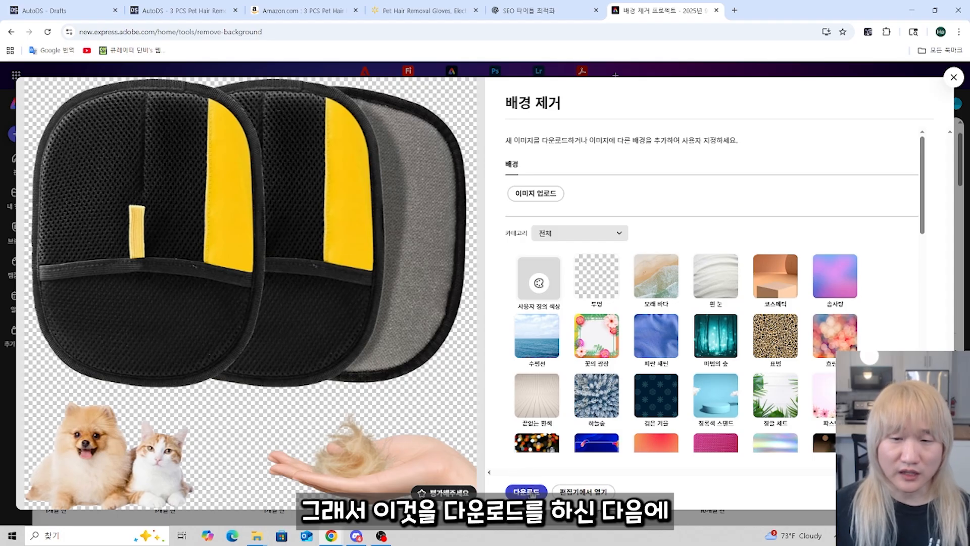
pyautogui.click(528, 491)
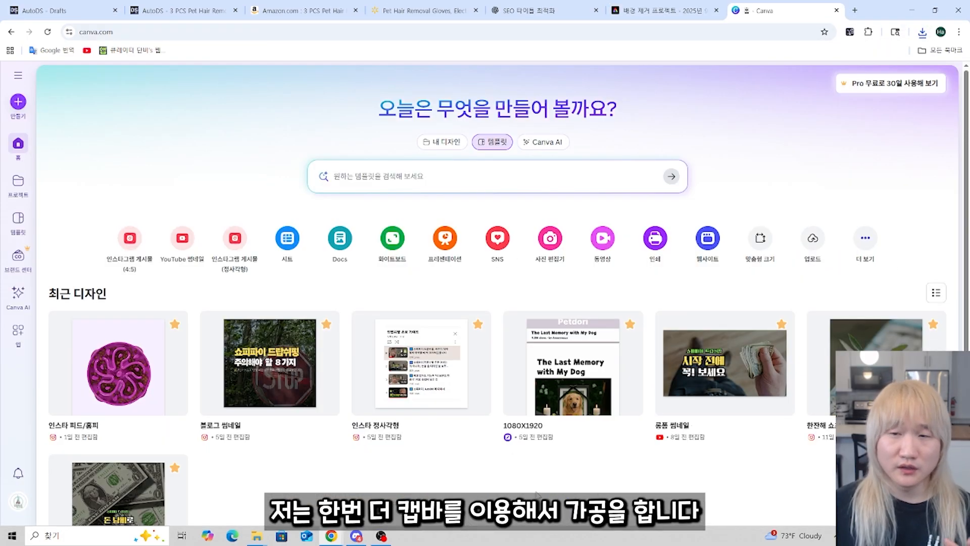
# Step: In Canva, open the recent design "인스타 피드/홈피" and place the background-free gloves image on the page
pyautogui.click(151, 366)
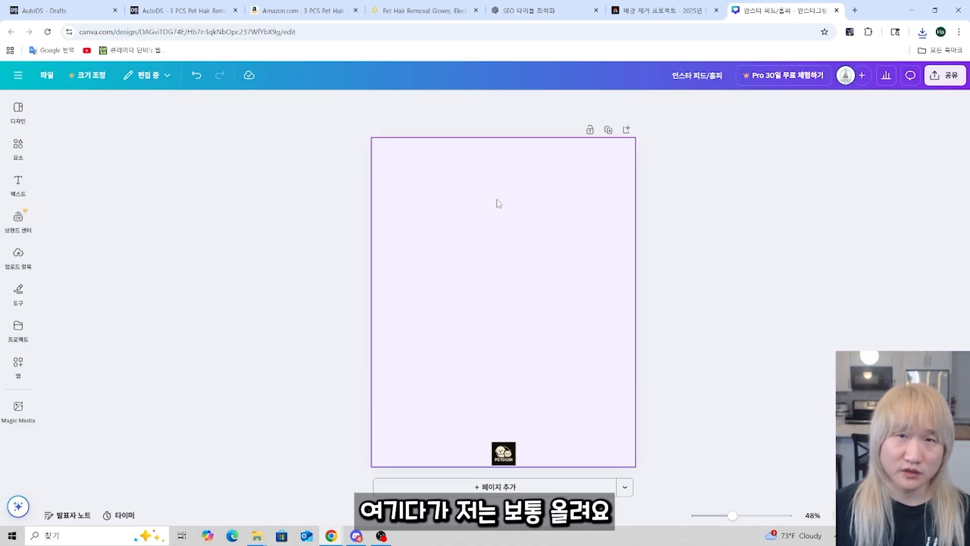
pyautogui.moveTo(1, 405); pyautogui.dragTo(493, 300)
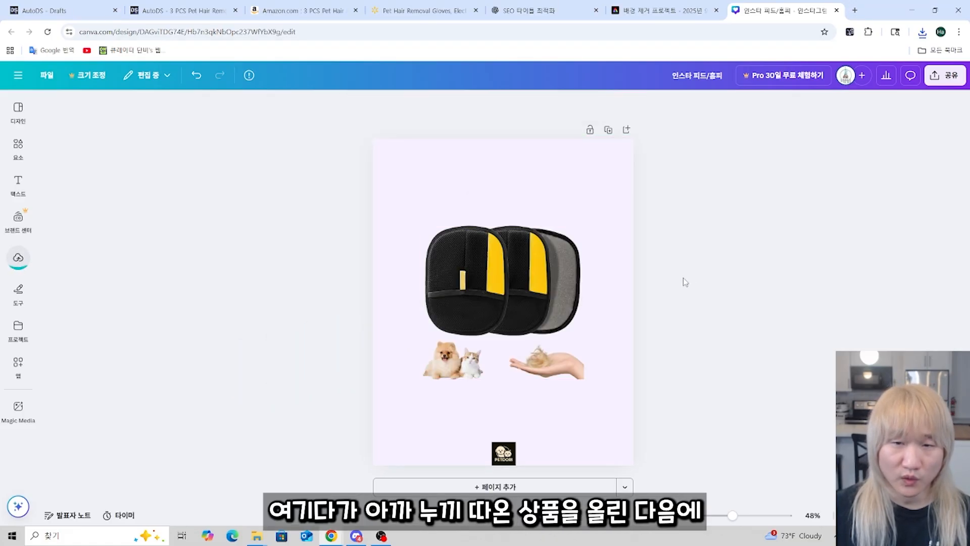
pyautogui.click(423, 172)
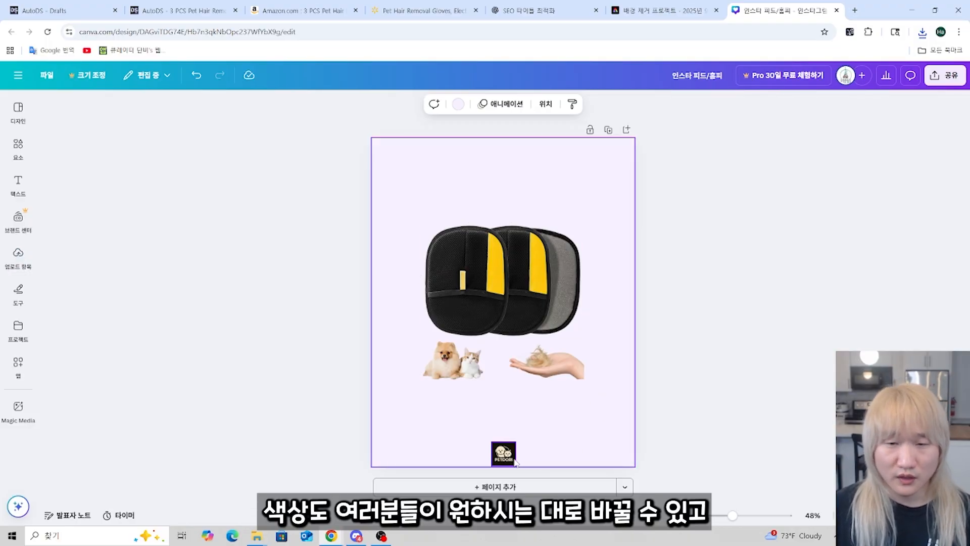
# Step: Resize the gloves image to moderately fill the page and position it centered above the logo
pyautogui.click(508, 287)
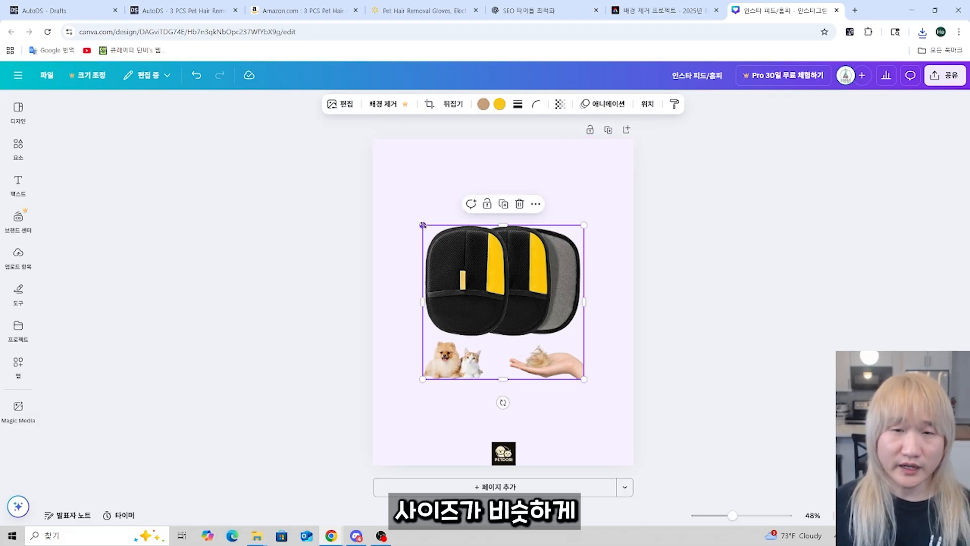
pyautogui.moveTo(422, 225); pyautogui.dragTo(413, 216)
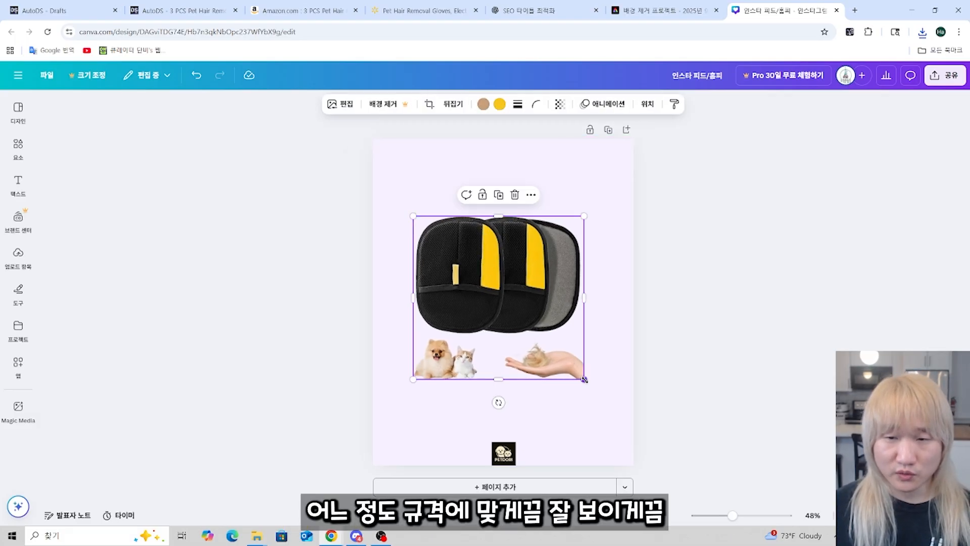
pyautogui.moveTo(584, 378); pyautogui.dragTo(601, 392)
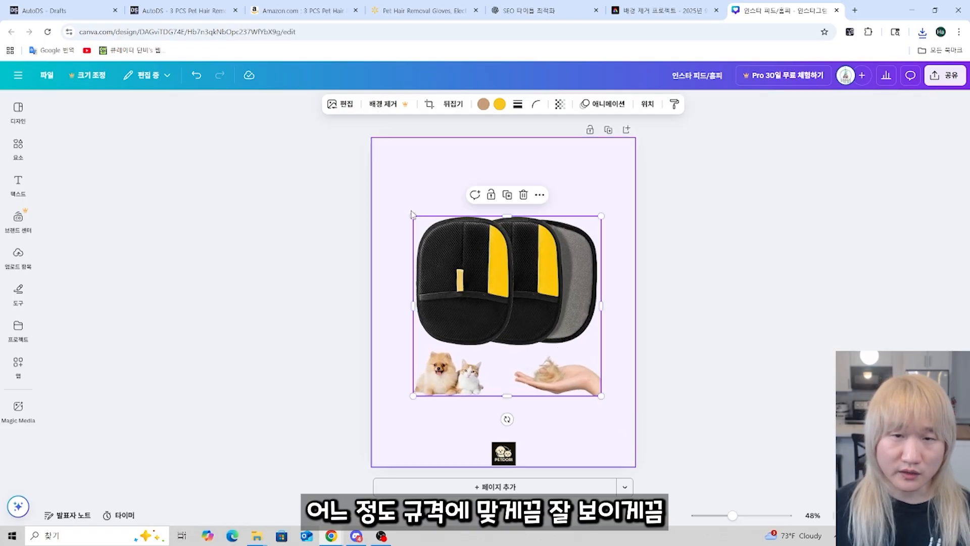
pyautogui.moveTo(413, 216); pyautogui.dragTo(409, 212)
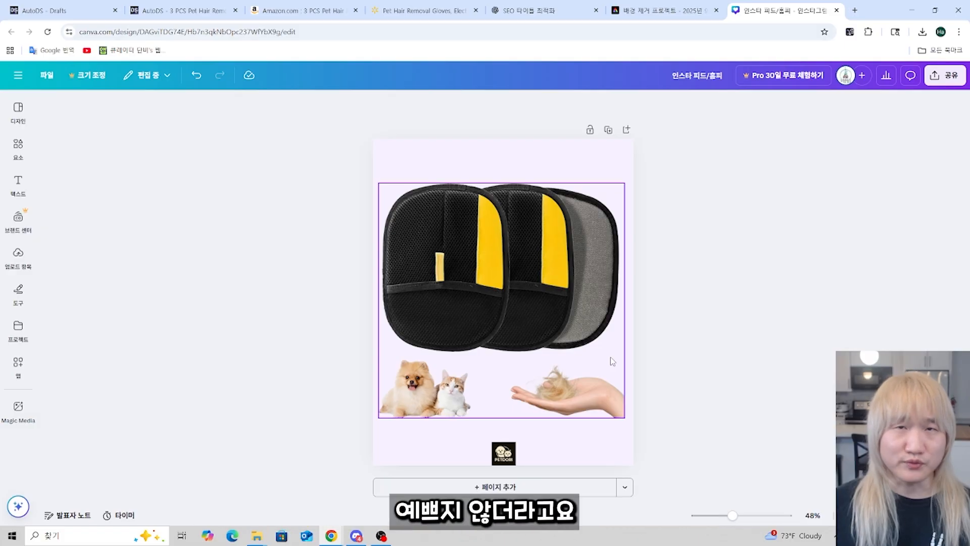
pyautogui.click(604, 278)
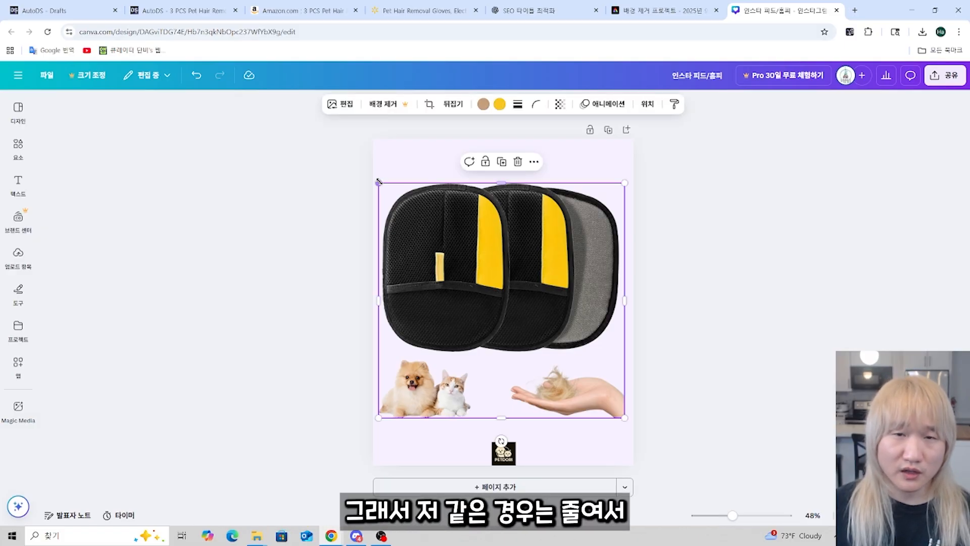
pyautogui.moveTo(379, 183); pyautogui.dragTo(435, 238)
pyautogui.moveTo(558, 366); pyautogui.dragTo(534, 341)
pyautogui.click(707, 285)
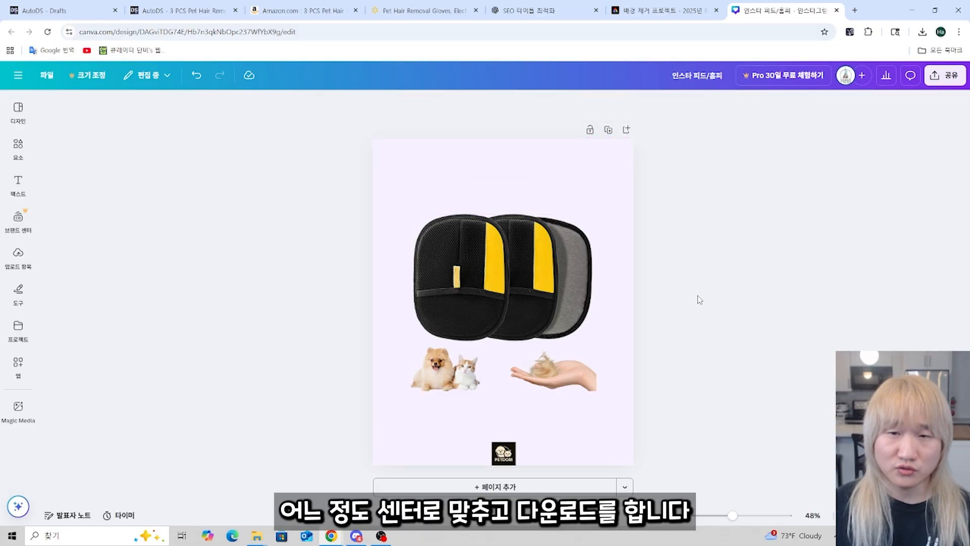
# Step: Download the finished design and rename the downloaded image file as Pet Hair Remover Gloves
pyautogui.click(944, 74)
pyautogui.click(789, 281)
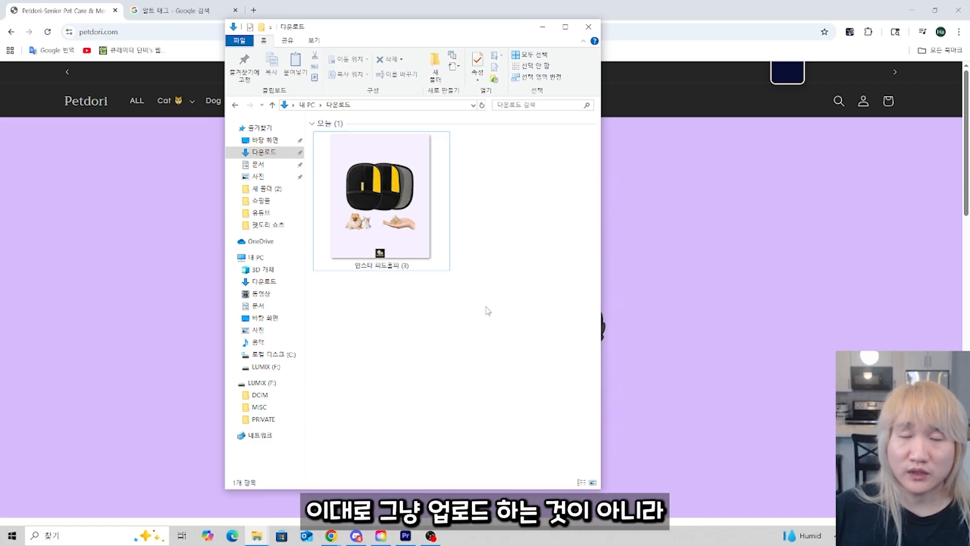
pyautogui.click(404, 245)
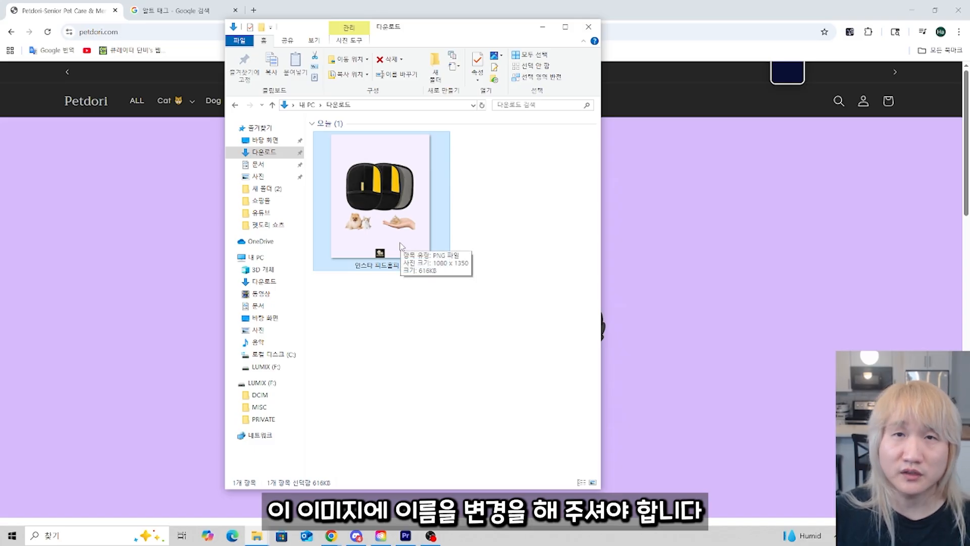
pyautogui.click(481, 262)
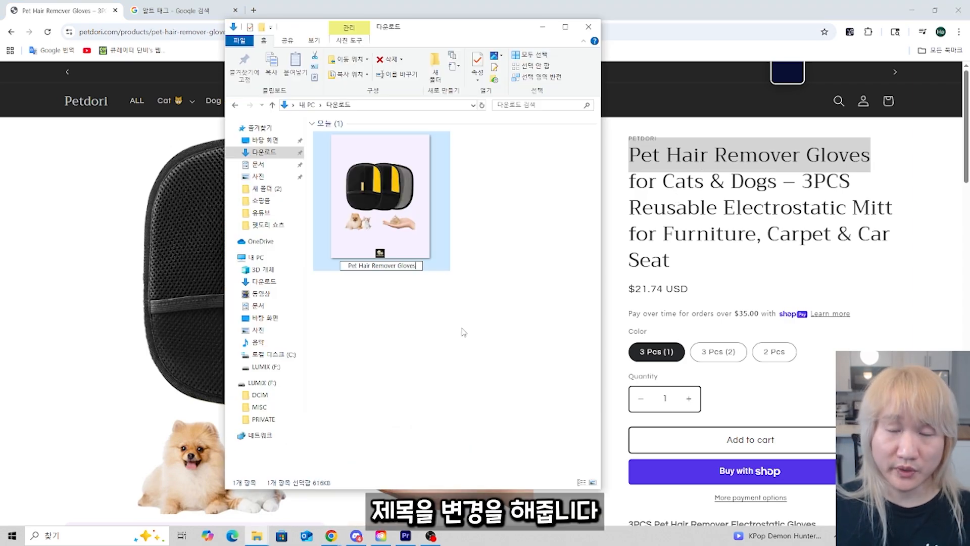
pyautogui.press('Return')
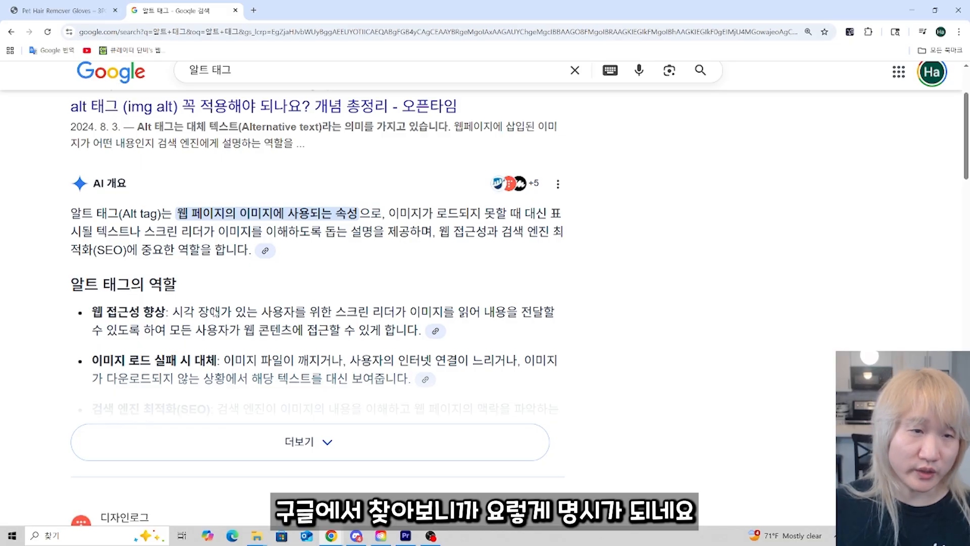
# Step: Read the Google explanation of the alt tag, check the renamed image in the Downloads folder and return to the Petdori product page
pyautogui.doubleClick(83, 213)
pyautogui.moveTo(125, 220); pyautogui.dragTo(371, 217)
pyautogui.click(345, 242)
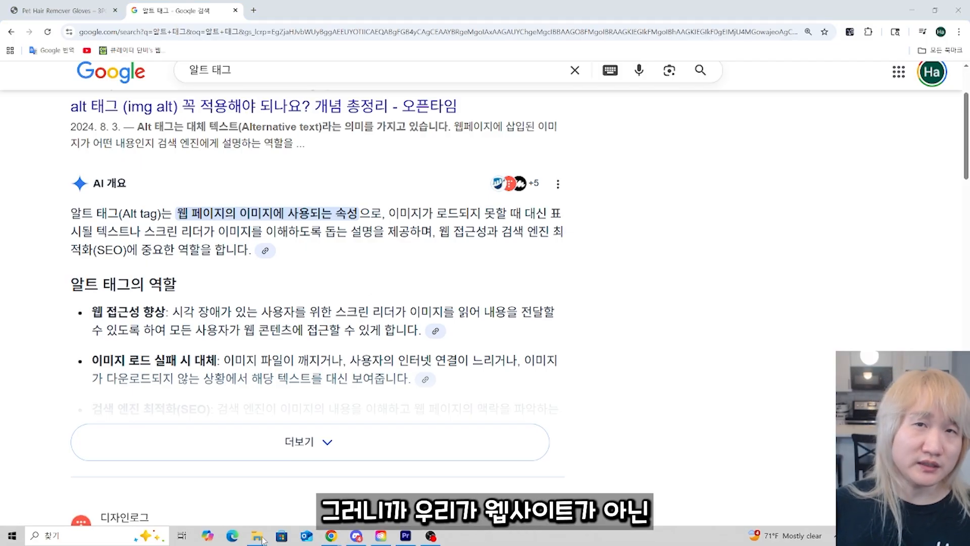
pyautogui.moveTo(260, 538)
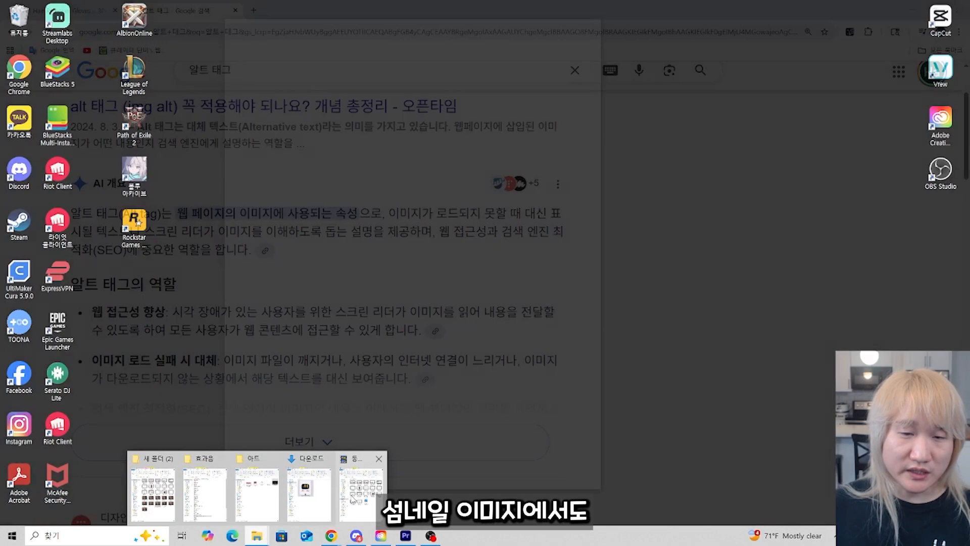
pyautogui.click(341, 488)
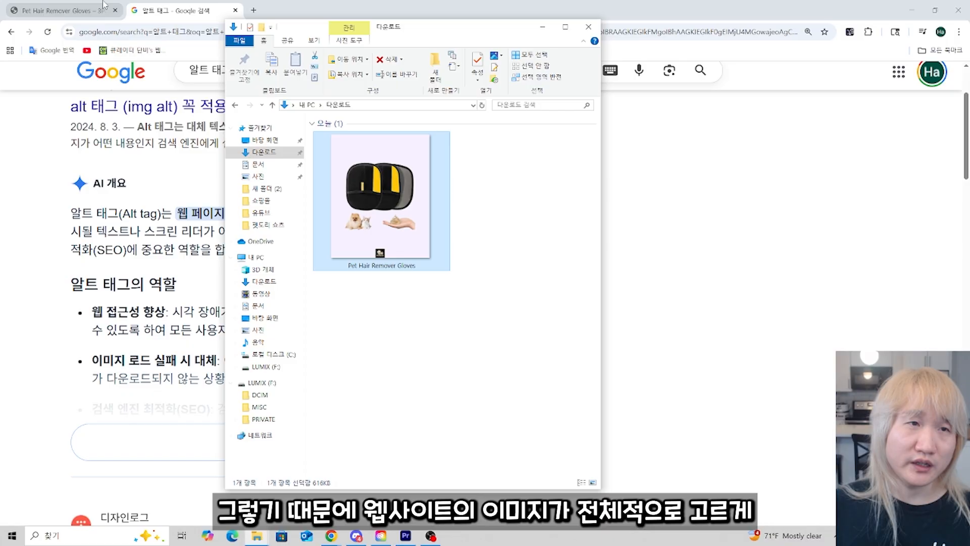
pyautogui.click(55, 10)
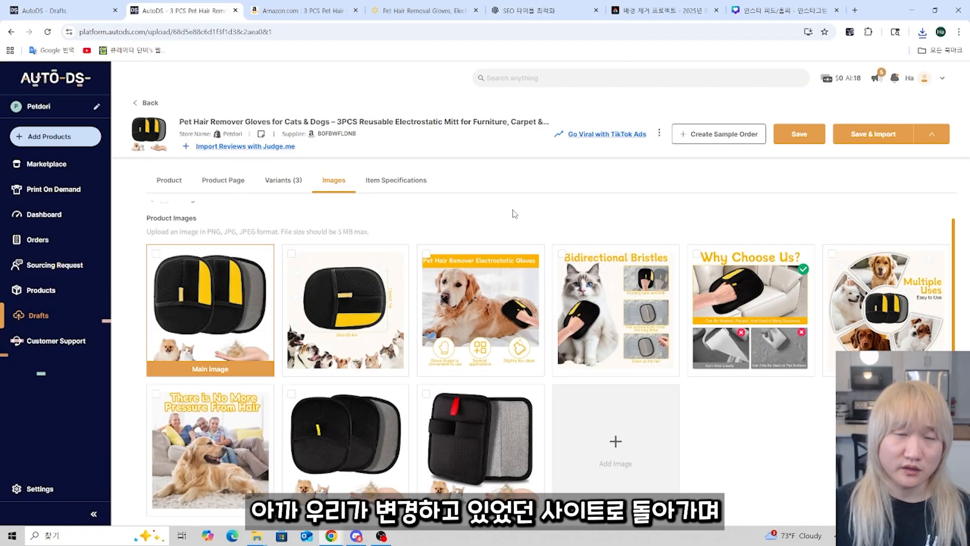
# Step: In the AutoDS draft, upload the design file "인스타 피드홈피 (3)" to the product images and set it as the main image
pyautogui.moveTo(589, 298)
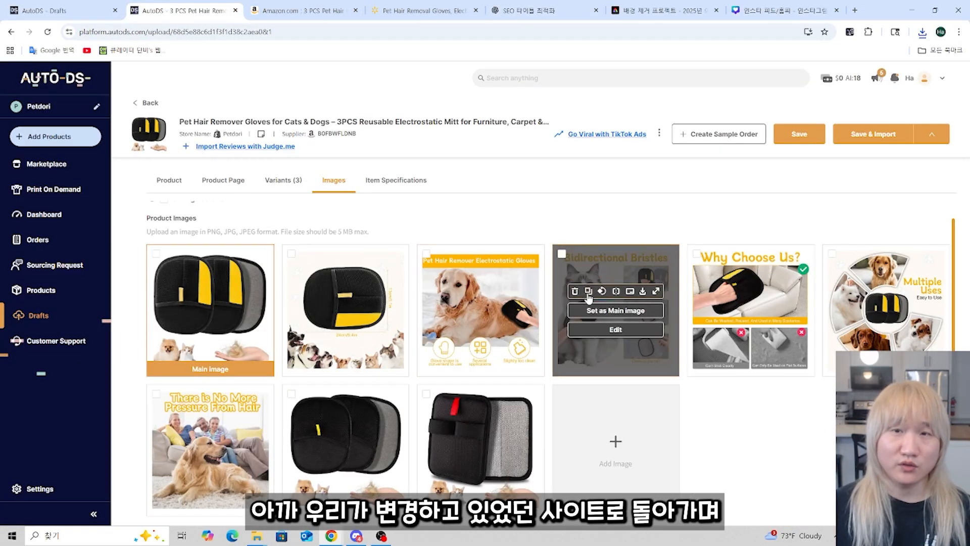
pyautogui.click(641, 411)
pyautogui.click(435, 331)
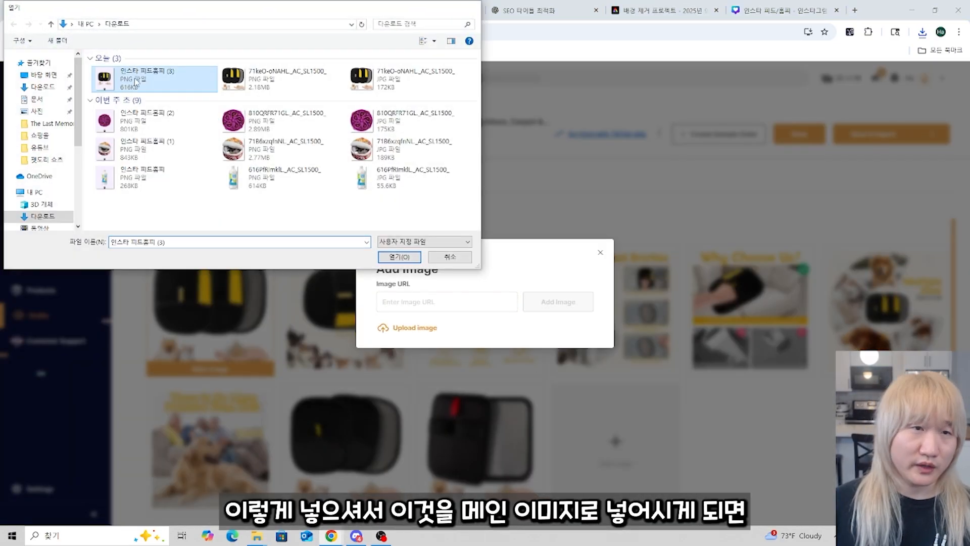
pyautogui.press('Return')
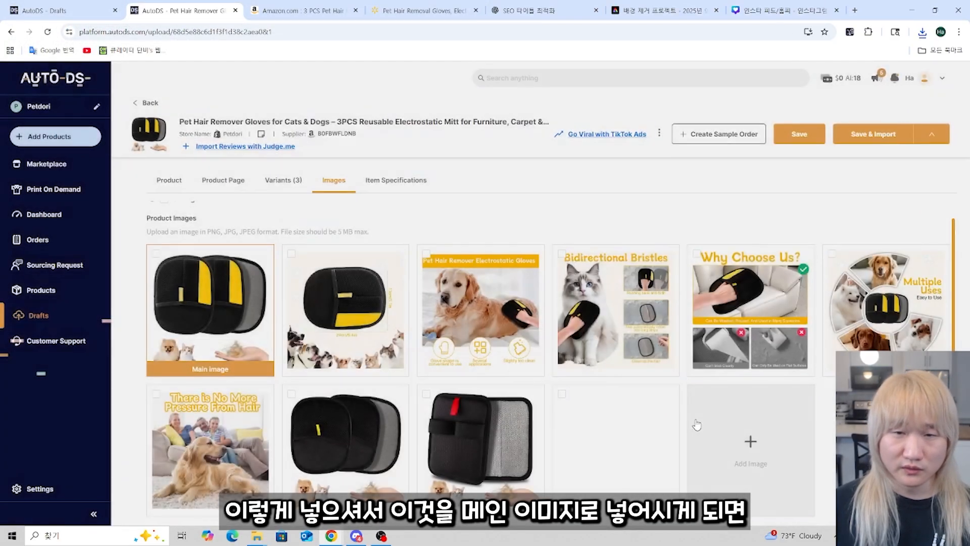
pyautogui.moveTo(641, 455)
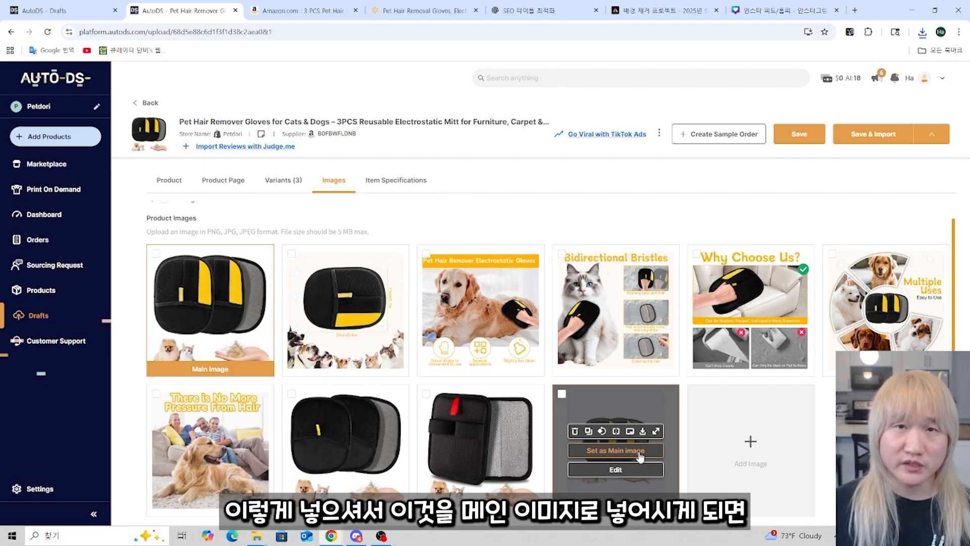
pyautogui.click(641, 450)
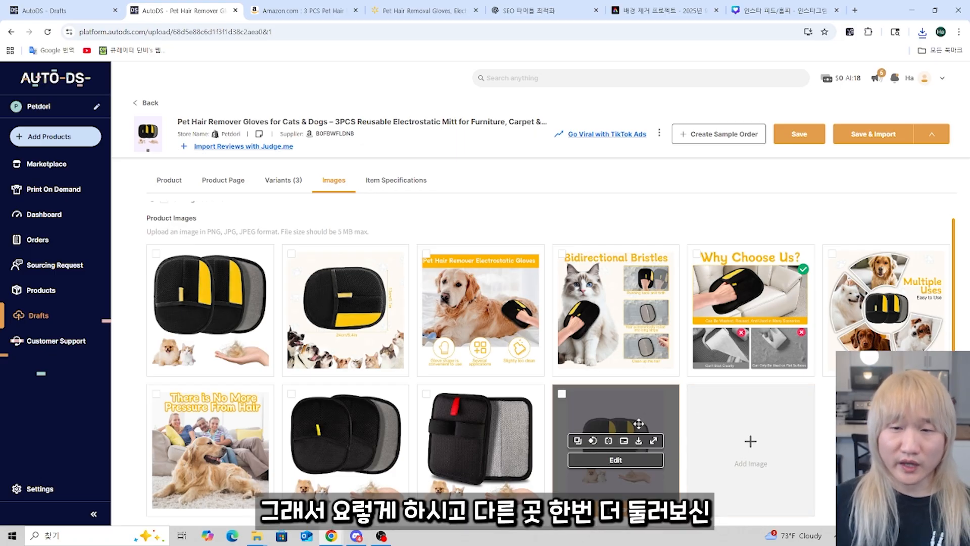
# Step: Review the draft's item specifications, and save and import the product to the store
pyautogui.click(411, 186)
pyautogui.scroll(-1, 596, 334)
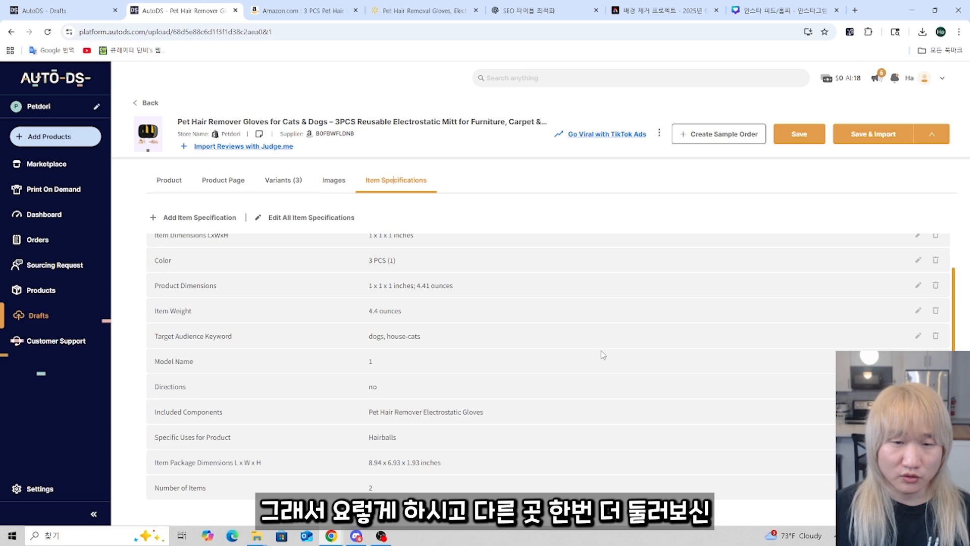
pyautogui.scroll(1, 602, 349)
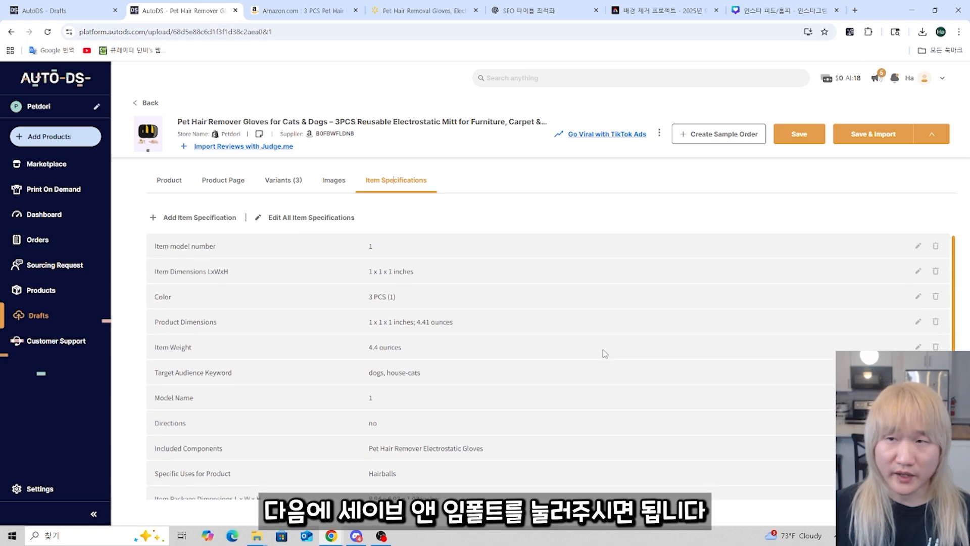
pyautogui.click(892, 146)
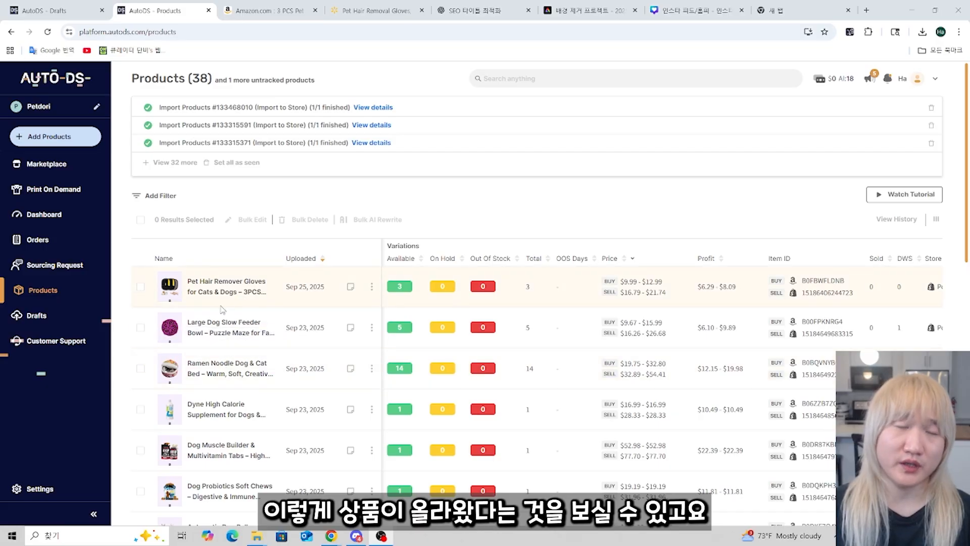
# Step: Open the imported Pet Hair Remover Gloves product for editing, select all its variants and return to the product list
pyautogui.click(140, 287)
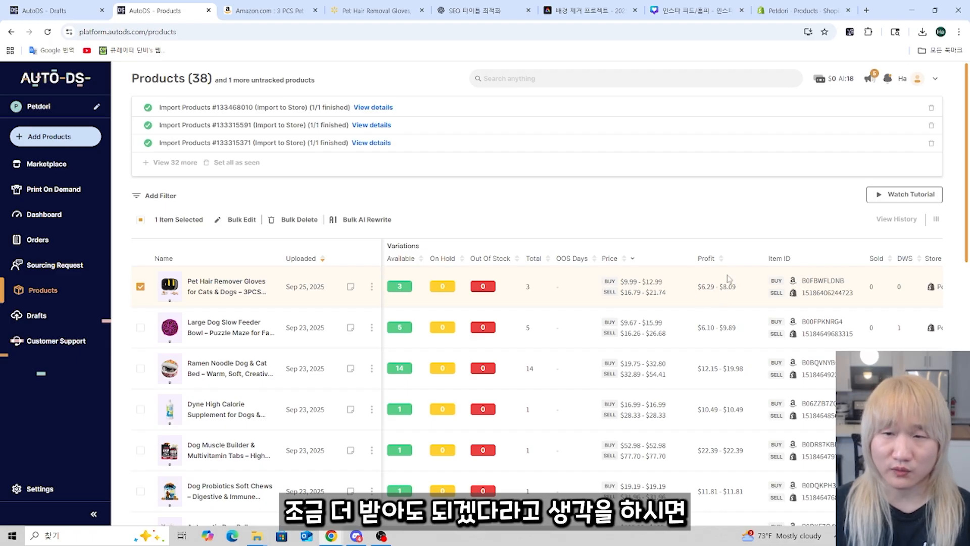
pyautogui.click(372, 288)
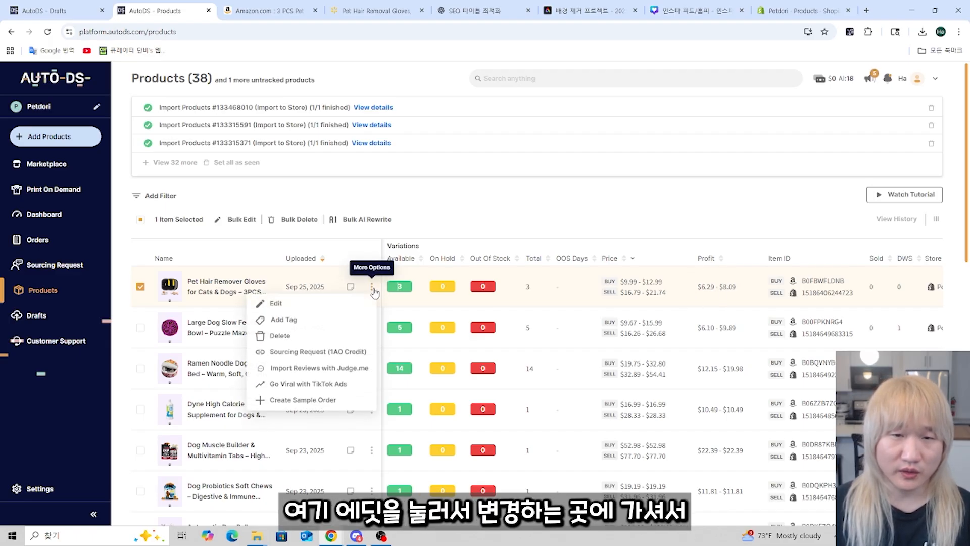
pyautogui.click(346, 304)
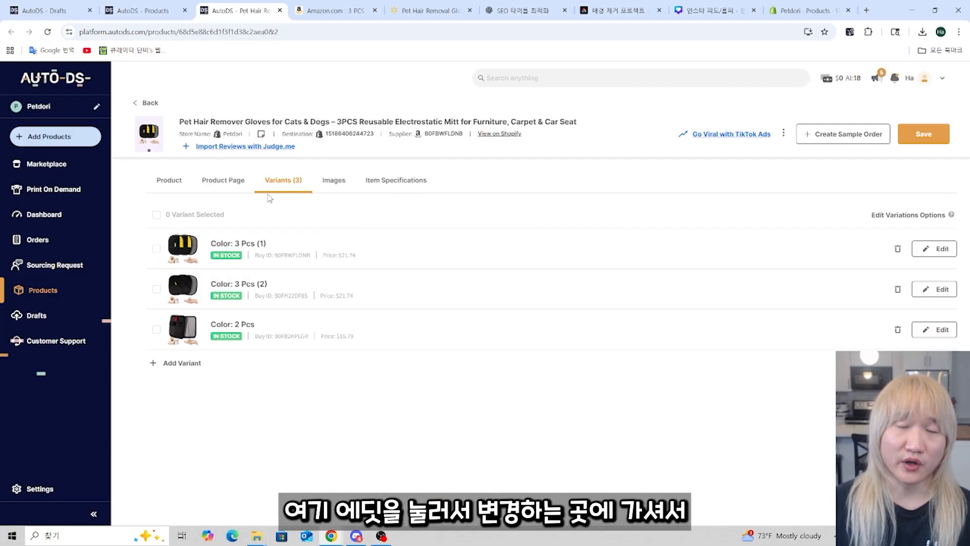
pyautogui.click(156, 215)
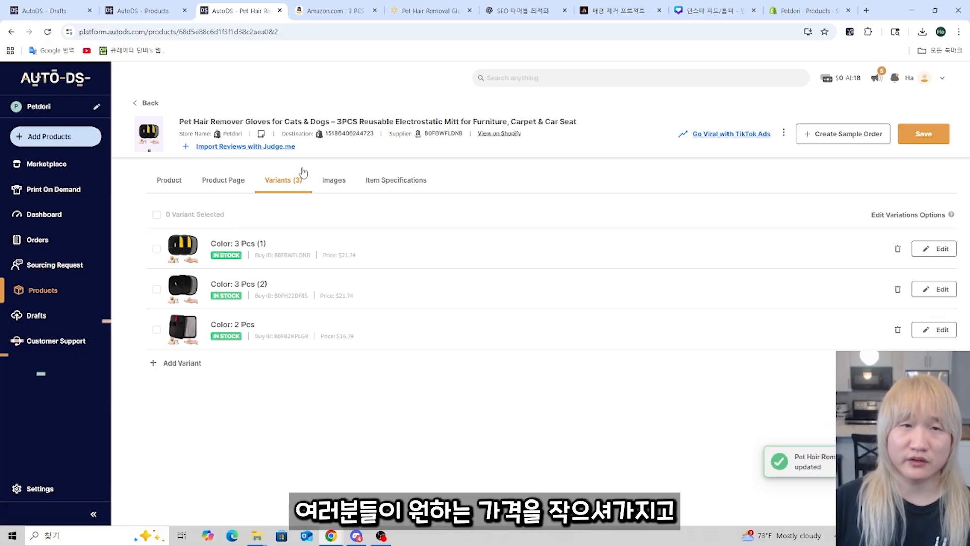
pyautogui.click(145, 102)
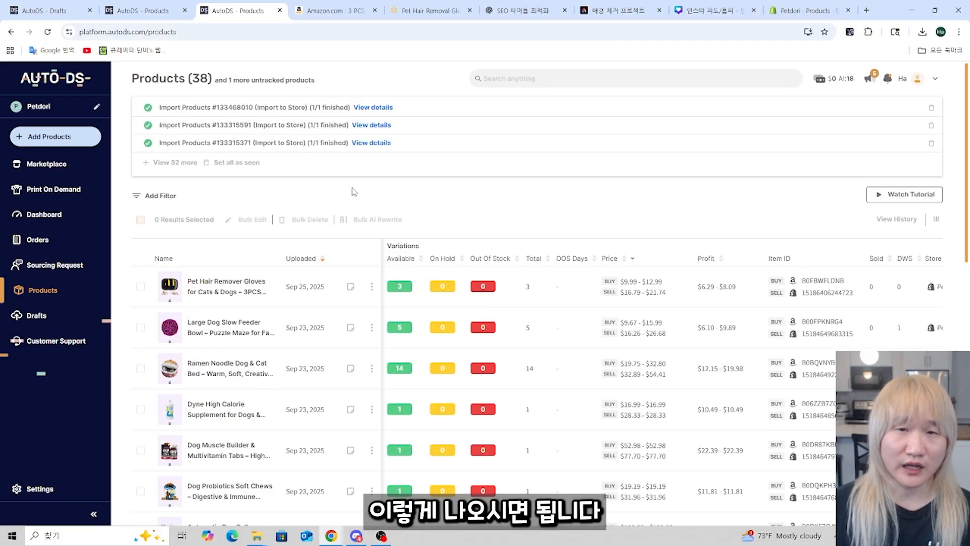
pyautogui.scroll(-2, 515, 245)
pyautogui.scroll(2, 509, 249)
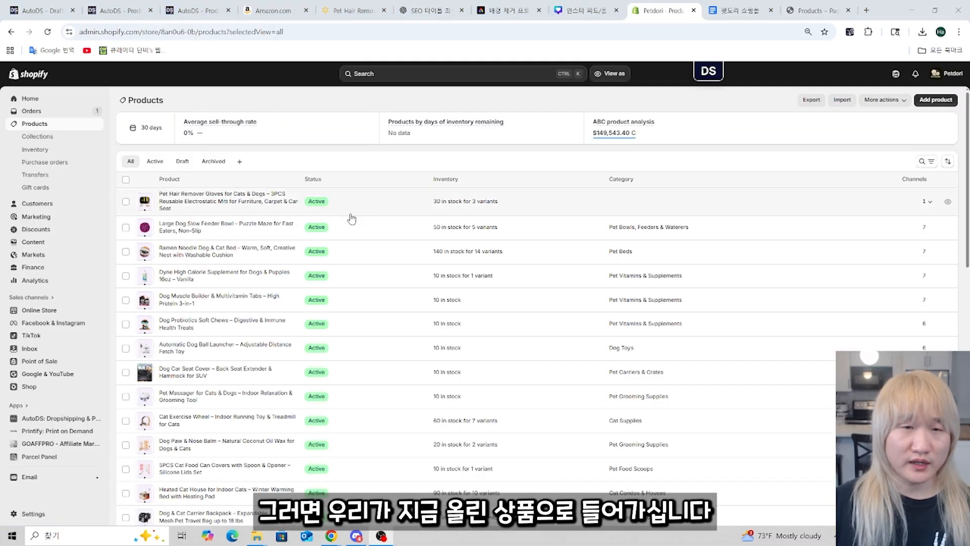
# Step: In the Shopify admin, open the Pet Hair Remover Gloves product, and browse the live Petdori store through the Shop sales channel
pyautogui.click(262, 207)
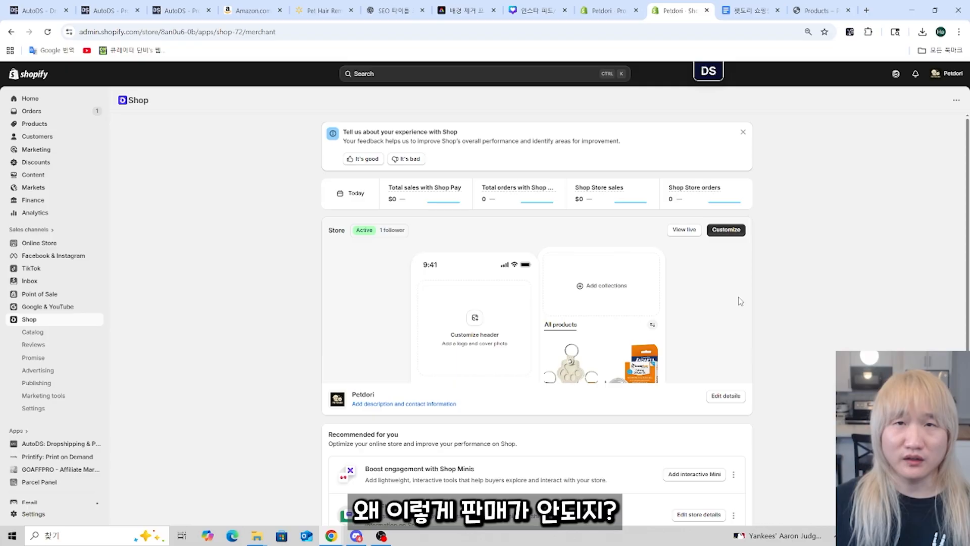
pyautogui.click(684, 239)
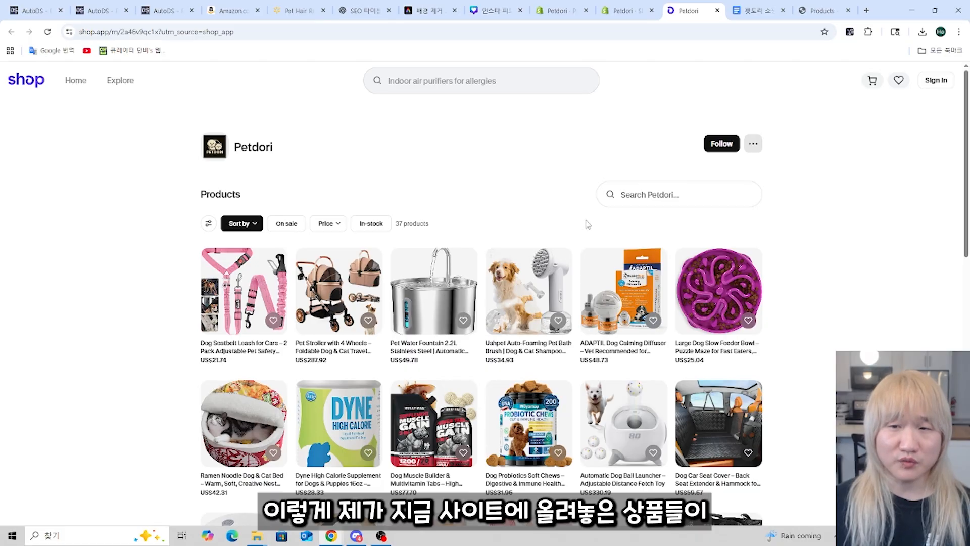
pyautogui.scroll(-2, 584, 223)
pyautogui.scroll(-3, 566, 328)
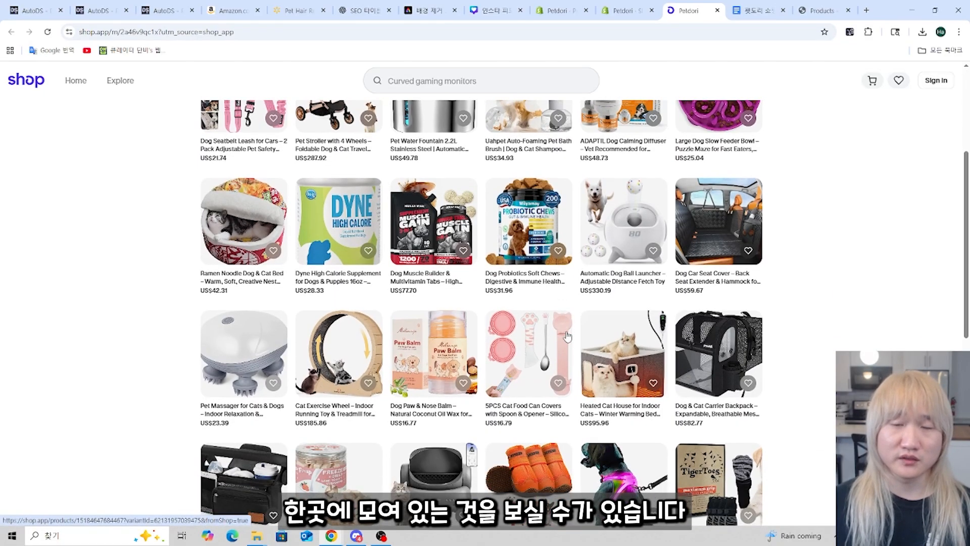
pyautogui.scroll(-2, 568, 336)
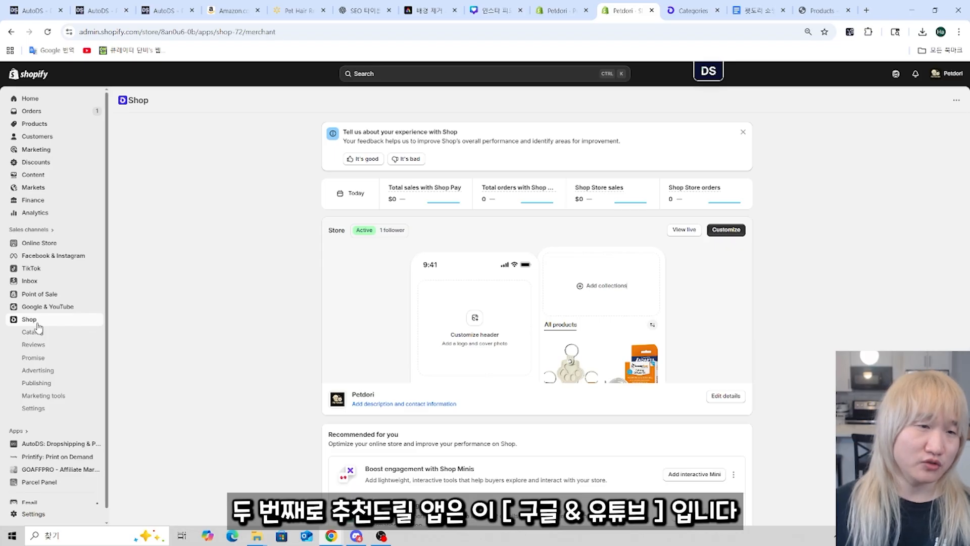
# Step: Open the Google & YouTube sales channel, and browse Google's shopping results for "구글" to see how products are listed
pyautogui.click(48, 307)
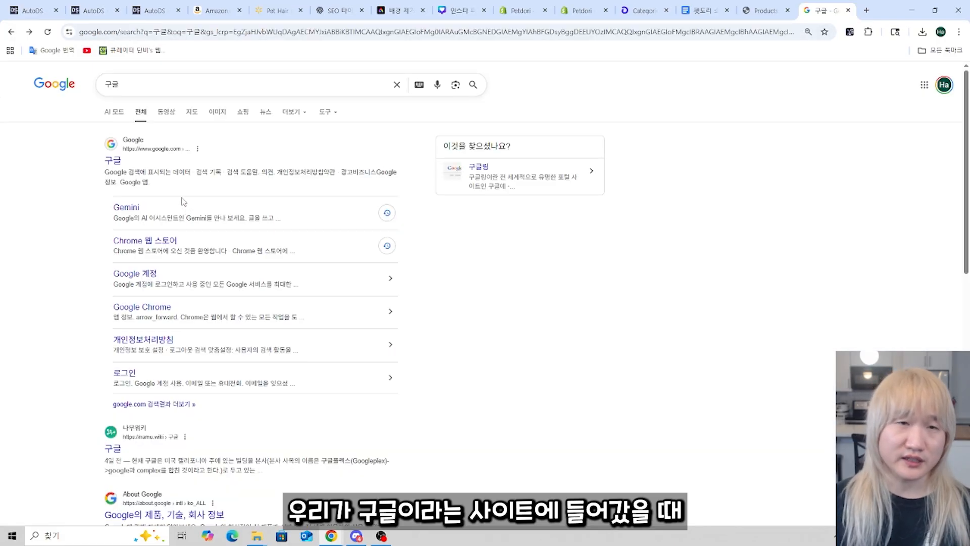
pyautogui.click(244, 115)
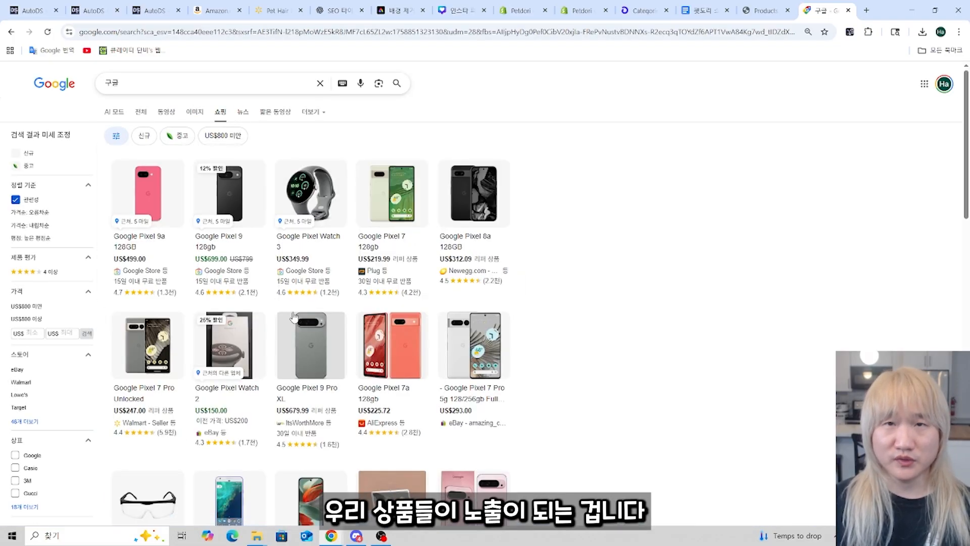
pyautogui.scroll(-10, 591, 411)
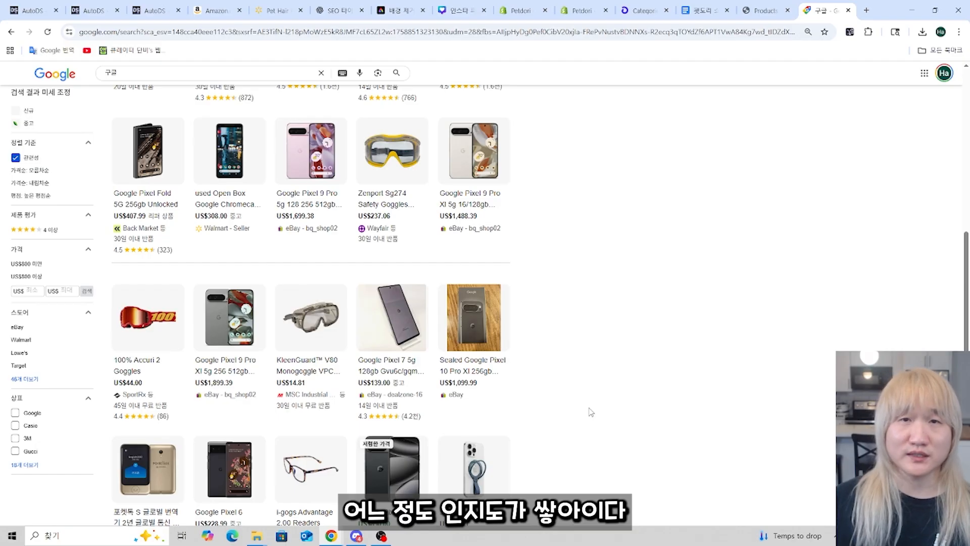
# Step: Look through the Google & YouTube channel overview in Shopify and open the YouTube store setup
pyautogui.scroll(10, 555, 384)
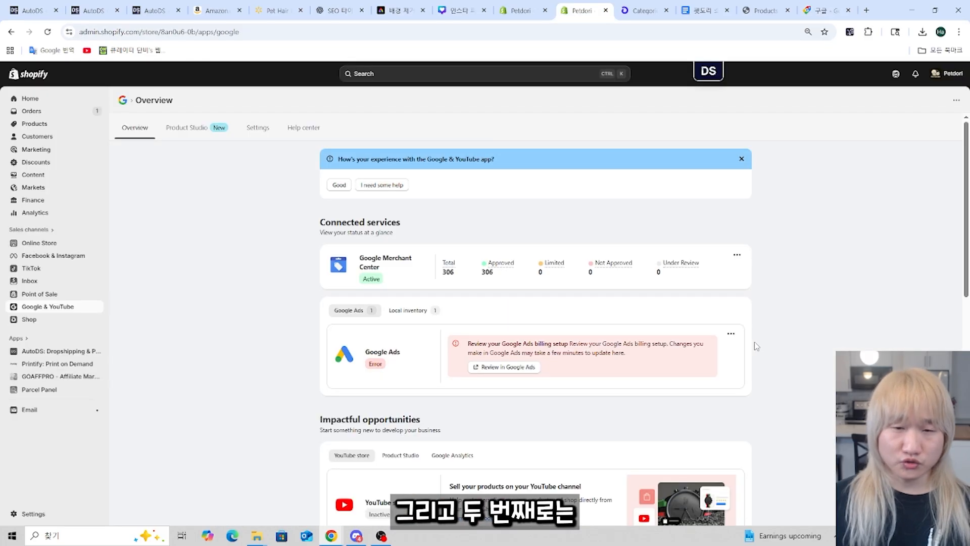
pyautogui.scroll(-4, 753, 342)
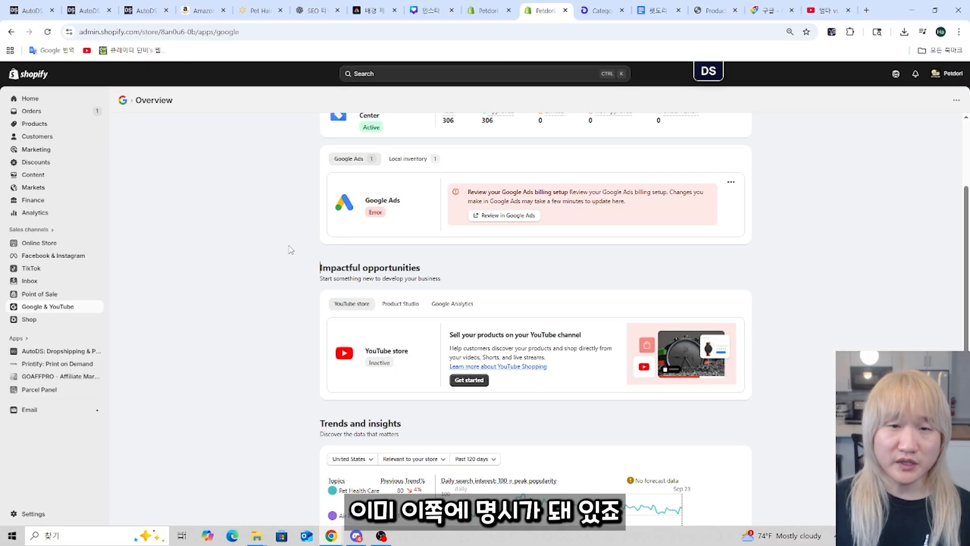
pyautogui.moveTo(303, 260); pyautogui.dragTo(752, 412)
pyautogui.click(675, 412)
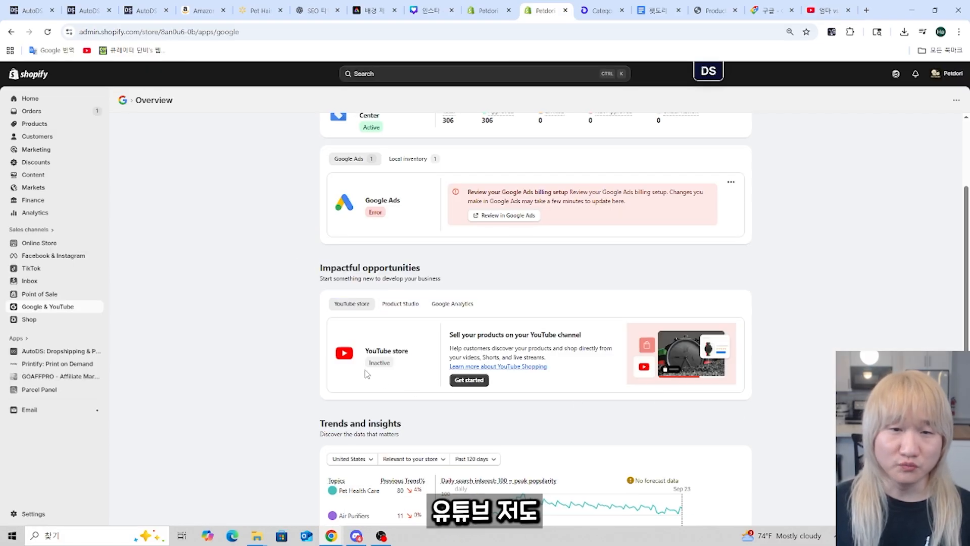
pyautogui.click(477, 385)
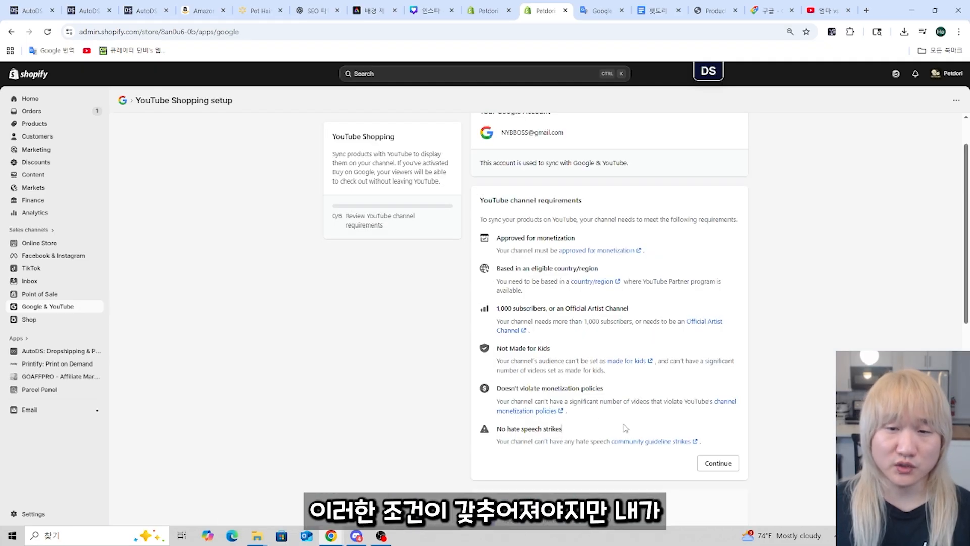
# Step: Read the YouTube channel requirements, and examine the subscriber and monetization conditions in their Korean translation in Google Translate
pyautogui.moveTo(626, 427); pyautogui.dragTo(481, 226)
pyautogui.click(444, 335)
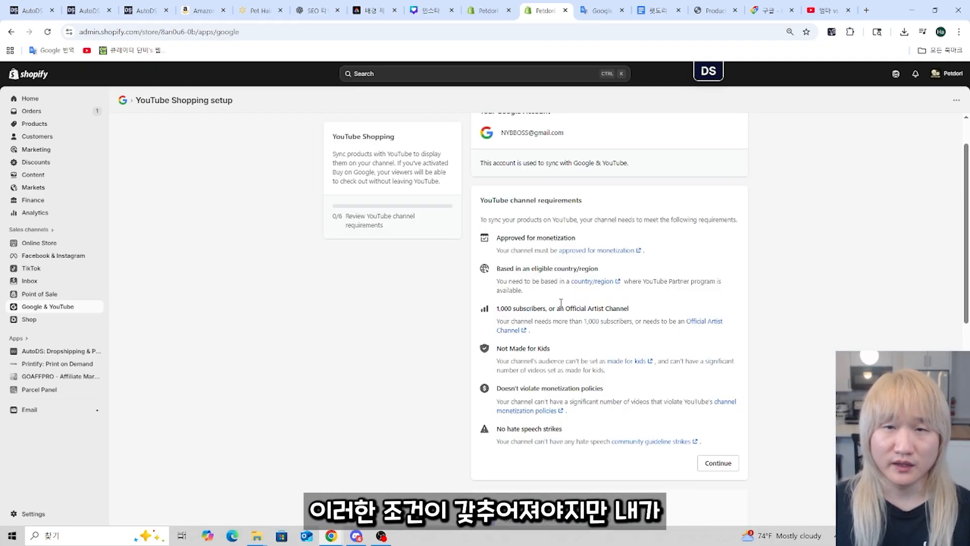
pyautogui.scroll(-1, 613, 336)
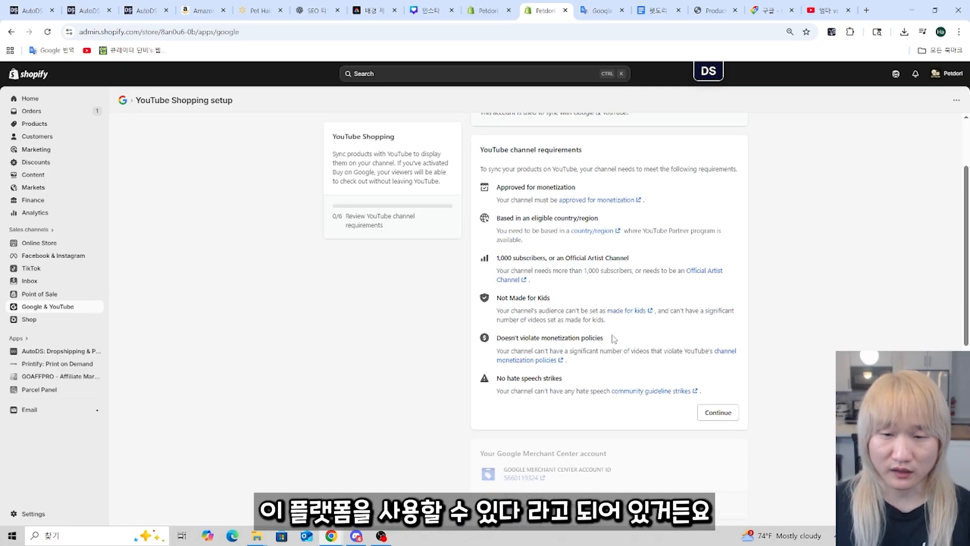
pyautogui.hotkey('ctrl', 'Tab')
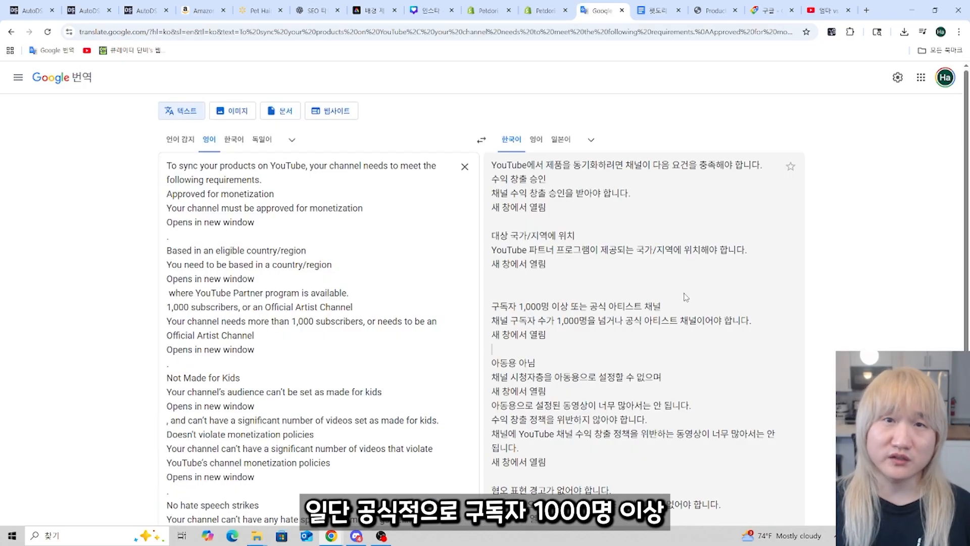
pyautogui.moveTo(491, 306); pyautogui.dragTo(643, 307)
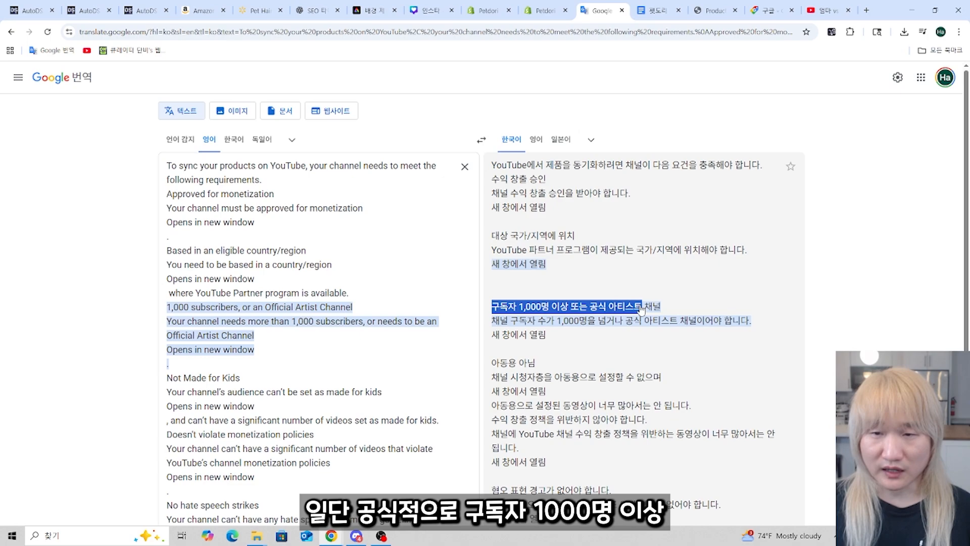
pyautogui.moveTo(491, 193); pyautogui.dragTo(638, 196)
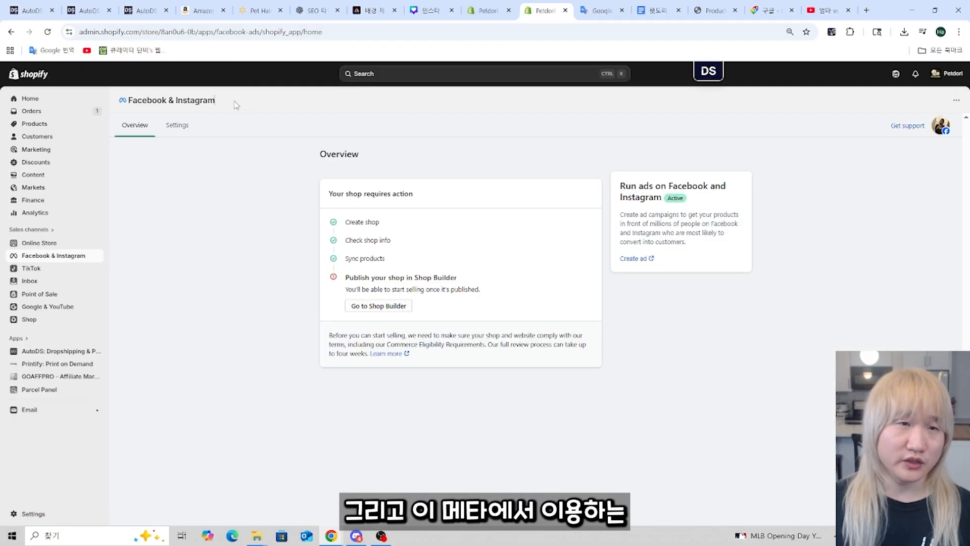
# Step: Review the Facebook & Instagram sales channel in Shopify, and view the Petdori.com post composer in Meta Business Suite before closing it
pyautogui.moveTo(236, 103); pyautogui.dragTo(124, 112)
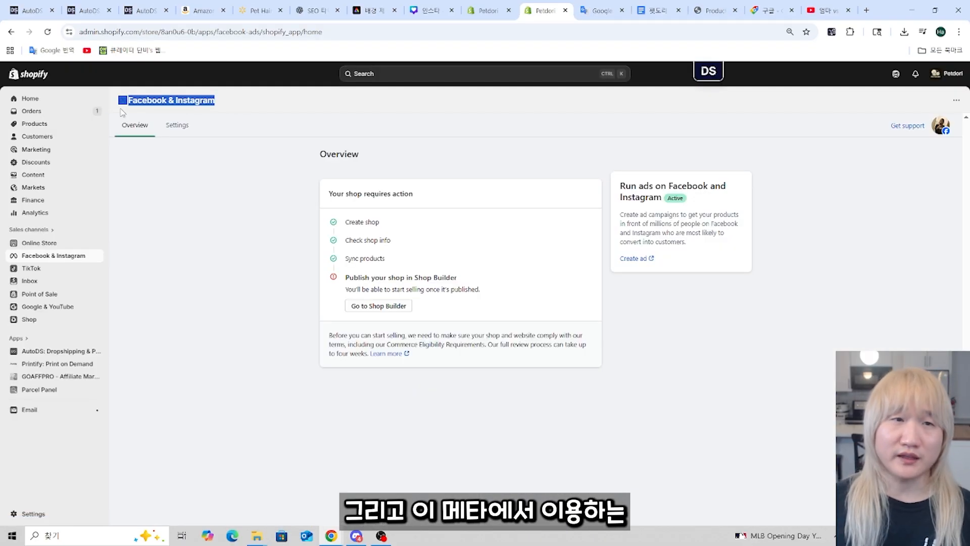
pyautogui.click(230, 105)
pyautogui.moveTo(230, 105); pyautogui.dragTo(132, 108)
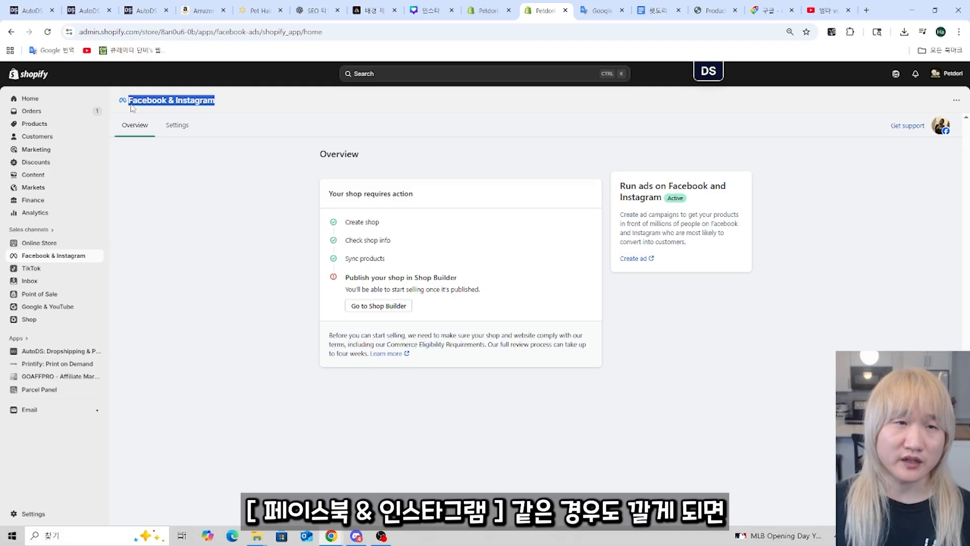
pyautogui.click(358, 305)
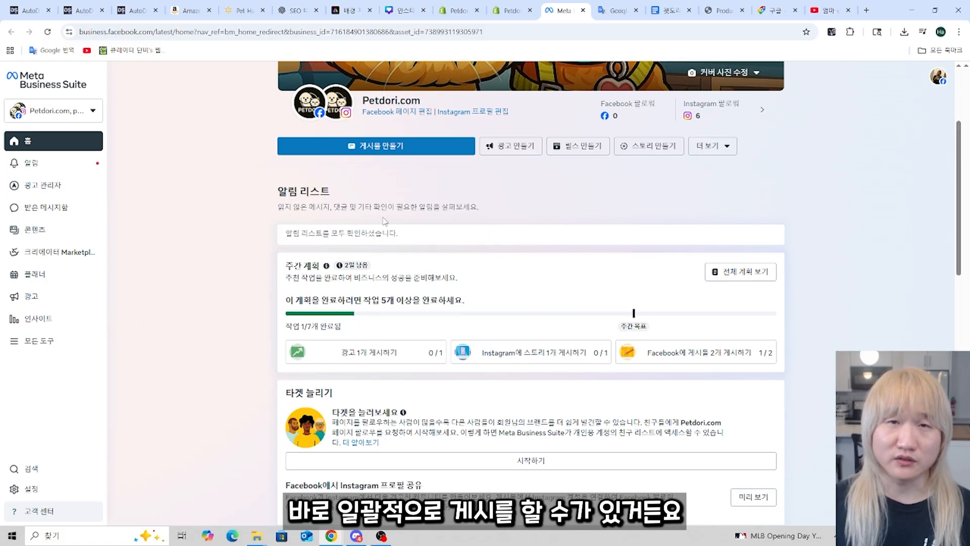
pyautogui.click(354, 146)
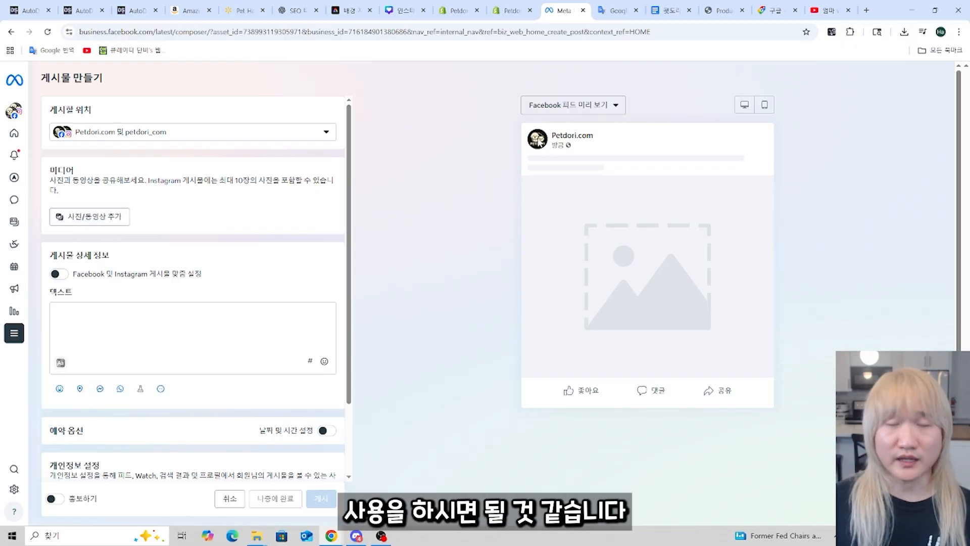
pyautogui.click(583, 10)
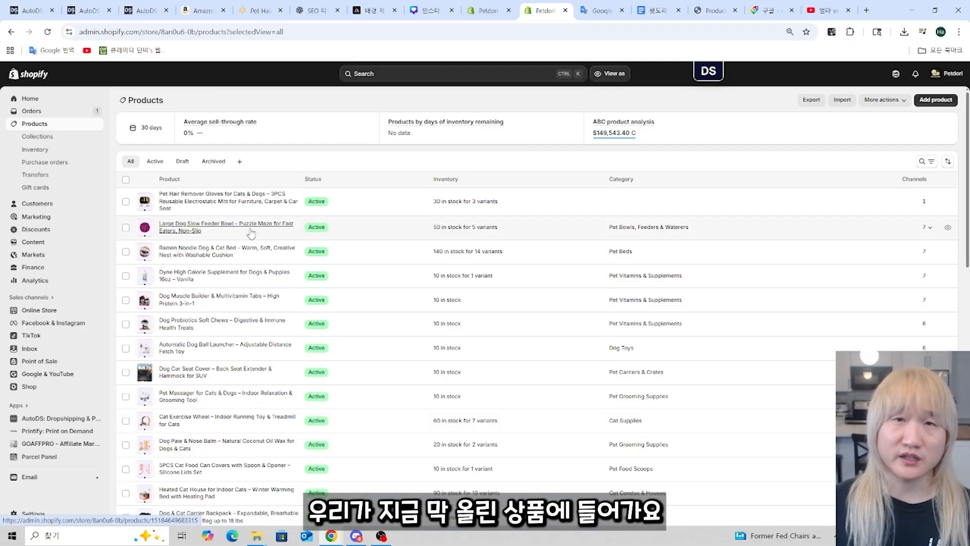
# Step: Open the Pet Hair Remover Gloves product in Shopify and include it in the Online Store, Shop and Google & YouTube sales channels
pyautogui.click(228, 207)
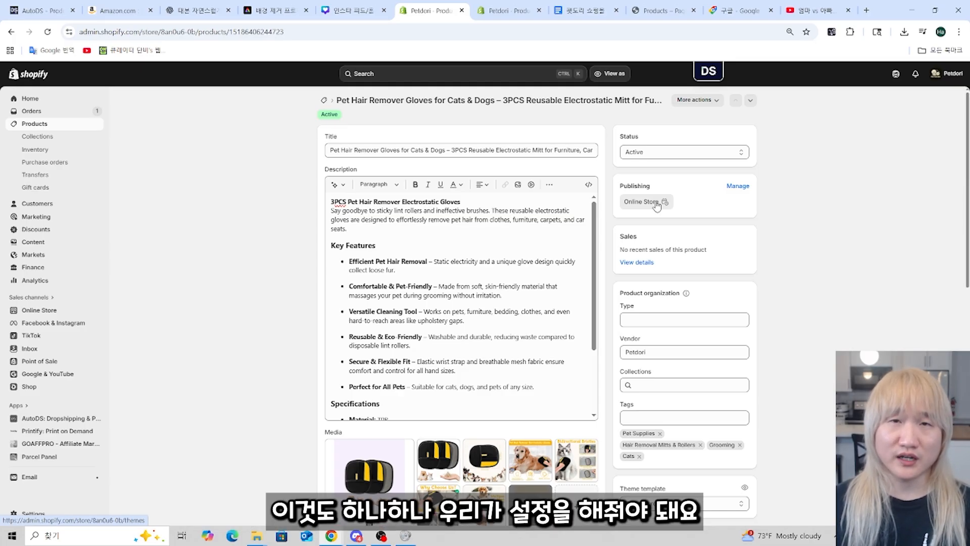
pyautogui.click(656, 205)
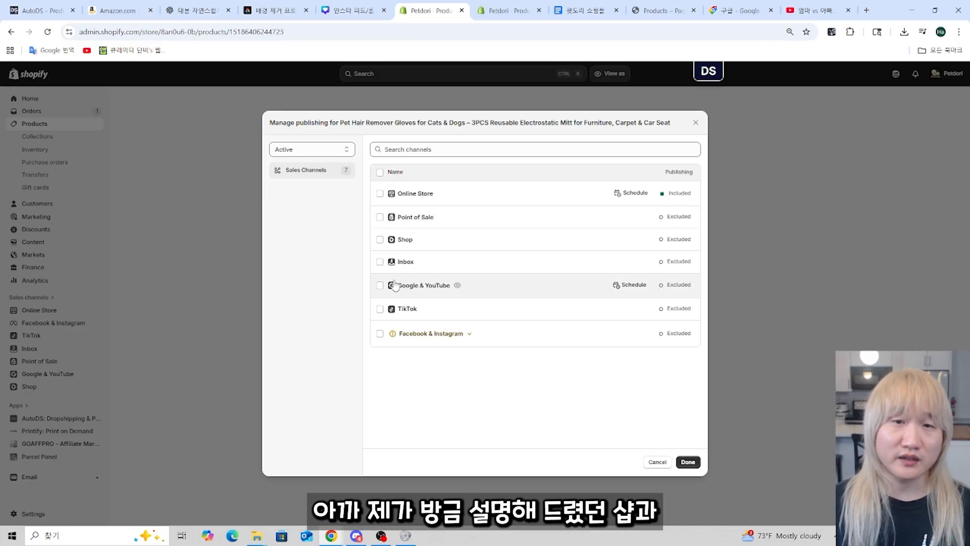
pyautogui.click(380, 239)
pyautogui.click(380, 285)
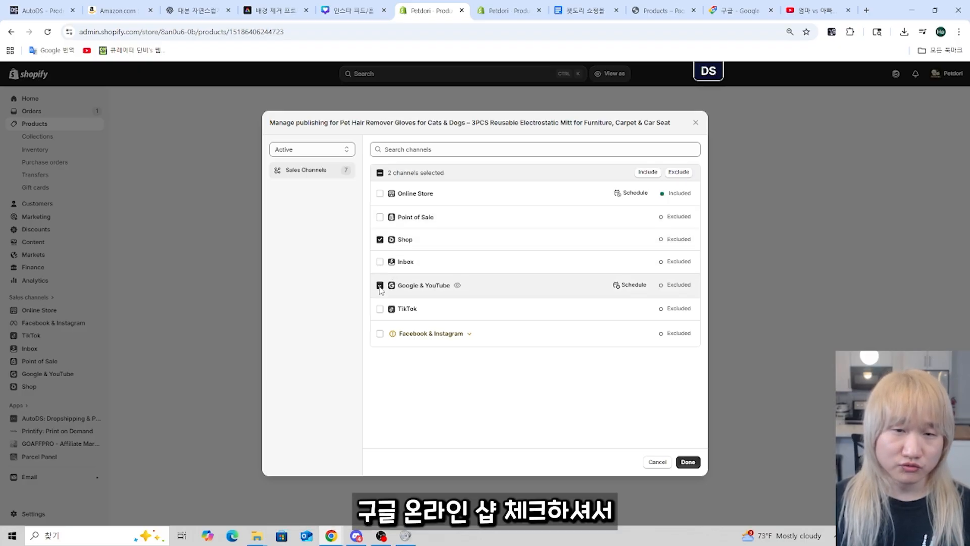
pyautogui.click(380, 193)
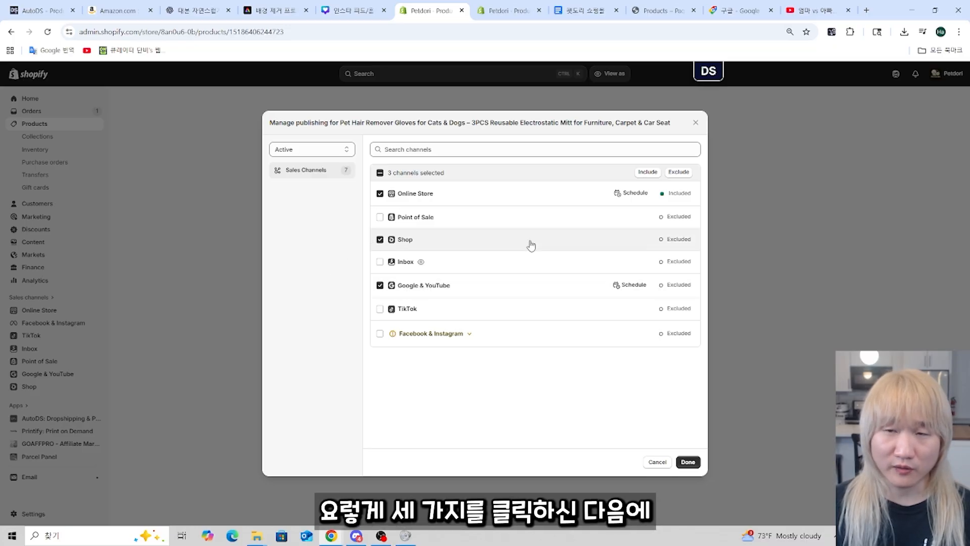
pyautogui.click(648, 172)
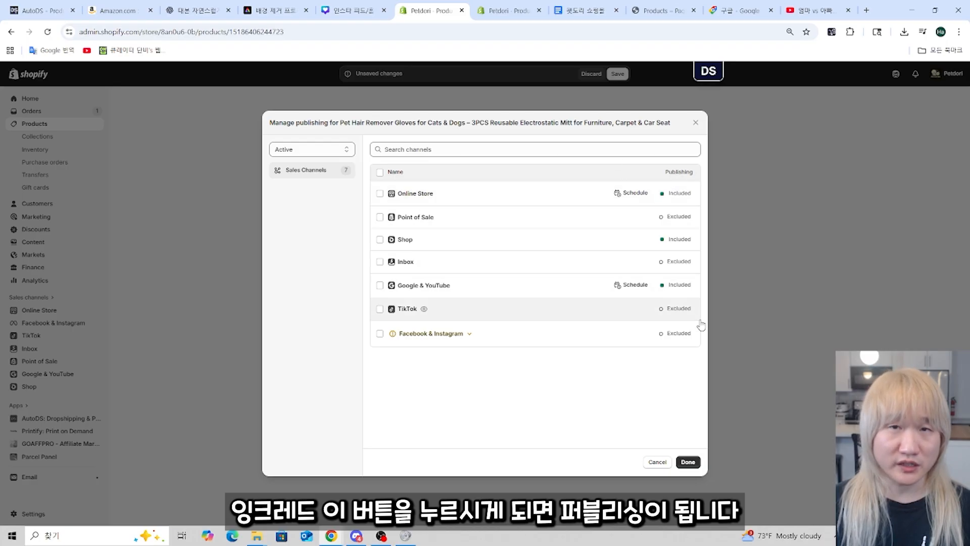
pyautogui.click(690, 460)
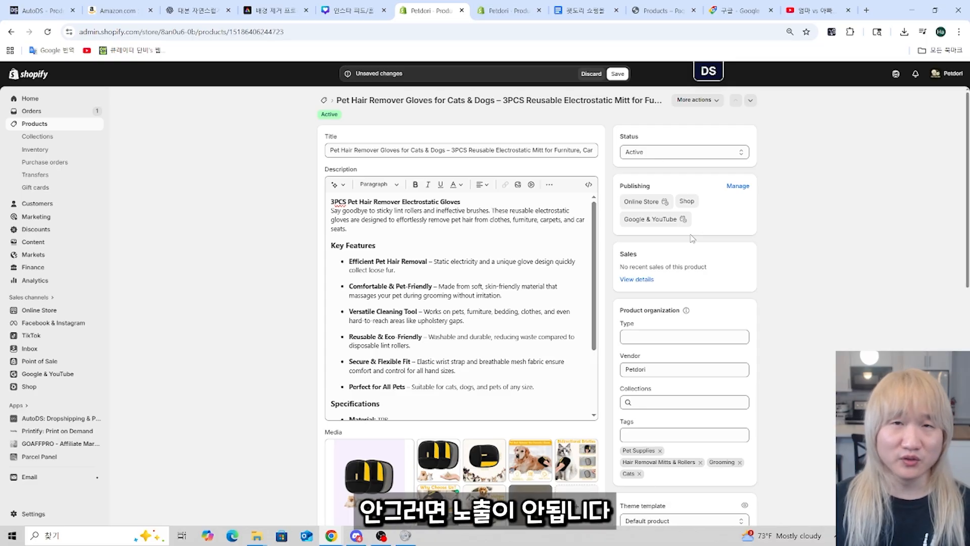
# Step: Add the product to the Cat _ Health & Hygiene and Dog _ Health & Hygiene collections
pyautogui.scroll(-2, 692, 239)
pyautogui.moveTo(620, 293); pyautogui.dragTo(669, 299)
pyautogui.click(670, 299)
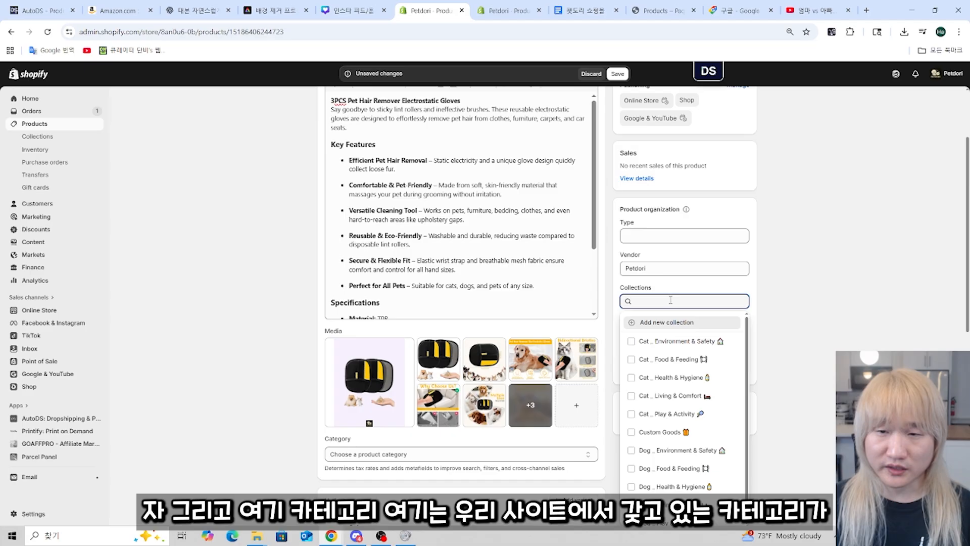
pyautogui.scroll(-1, 716, 353)
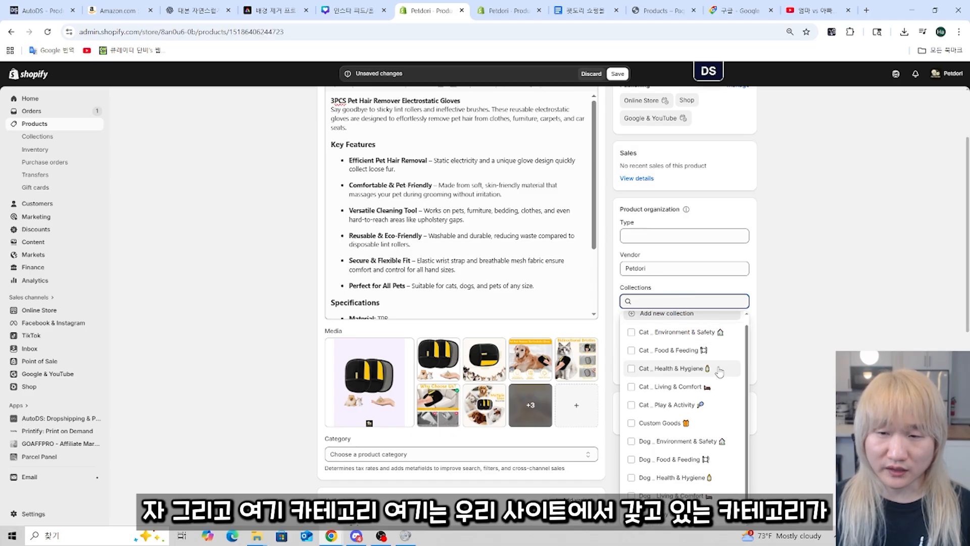
pyautogui.click(661, 299)
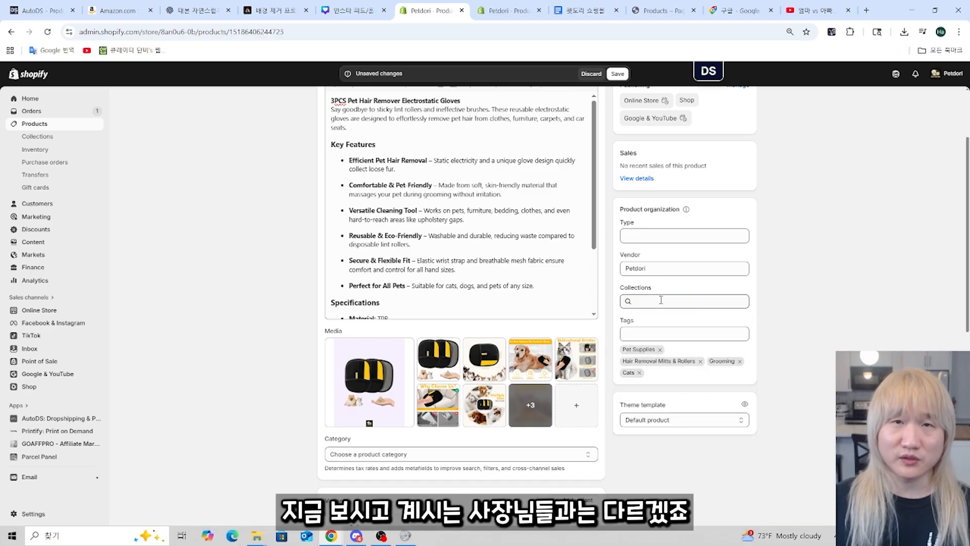
pyautogui.click(661, 299)
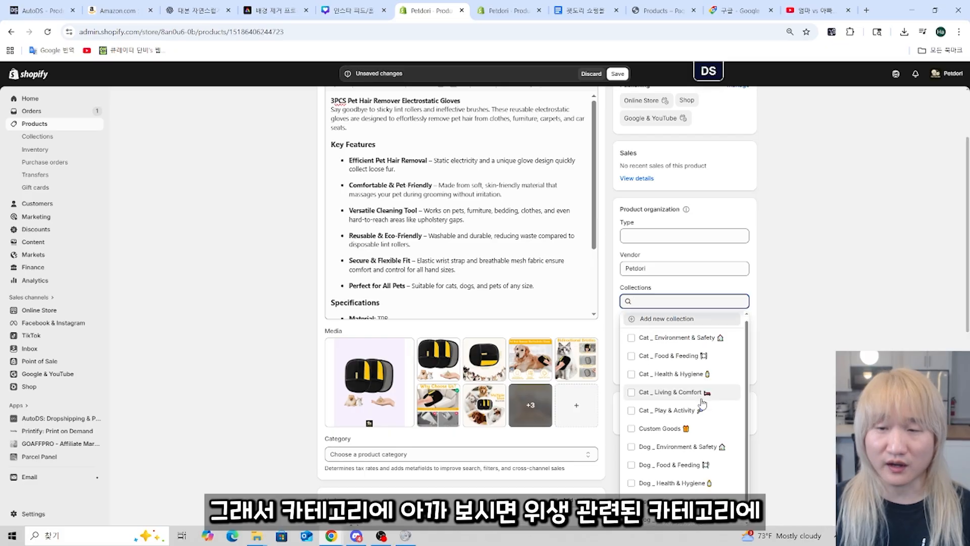
pyautogui.scroll(-1, 632, 379)
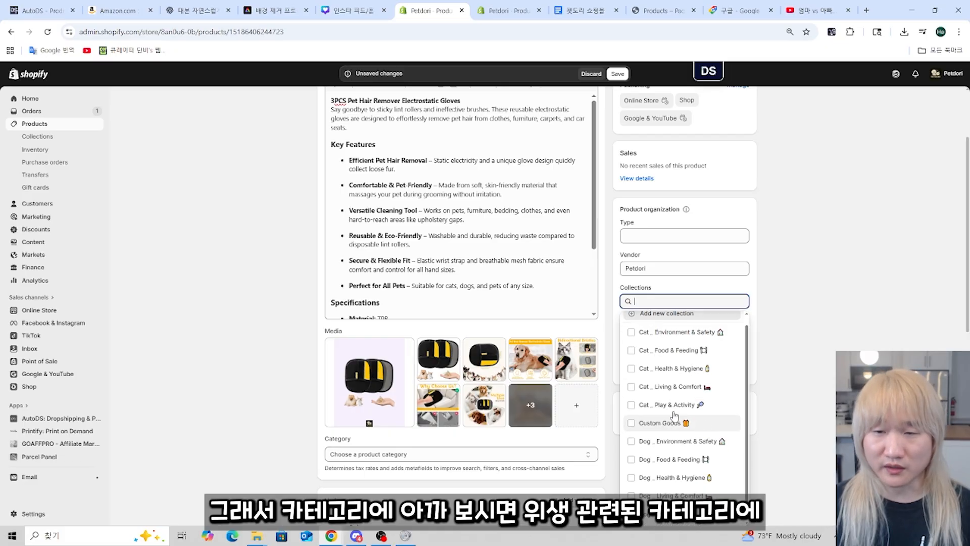
pyautogui.click(631, 369)
pyautogui.click(632, 486)
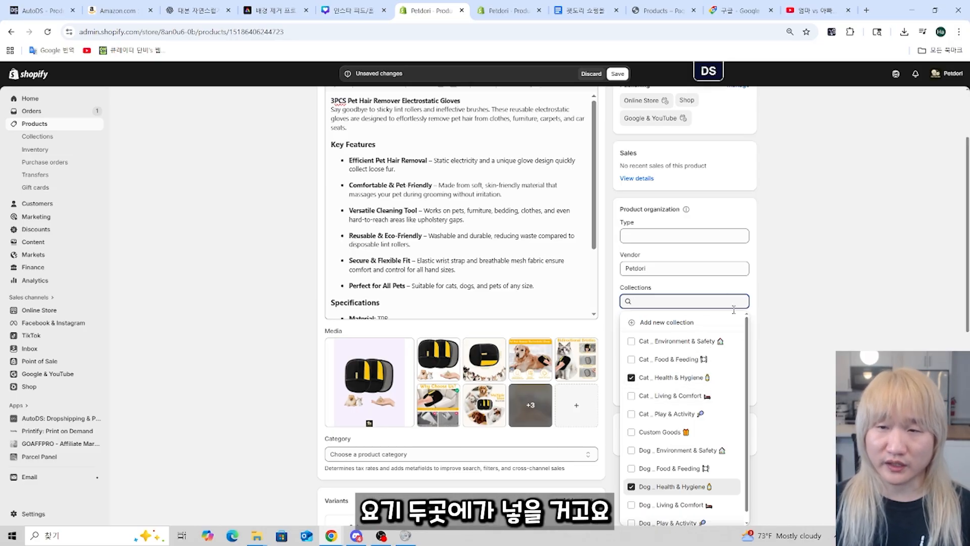
pyautogui.scroll(-4, 733, 445)
pyautogui.click(750, 341)
pyautogui.scroll(1, 823, 271)
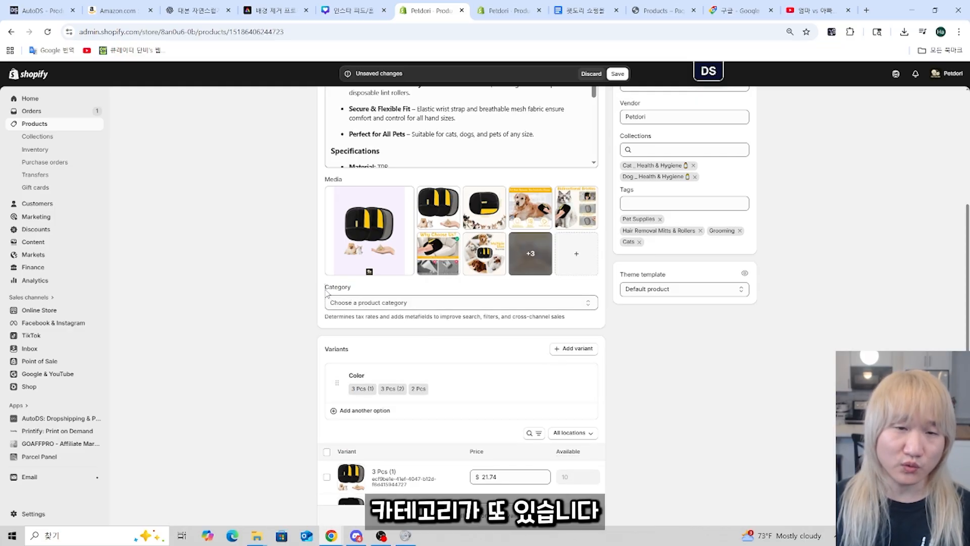
# Step: Check the category path of the source listing on Amazon as a reference for the Shopify product category
pyautogui.doubleClick(353, 291)
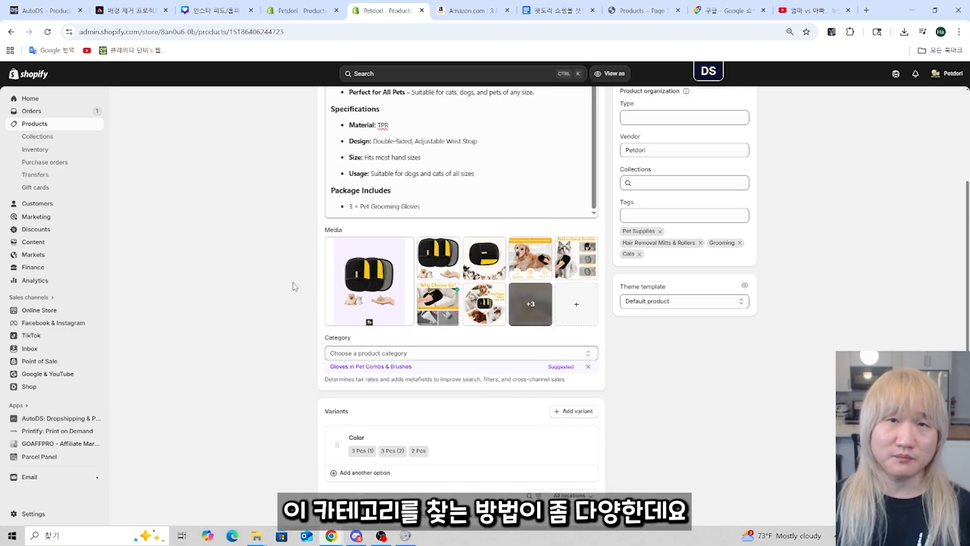
pyautogui.scroll(-2, 294, 286)
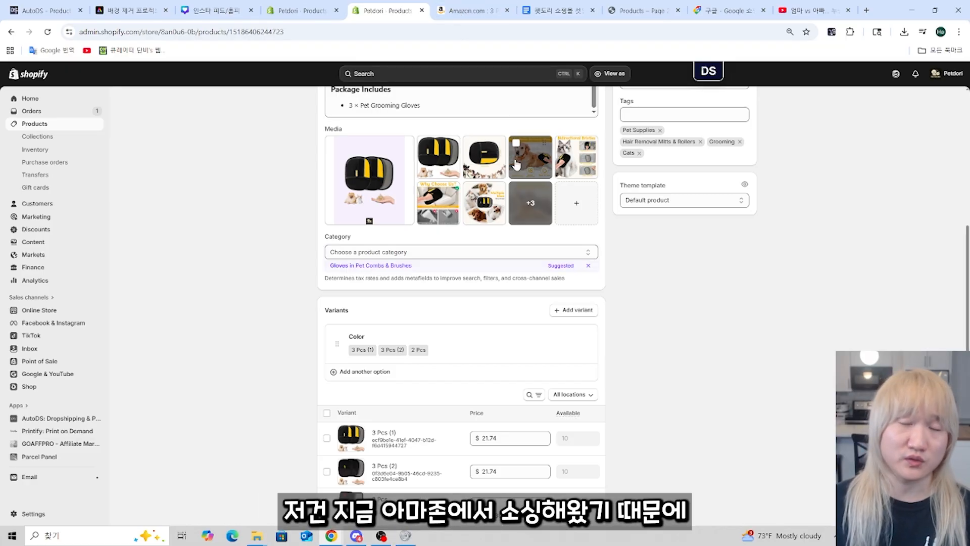
pyautogui.click(473, 10)
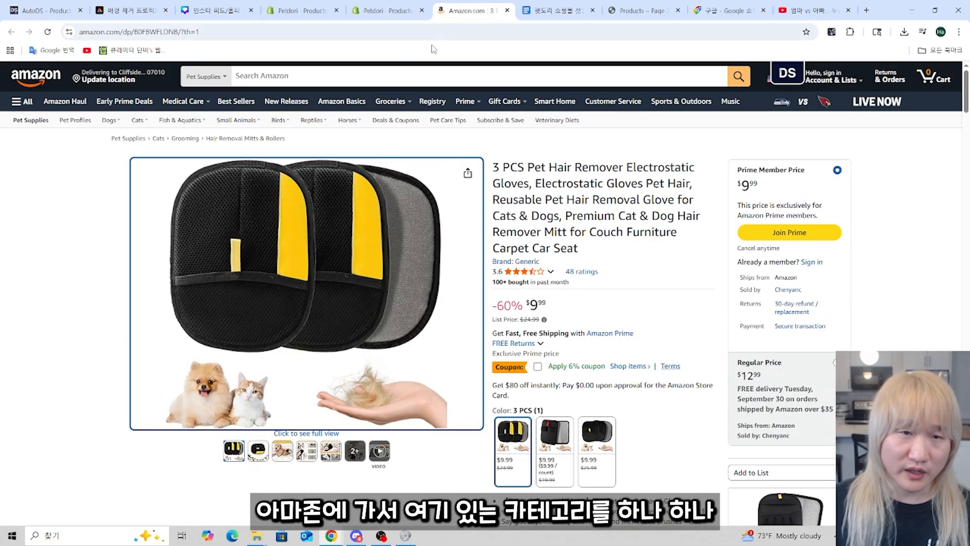
pyautogui.moveTo(326, 138); pyautogui.dragTo(207, 149)
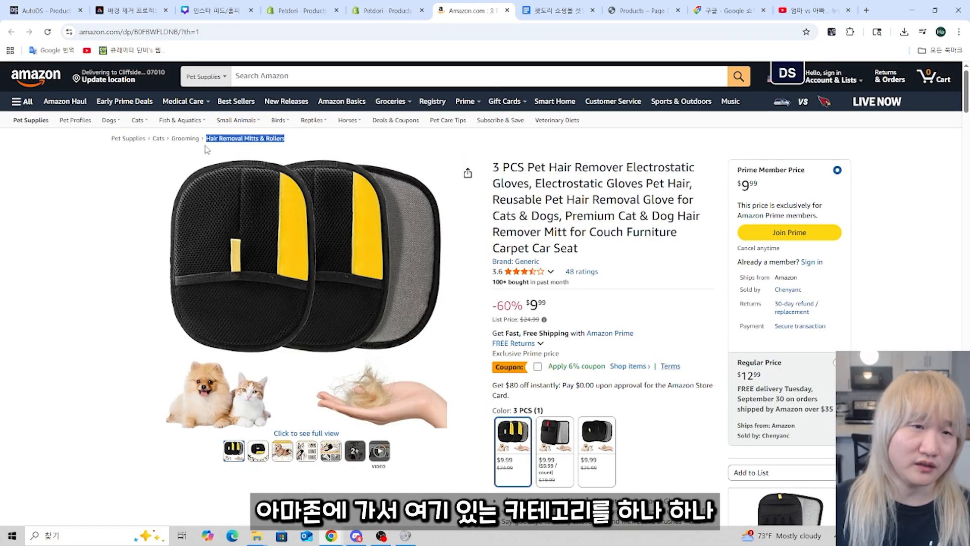
pyautogui.click(387, 10)
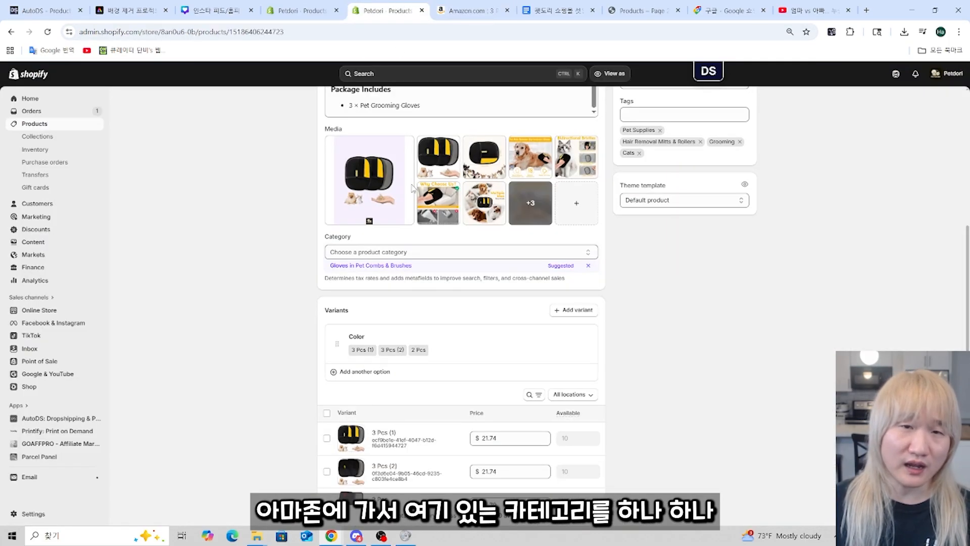
# Step: Set the product category to the suggested Gloves in Pet Combs & Brushes
pyautogui.click(408, 252)
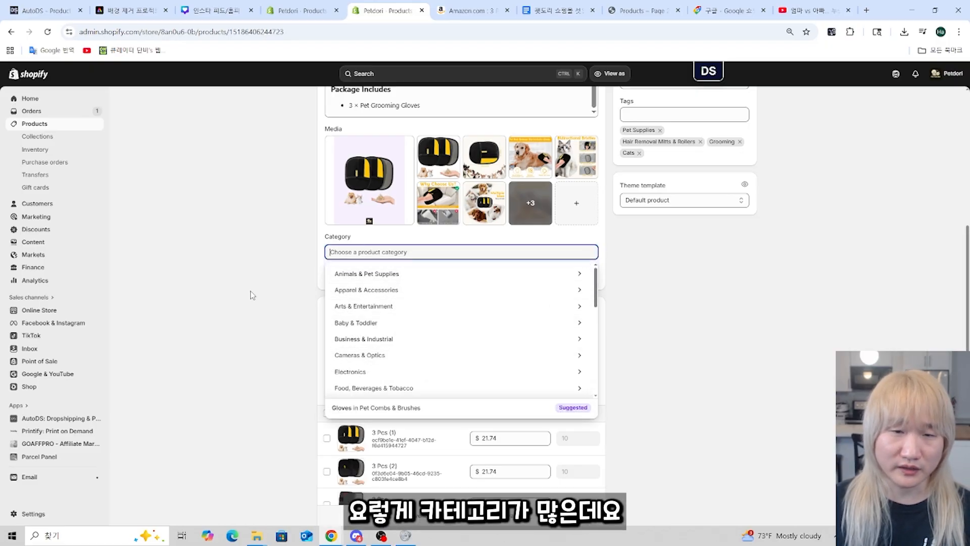
pyautogui.click(223, 268)
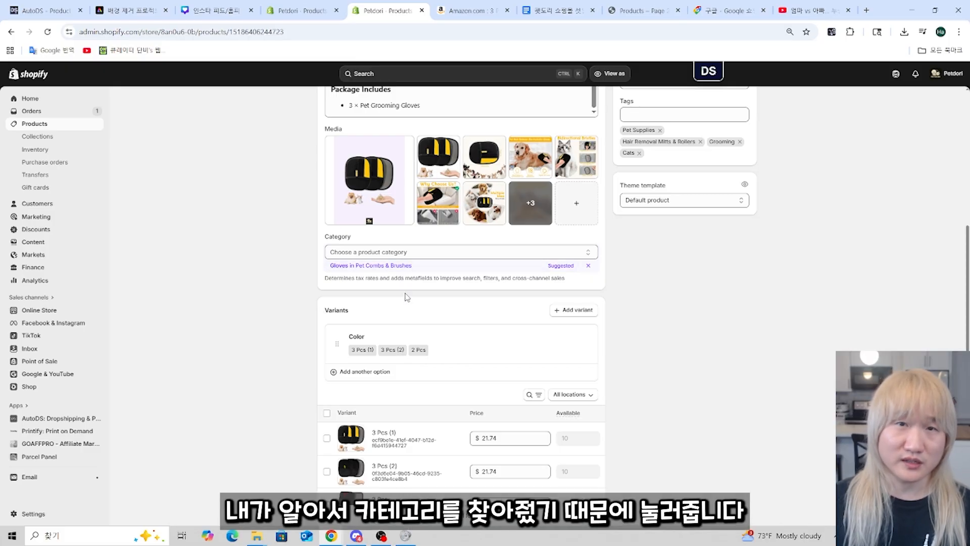
pyautogui.click(374, 266)
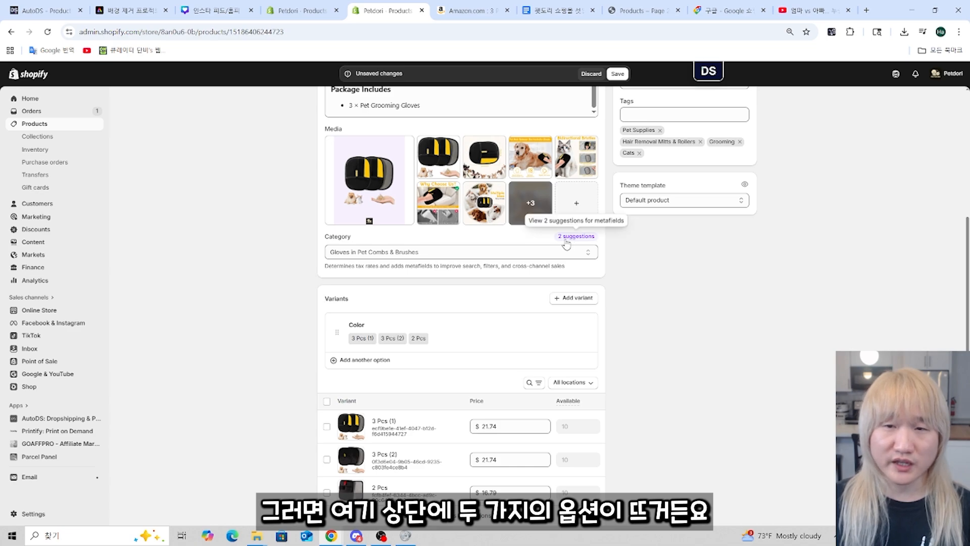
# Step: Accept the suggested category metafields, setting the product's animal type to Dogs and Cats
pyautogui.scroll(-1, 675, 281)
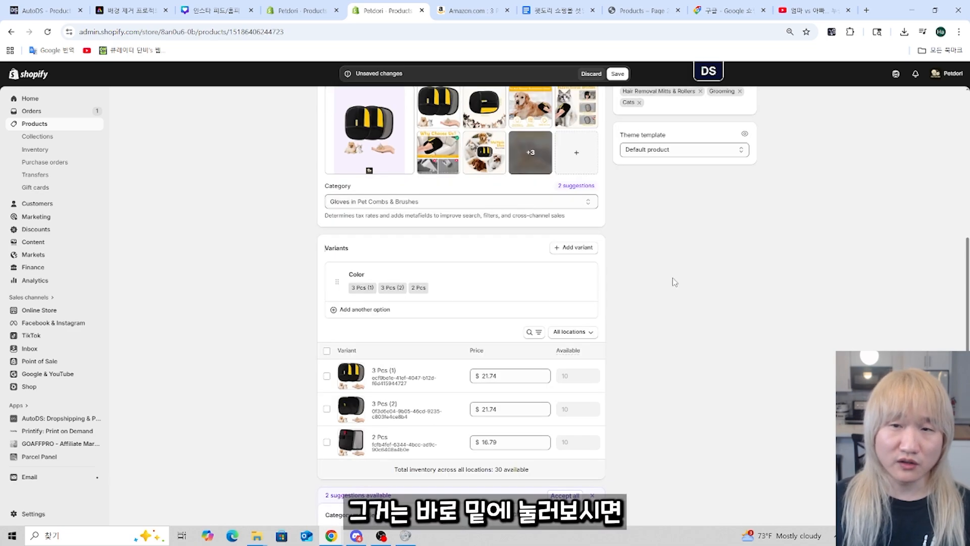
pyautogui.click(587, 187)
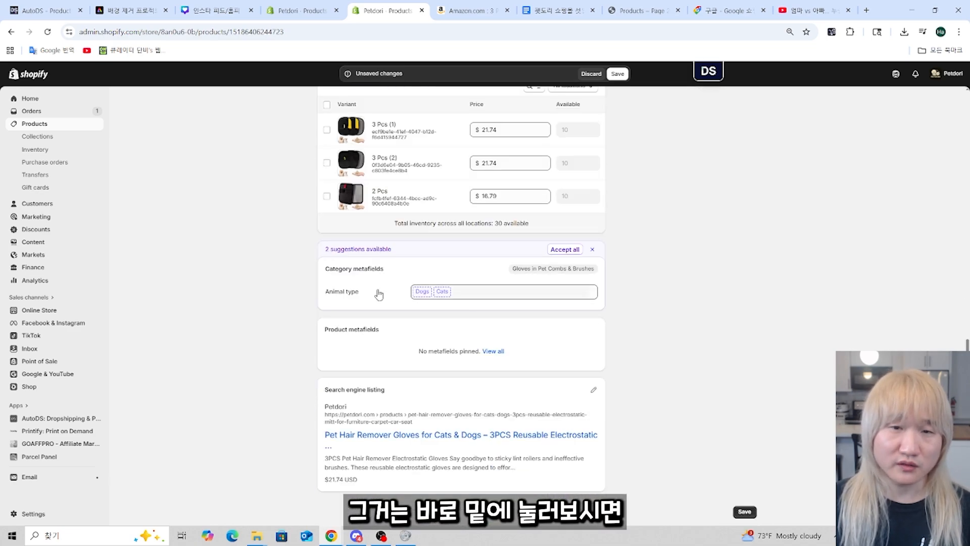
pyautogui.moveTo(385, 268); pyautogui.dragTo(326, 270)
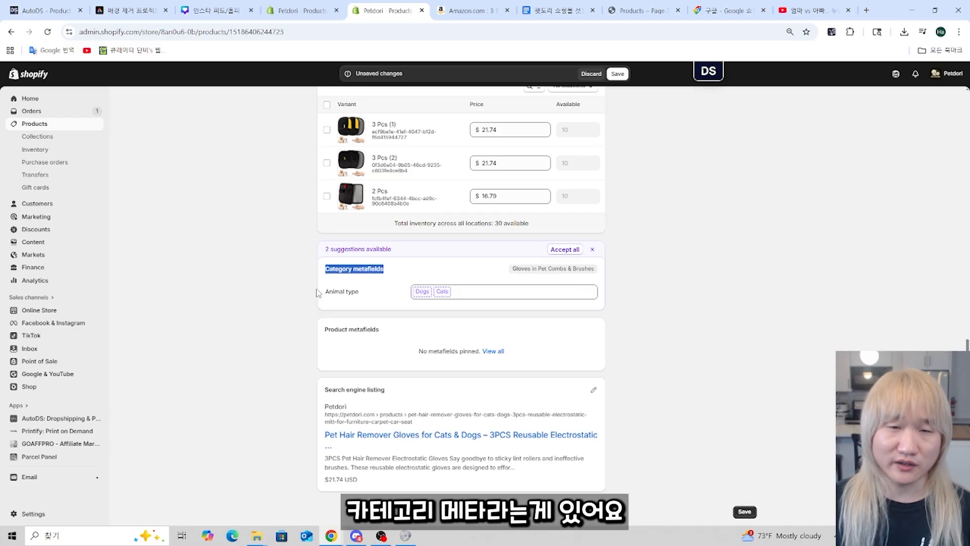
pyautogui.click(352, 285)
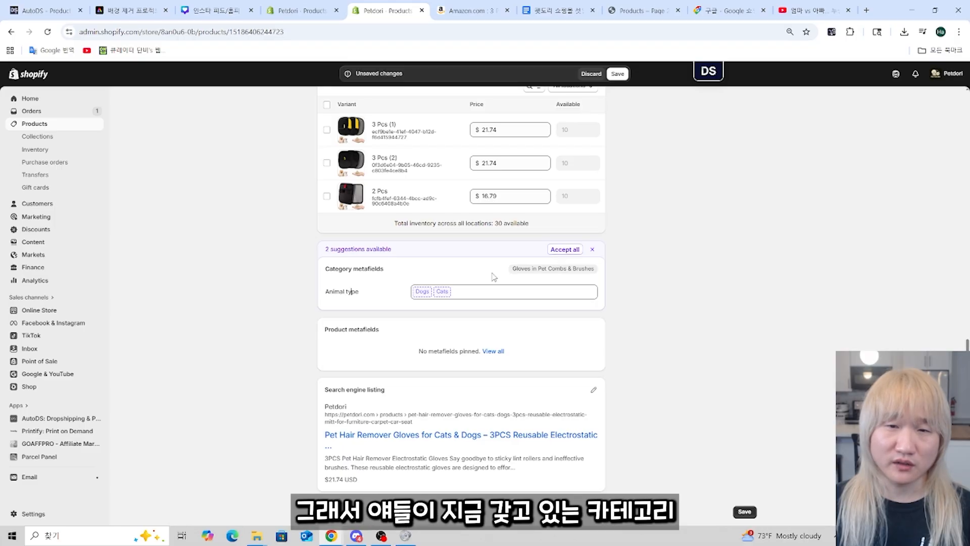
pyautogui.moveTo(383, 272); pyautogui.dragTo(326, 275)
pyautogui.click(373, 273)
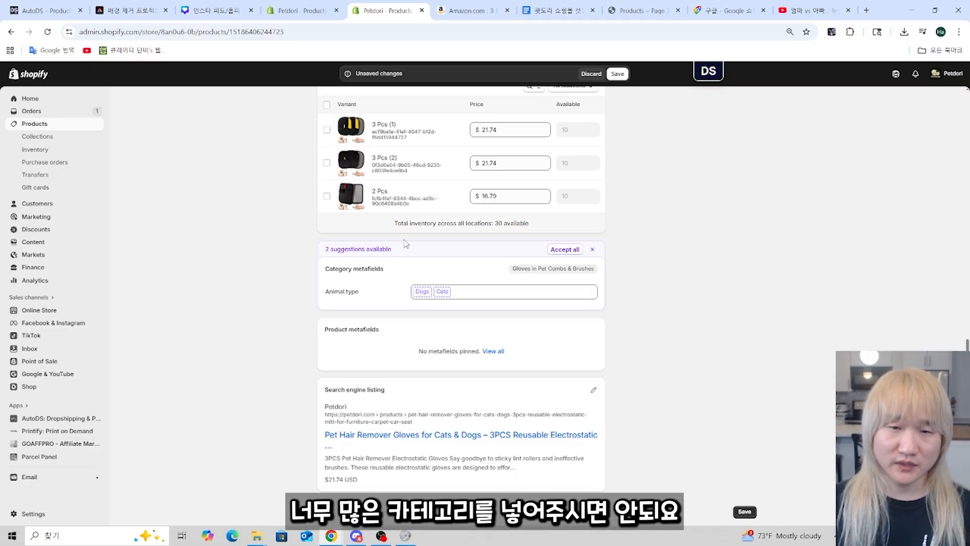
pyautogui.click(556, 250)
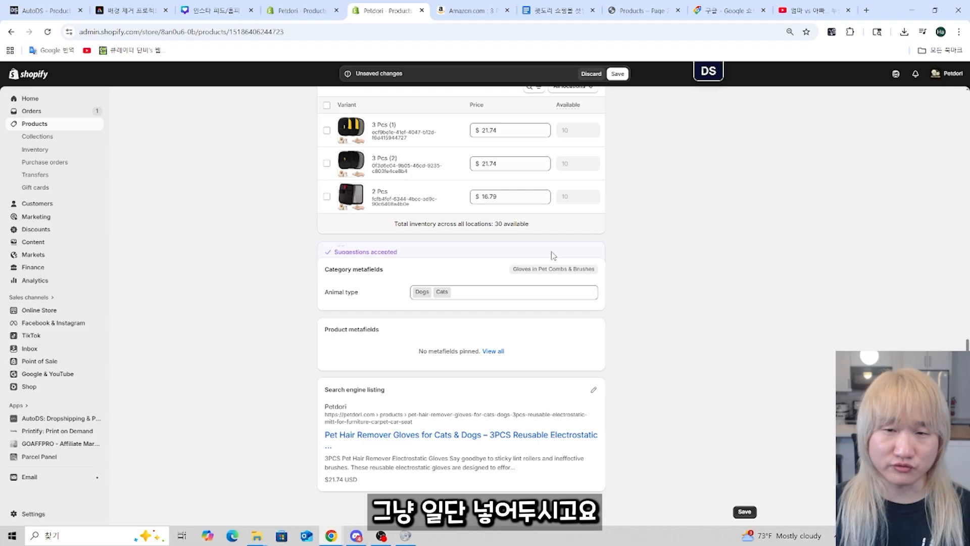
# Step: Open the product's search engine listing for editing, showing its page title, meta description and URL handle
pyautogui.click(595, 390)
pyautogui.scroll(-4, 658, 384)
pyautogui.moveTo(332, 226); pyautogui.dragTo(388, 226)
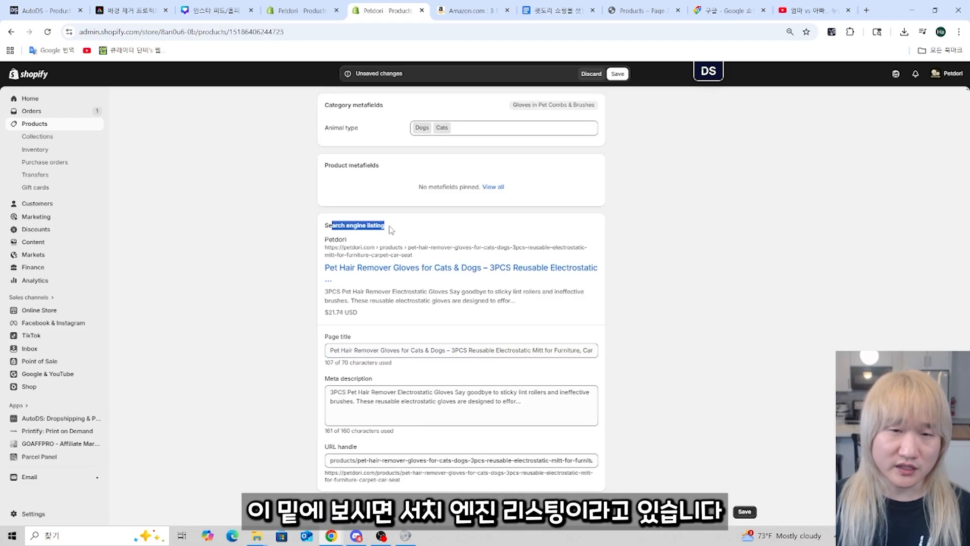
pyautogui.click(394, 228)
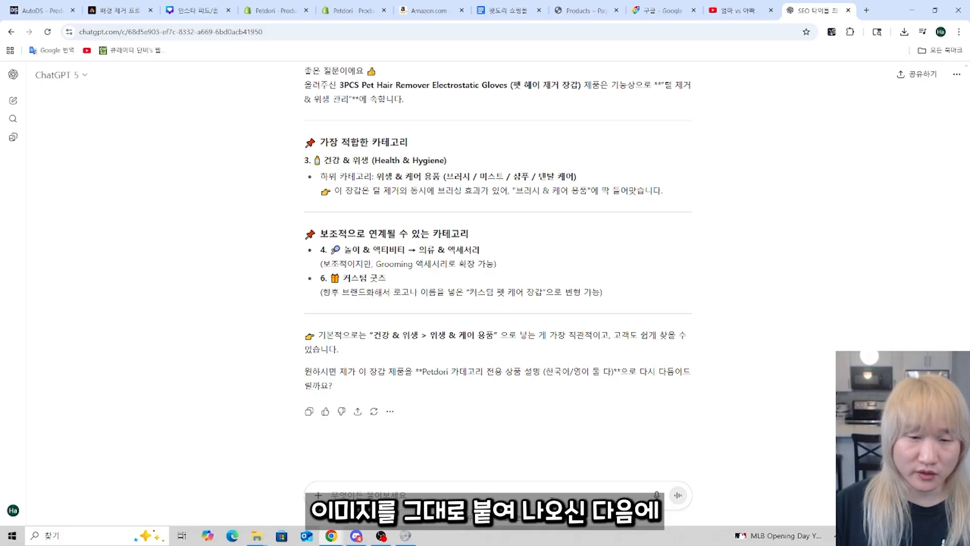
# Step: Give ChatGPT the screenshot of the search engine listing with the request "구글 메타 SEO 최적화 해줘"
pyautogui.hotkey('ctrl', 'v')
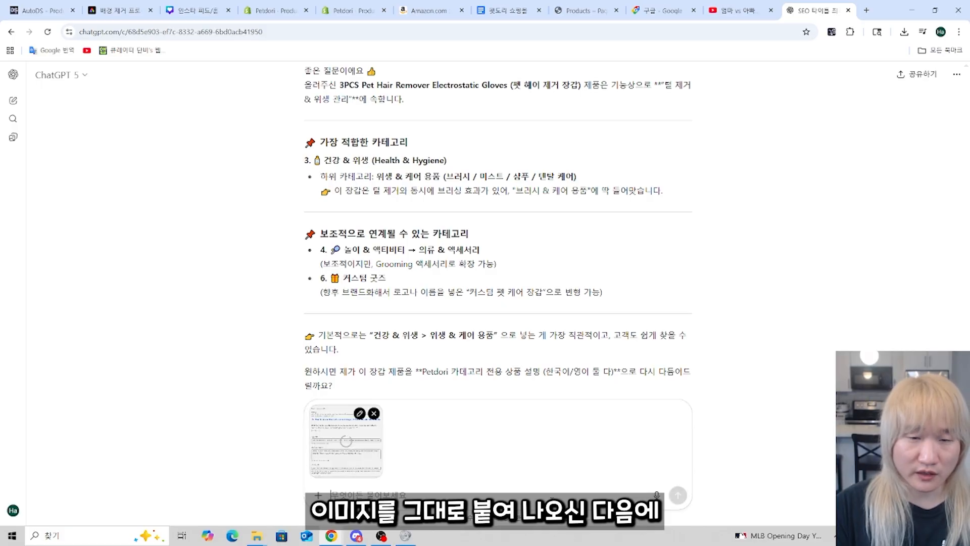
pyautogui.write('구글 메타 S')
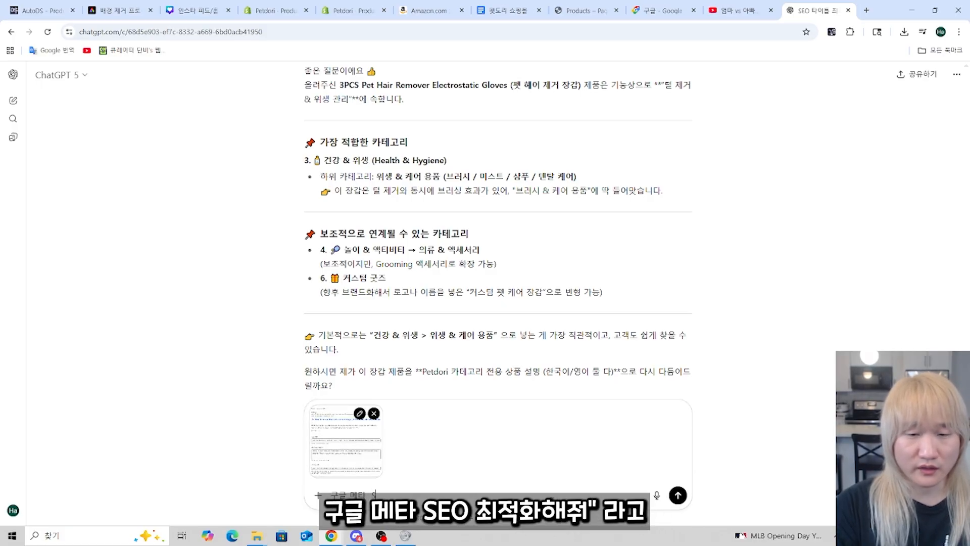
pyautogui.write('EO 최적화 해줘')
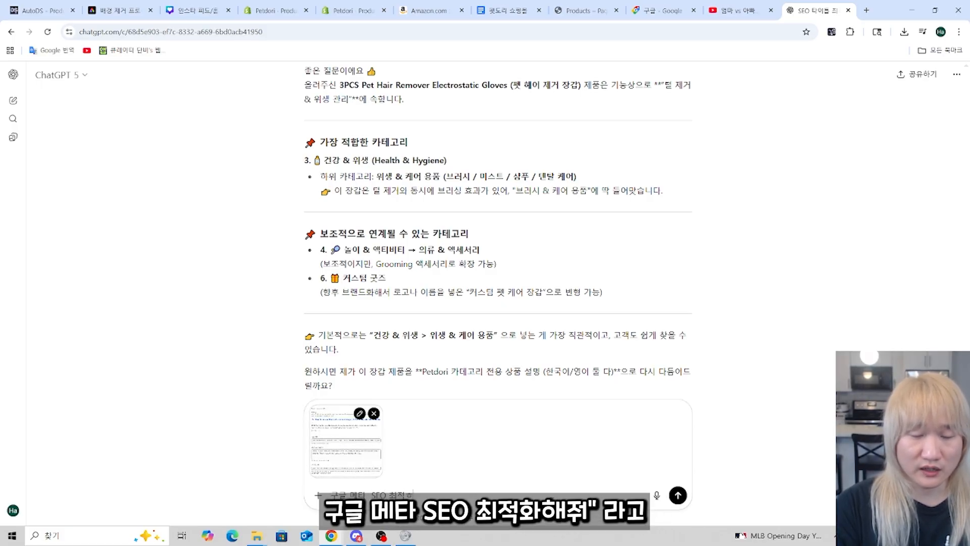
pyautogui.press('Return')
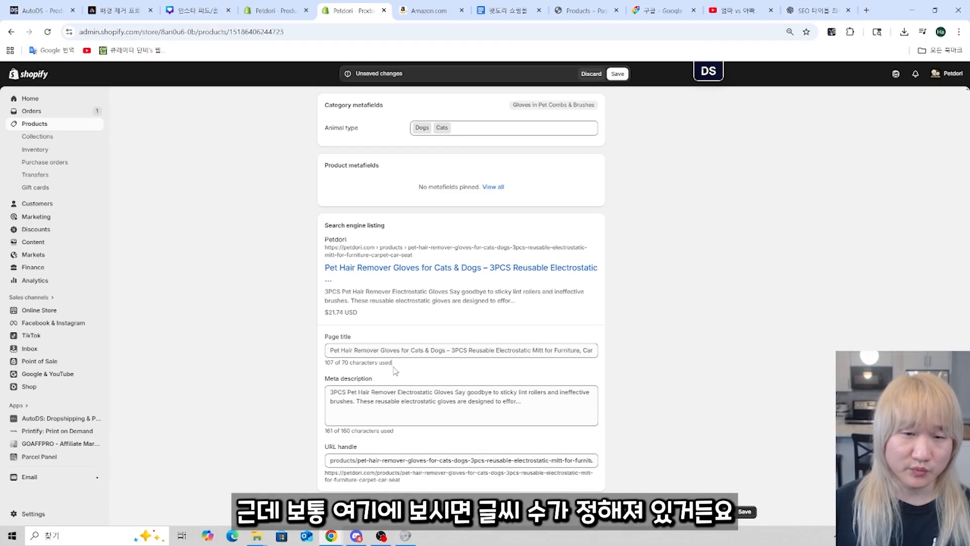
# Step: Check the character limits of the page title and meta description and the URL handle in the Shopify search engine listing
pyautogui.moveTo(393, 363)
pyautogui.mouseDown()
pyautogui.moveTo(324, 363)
pyautogui.moveTo(391, 363)
pyautogui.mouseUp()
pyautogui.click(394, 437)
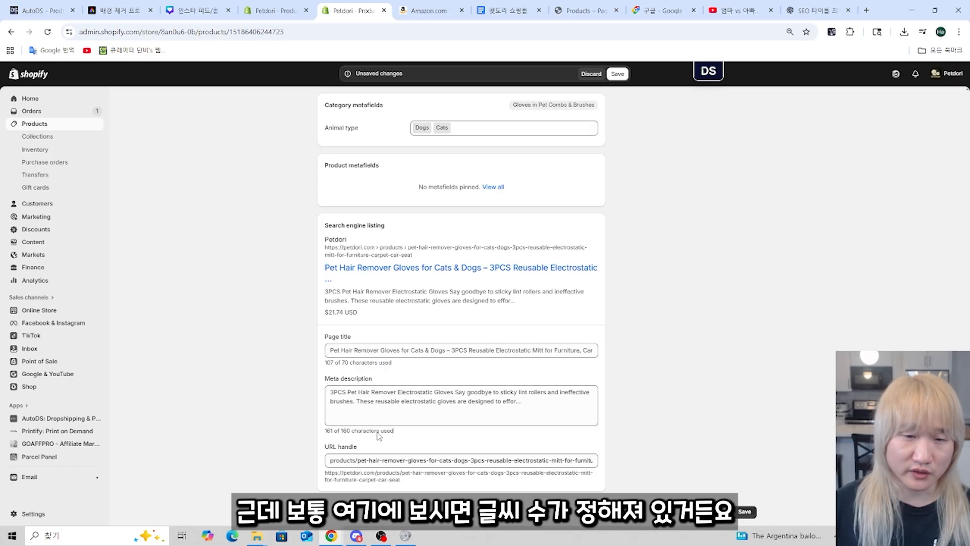
pyautogui.moveTo(326, 364); pyautogui.dragTo(399, 375)
pyautogui.click(402, 372)
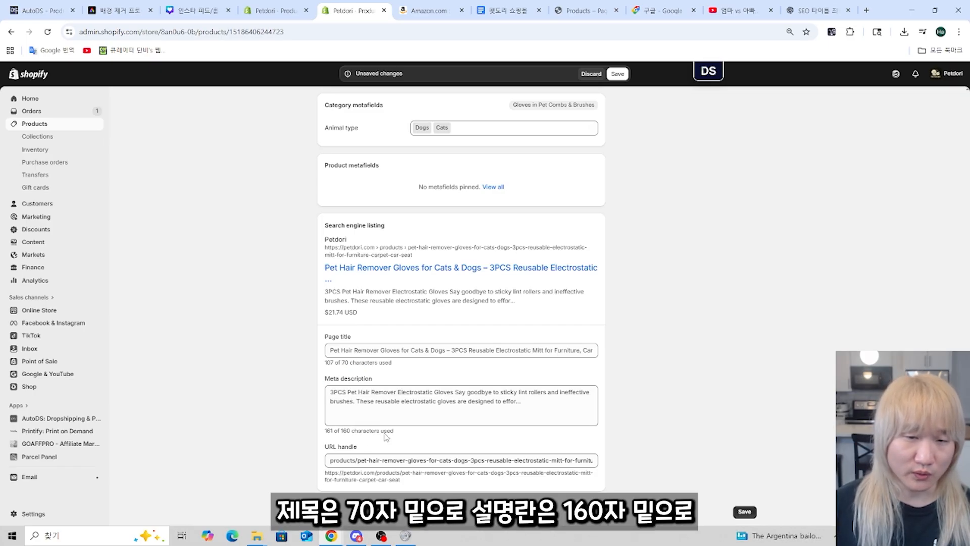
pyautogui.moveTo(393, 432); pyautogui.dragTo(375, 446)
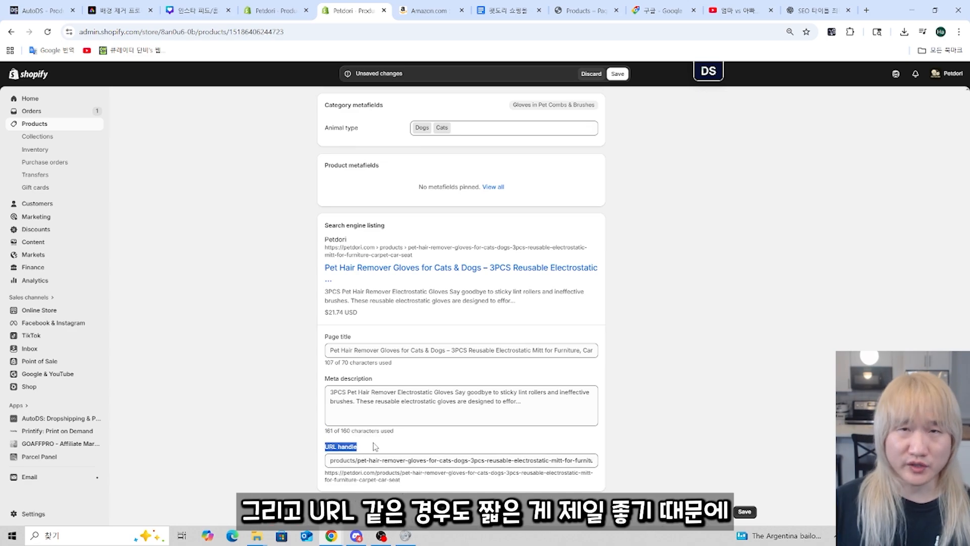
# Step: Review ChatGPT's suggested listing texts and send the follow-up request "타이틀 65자, 설명 150자, URL를 만들어줘"
pyautogui.click(815, 10)
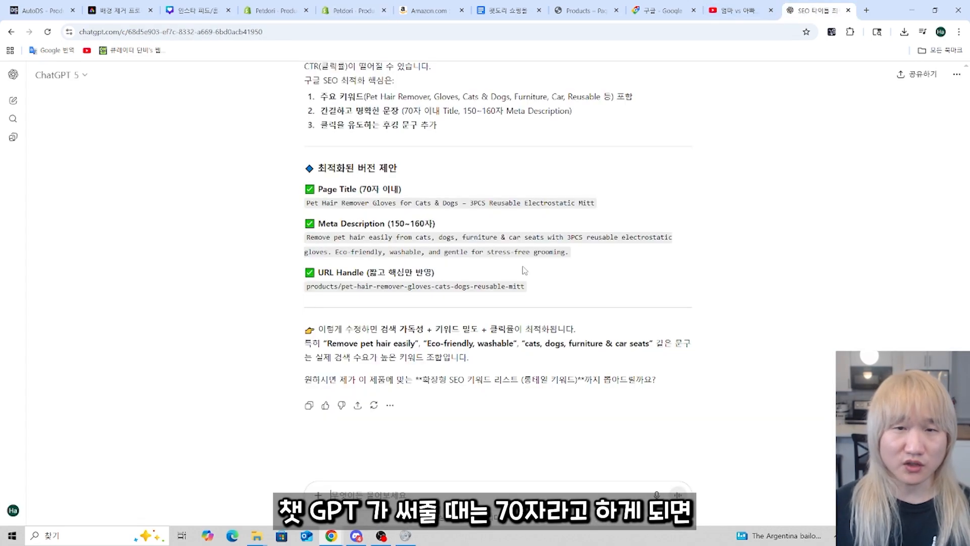
pyautogui.moveTo(350, 192); pyautogui.dragTo(410, 193)
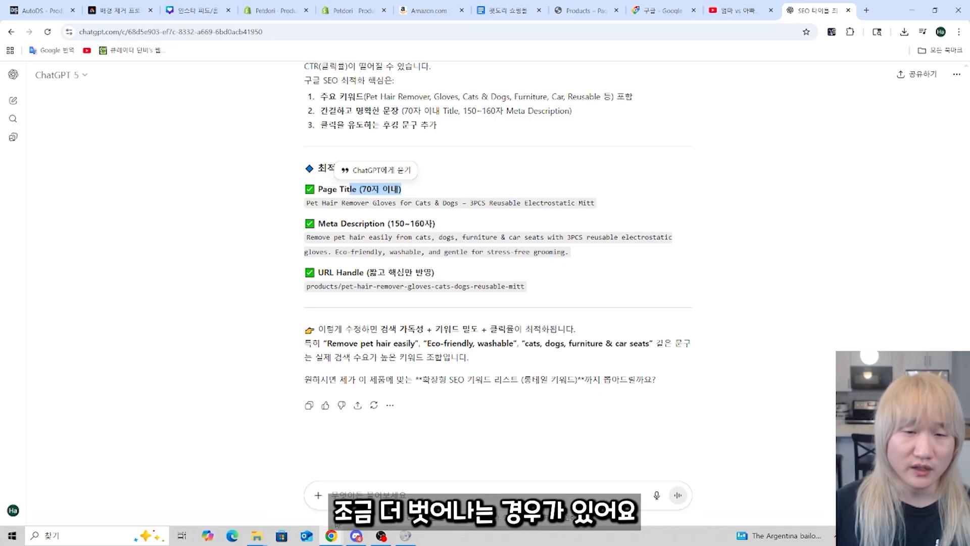
pyautogui.click(439, 494)
pyautogui.write('ㅌ')
pyautogui.write('ㅣ이틀')
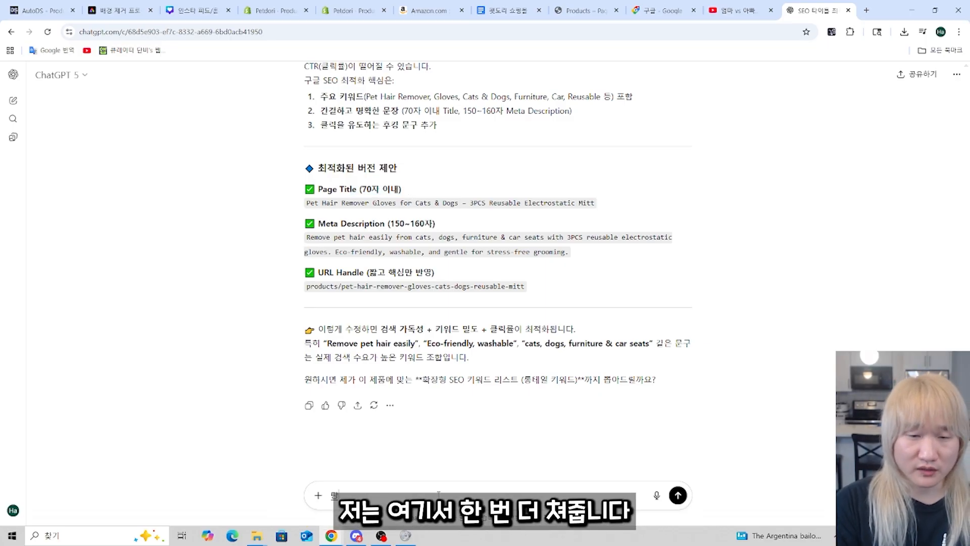
pyautogui.write(' 65')
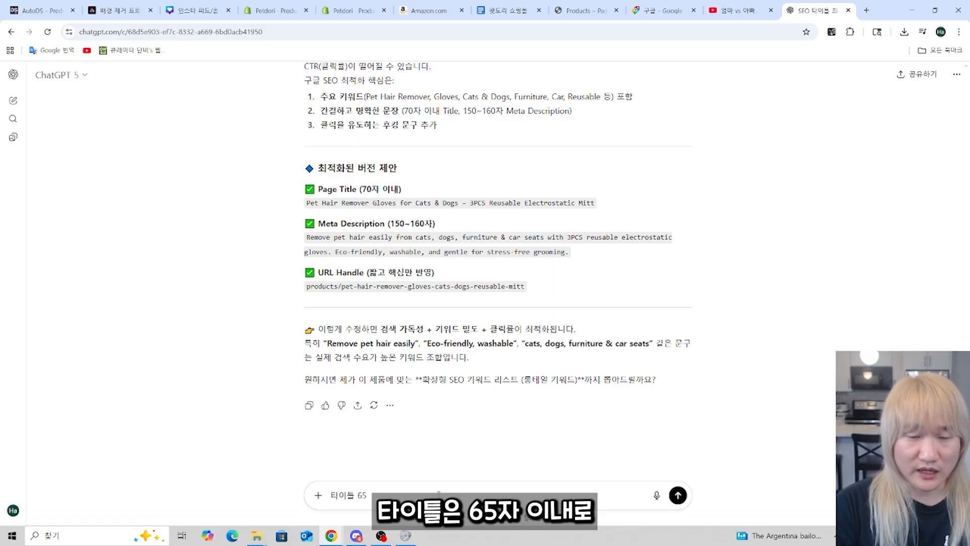
pyautogui.write('자')
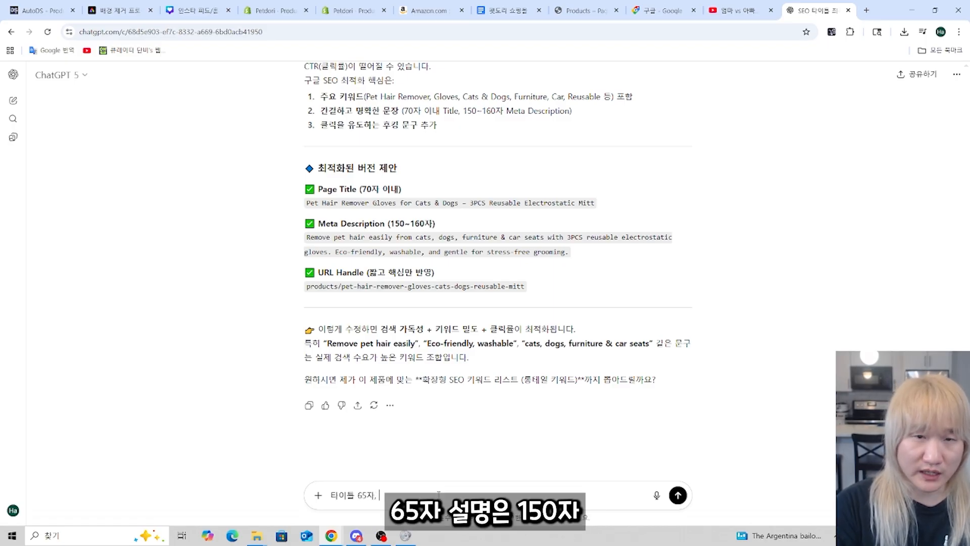
pyautogui.write(', 설명 150자')
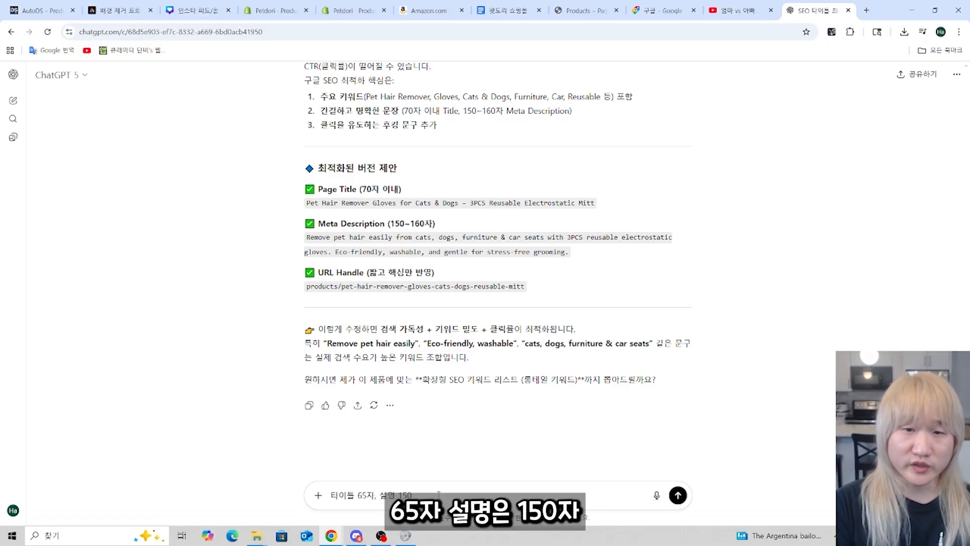
pyautogui.write(', URL')
pyautogui.write('를')
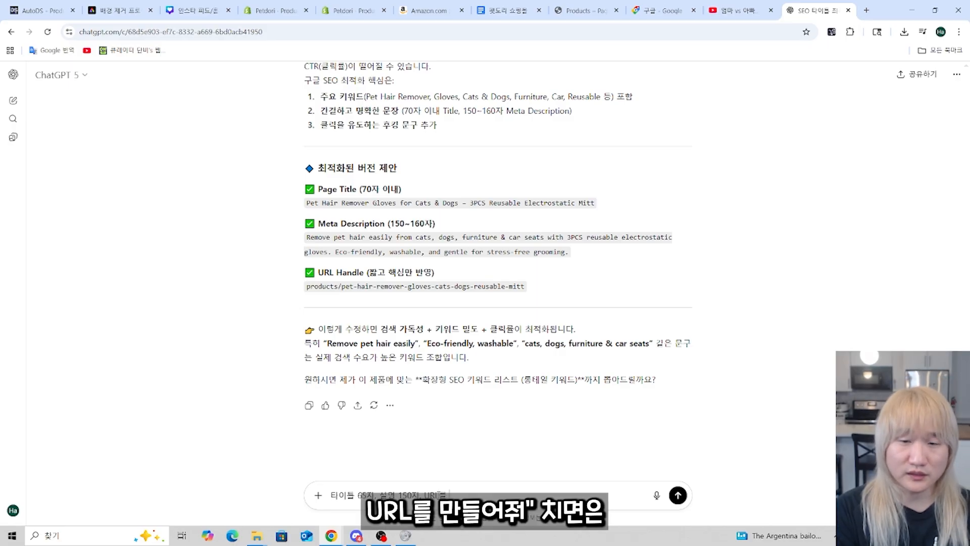
pyautogui.write(' 만들어줘')
pyautogui.press('Return')
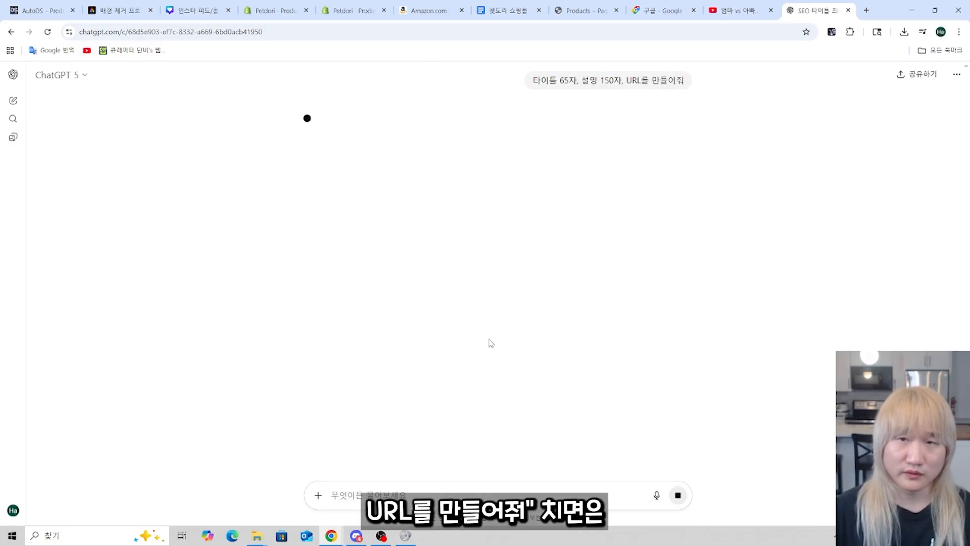
# Step: Copy ChatGPT's title "3PCS Pet Hair Remover Gloves – Reusable Mitt for Cats, Dogs & Furniture" into the Shopify page title
pyautogui.moveTo(584, 197); pyautogui.dragTo(306, 195)
pyautogui.hotkey('ctrl', 'c')
pyautogui.click(353, 10)
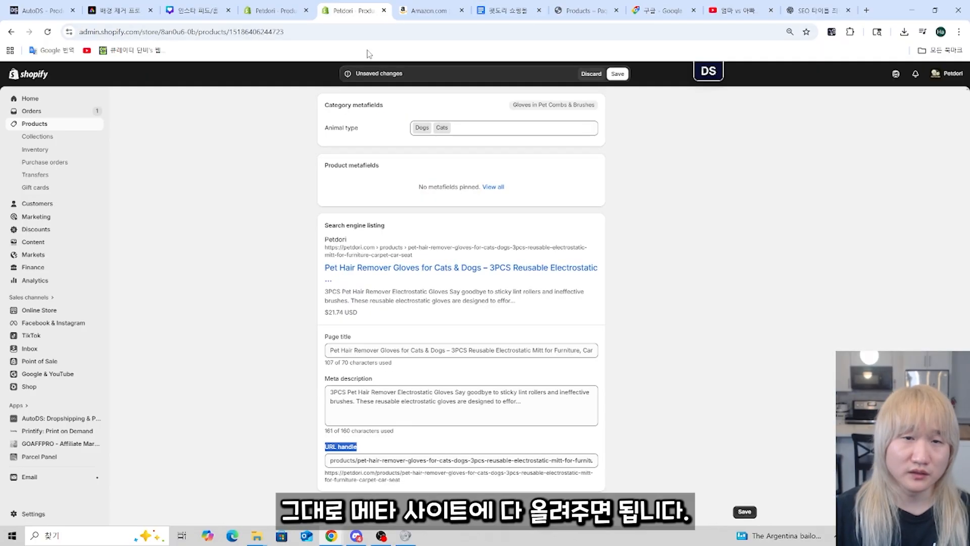
pyautogui.click(397, 349)
pyautogui.hotkey('ctrl', 'a')
pyautogui.hotkey('ctrl', 'v')
pyautogui.click(327, 386)
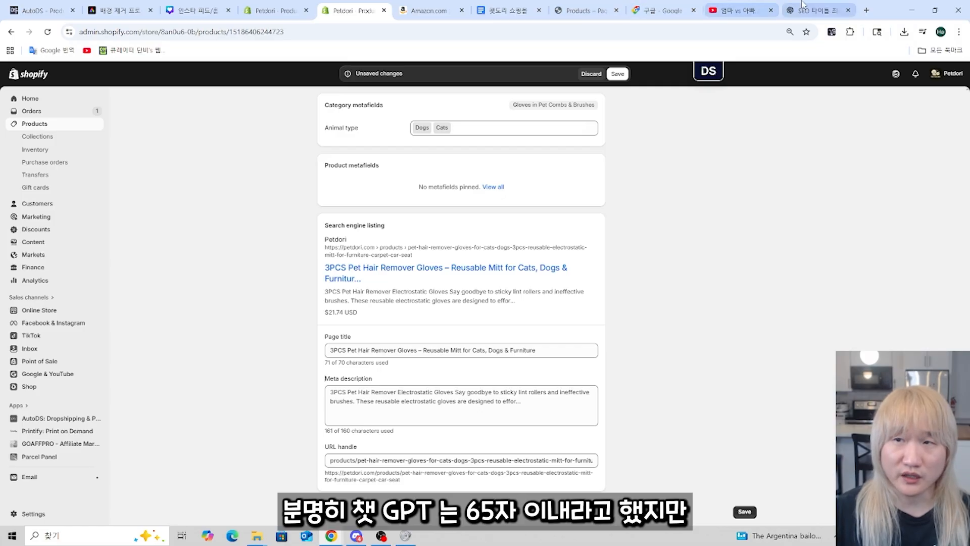
# Step: Compare the title suggested by ChatGPT with the character count under the Shopify page title
pyautogui.click(816, 11)
pyautogui.moveTo(306, 194); pyautogui.dragTo(581, 194)
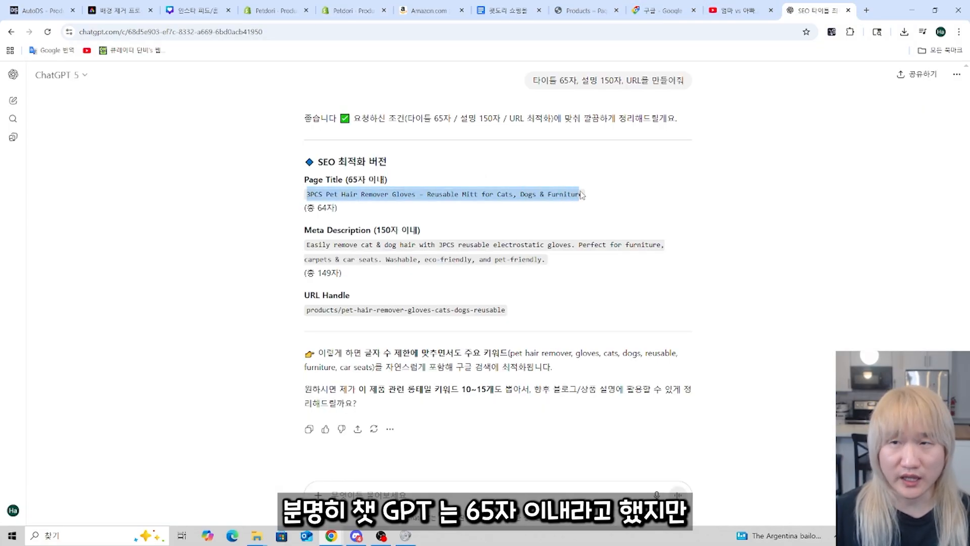
pyautogui.click(353, 11)
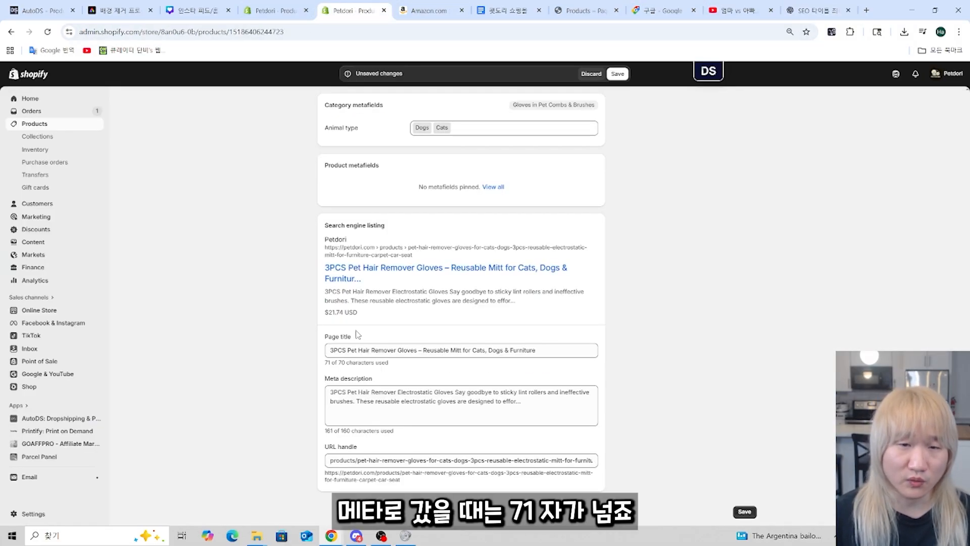
pyautogui.doubleClick(327, 362)
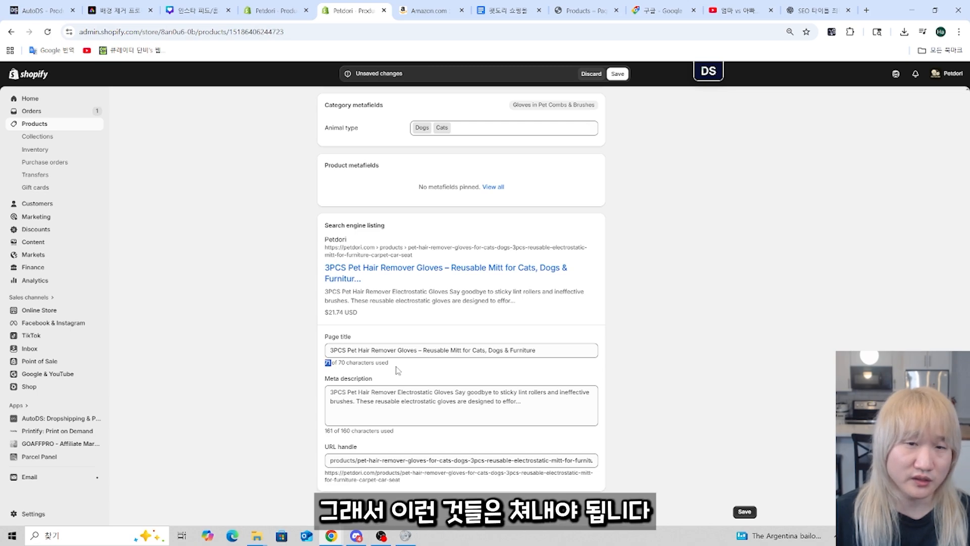
pyautogui.moveTo(396, 367); pyautogui.dragTo(316, 363)
# Step: Ask ChatGPT for a shorter version with a 60-character title and a 150-character description
pyautogui.click(793, 7)
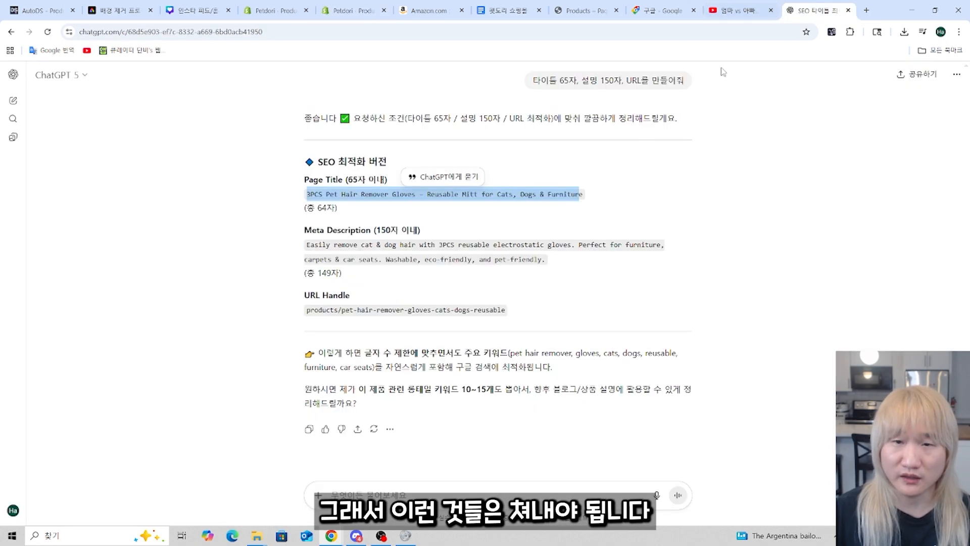
pyautogui.click(546, 471)
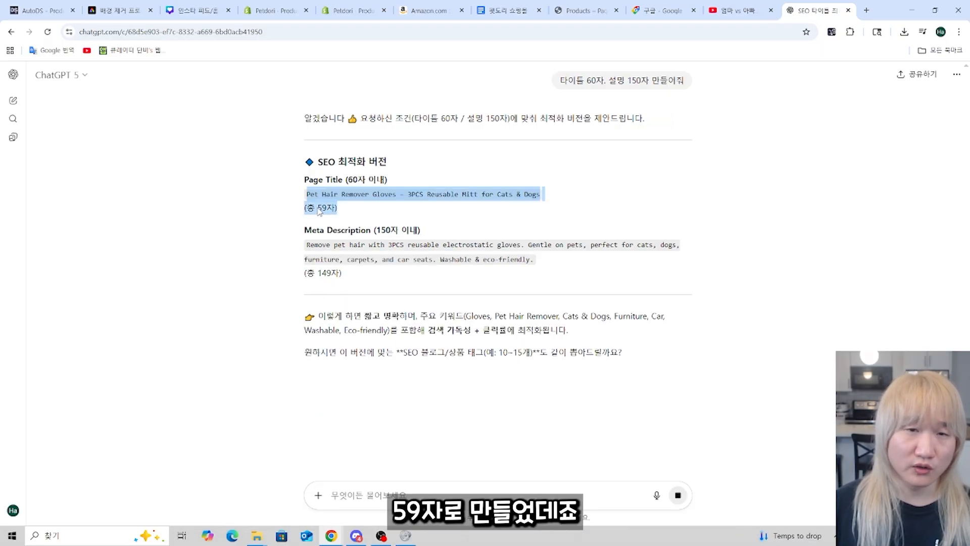
# Step: Replace the Shopify page title with ChatGPT's "Pet Hair Remover Gloves – 3PCS Reusable Mitt for Cats & Dogs"
pyautogui.click(308, 199)
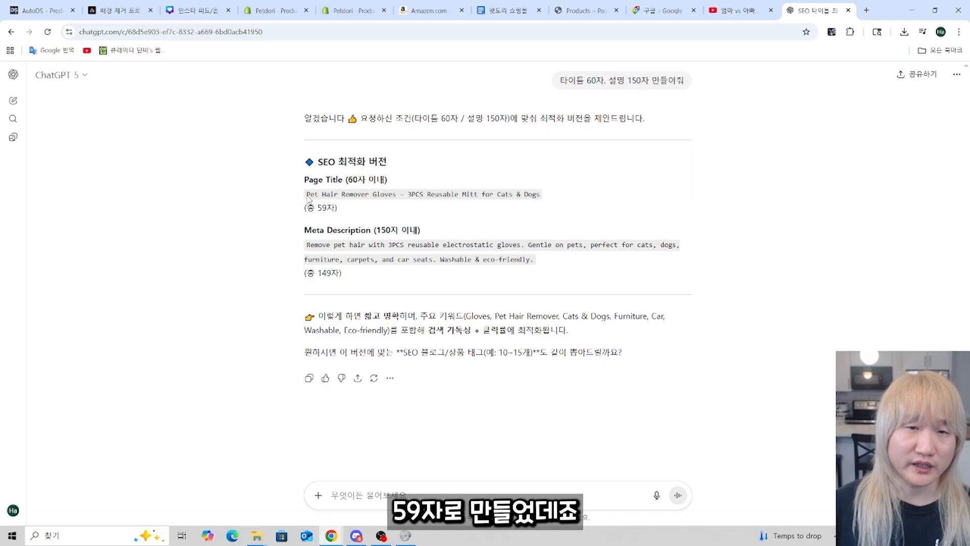
pyautogui.moveTo(307, 199)
pyautogui.mouseDown()
pyautogui.moveTo(541, 199)
pyautogui.moveTo(309, 197)
pyautogui.mouseUp()
pyautogui.hotkey('ctrl', 'c')
pyautogui.click(540, 198)
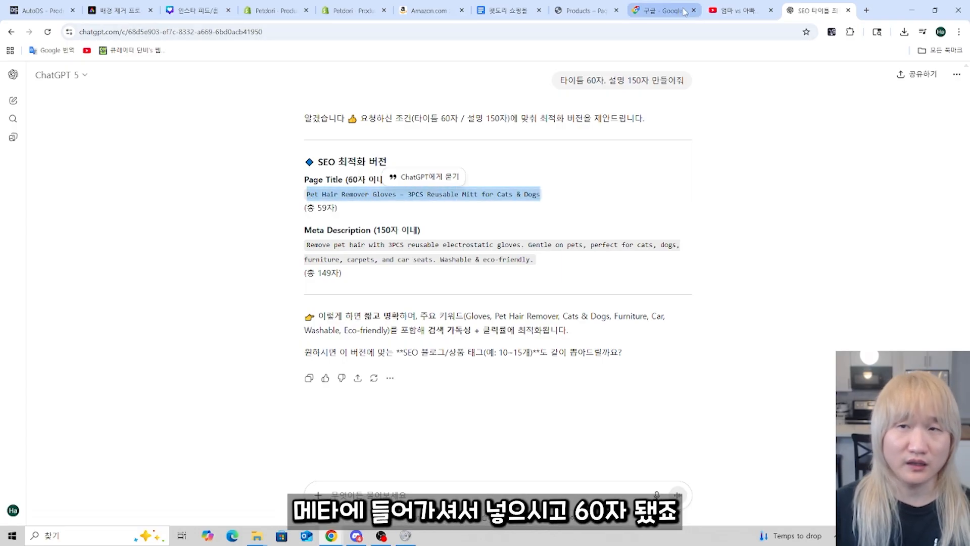
pyautogui.click(354, 10)
pyautogui.hotkey('ctrl', 'a')
pyautogui.hotkey('ctrl', 'v')
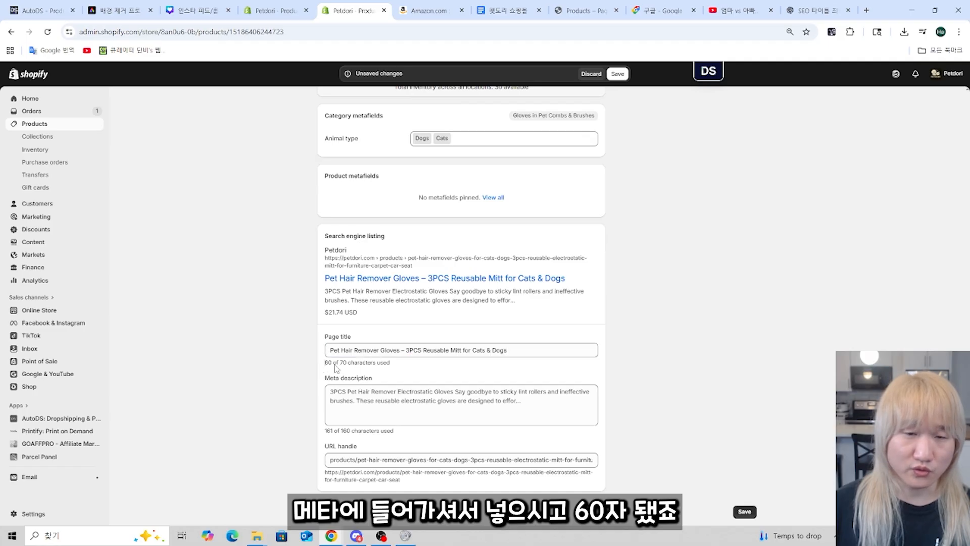
# Step: Replace the meta description with ChatGPT's shorter version beginning "Remove pet hair with 3PCS reusable electrostatic gloves" and ending "Washable & eco-friendly."
pyautogui.click(816, 11)
pyautogui.click(307, 248)
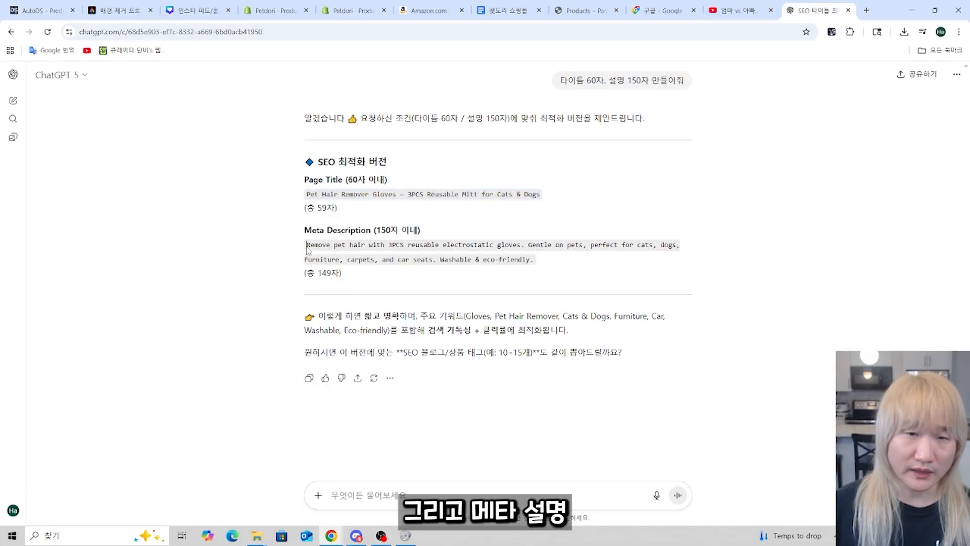
pyautogui.moveTo(306, 245); pyautogui.dragTo(534, 263)
pyautogui.hotkey('ctrl', 'c')
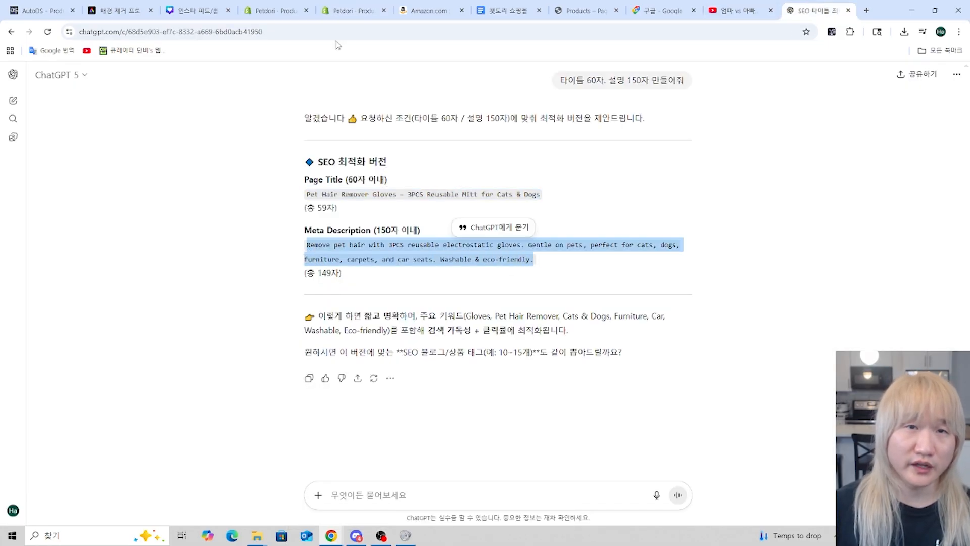
pyautogui.click(285, 11)
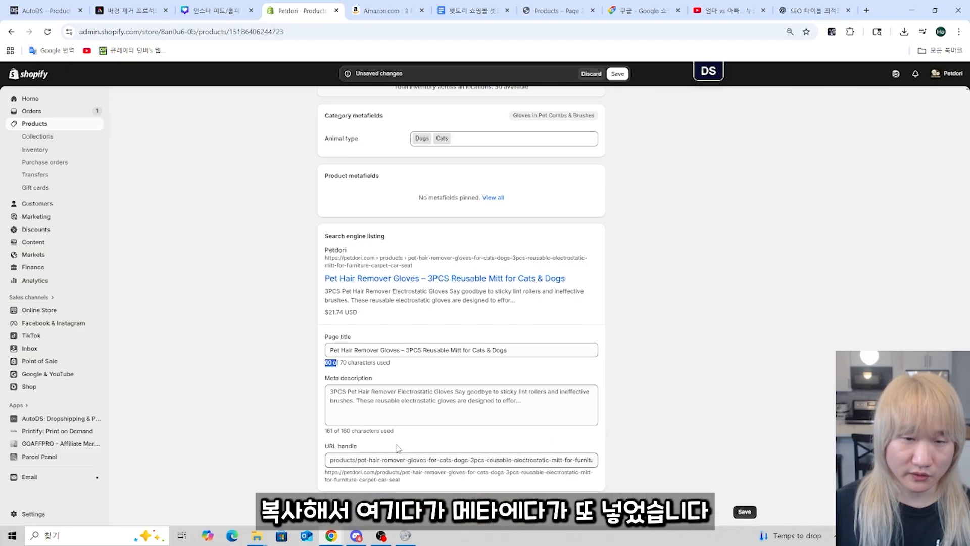
pyautogui.click(402, 400)
pyautogui.hotkey('ctrl', 'a')
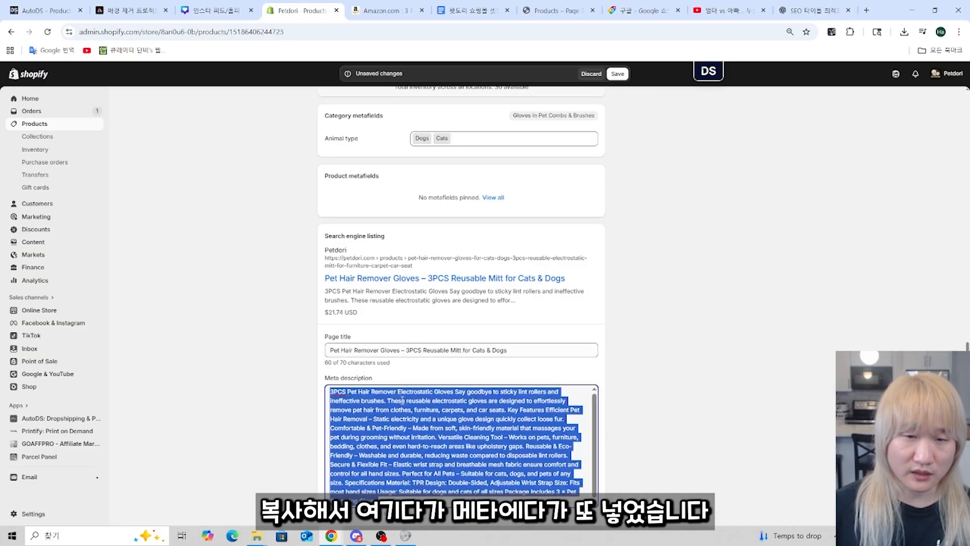
pyautogui.hotkey('ctrl', 'v')
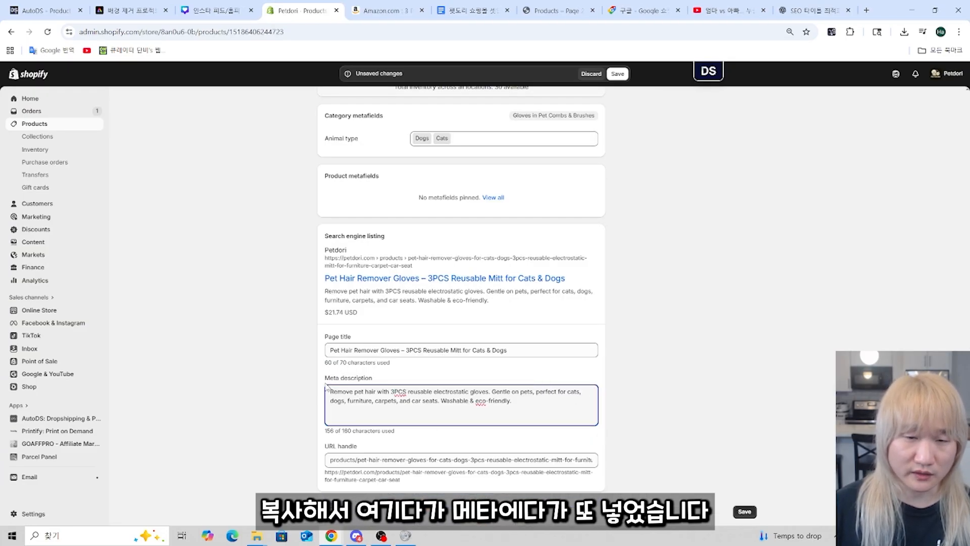
# Step: Copy ChatGPT's handle without its products/ prefix, set the URL handle to "pet-hair-remover-gloves-cats-dogs-reusable", and save the product
pyautogui.press('Tab')
pyautogui.click(813, 11)
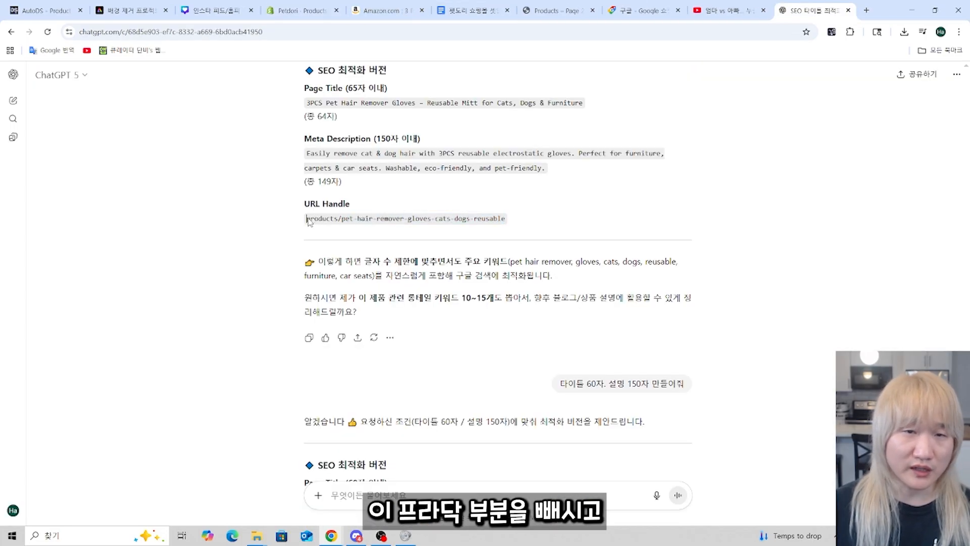
pyautogui.moveTo(307, 218); pyautogui.dragTo(387, 224)
pyautogui.moveTo(505, 218); pyautogui.dragTo(339, 222)
pyautogui.hotkey('ctrl', 'c')
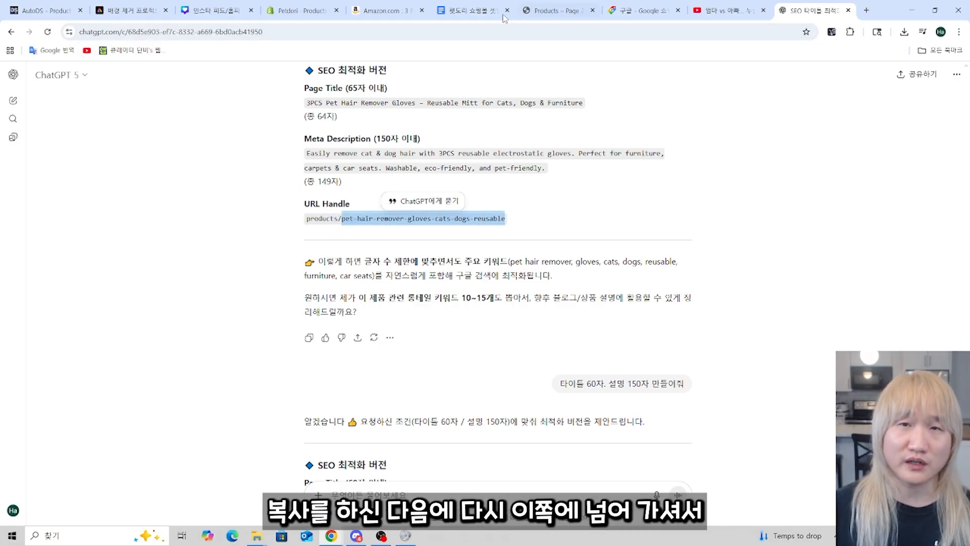
pyautogui.click(310, 9)
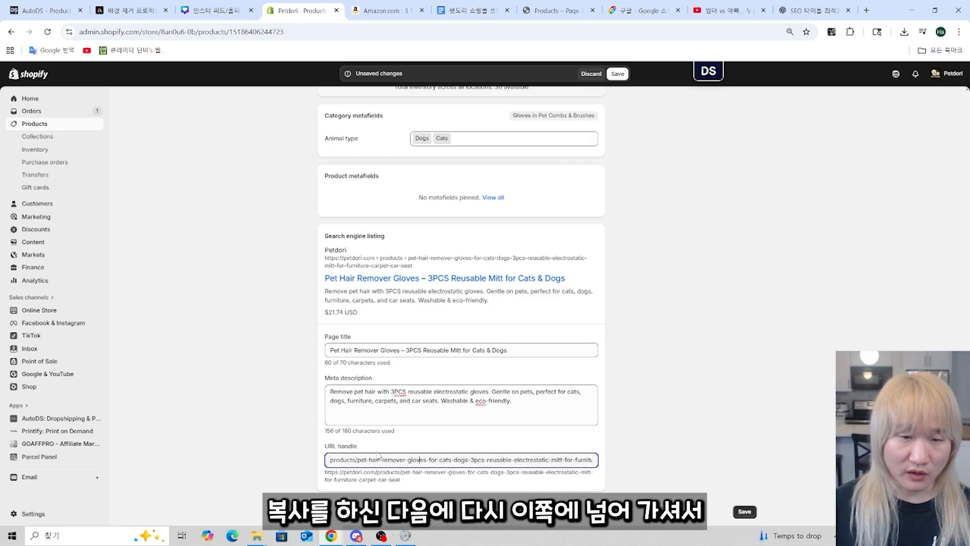
pyautogui.hotkey('ctrl', 'a')
pyautogui.hotkey('ctrl', 'v')
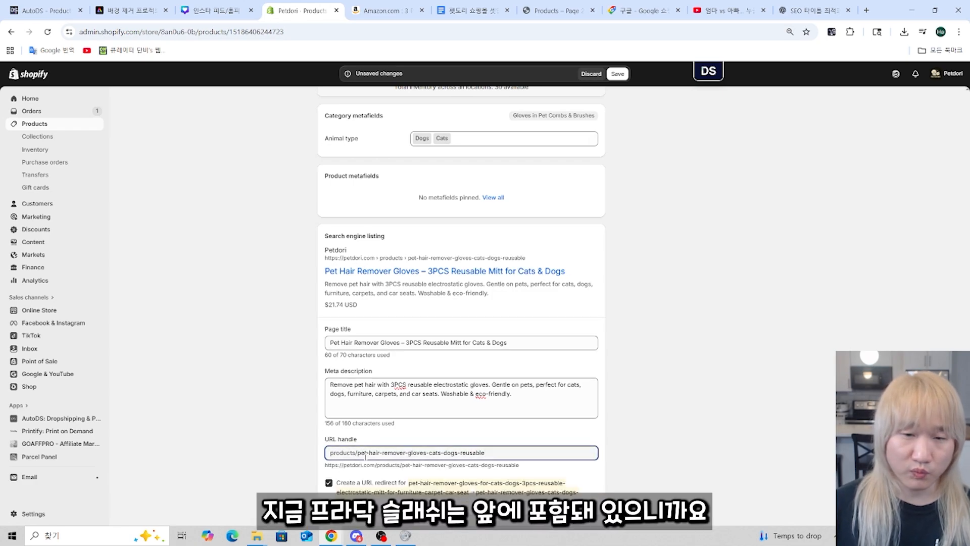
pyautogui.click(620, 80)
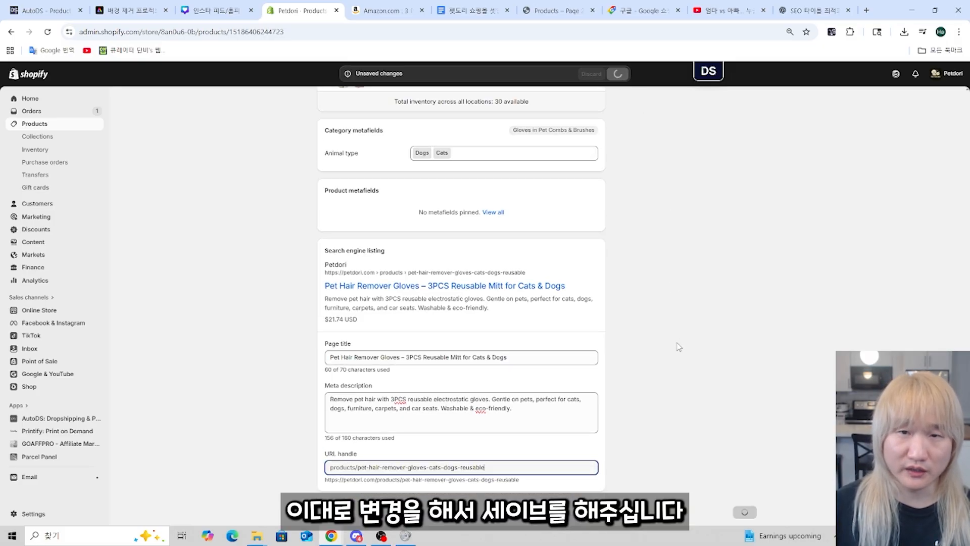
# Step: Review the saved product's details and check its listing in the dog Health & Hygiene collection on the Petdori storefront
pyautogui.scroll(8, 707, 411)
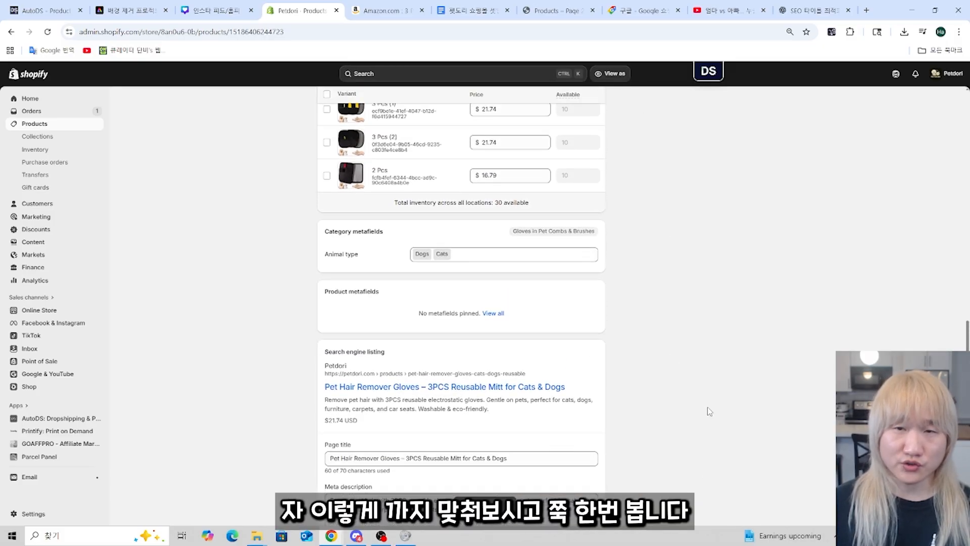
pyautogui.scroll(5, 637, 385)
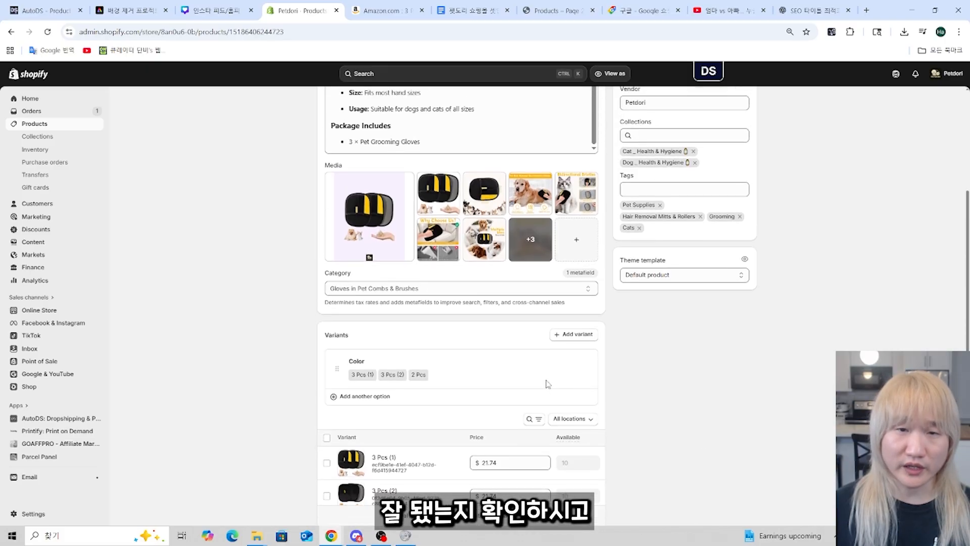
pyautogui.scroll(2, 638, 387)
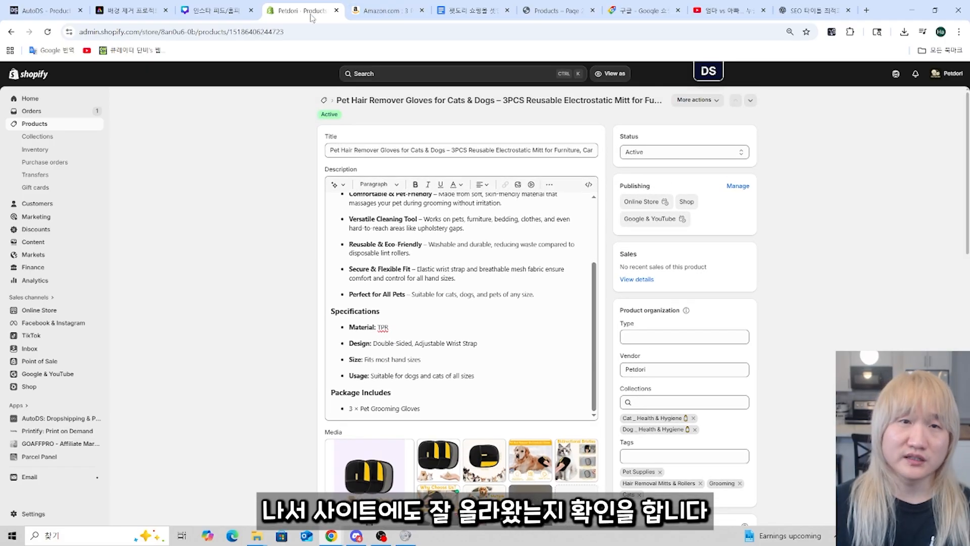
pyautogui.click(554, 10)
pyautogui.click(213, 79)
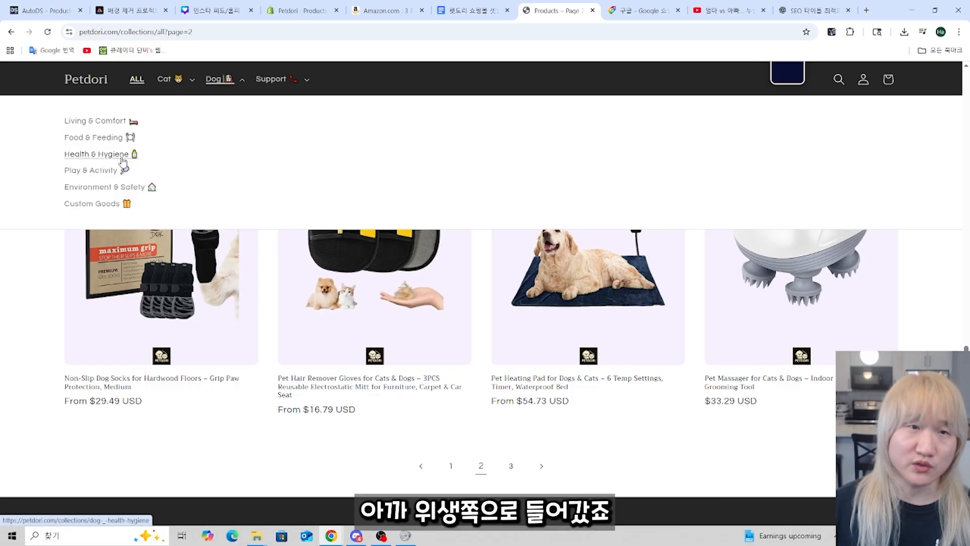
pyautogui.click(121, 159)
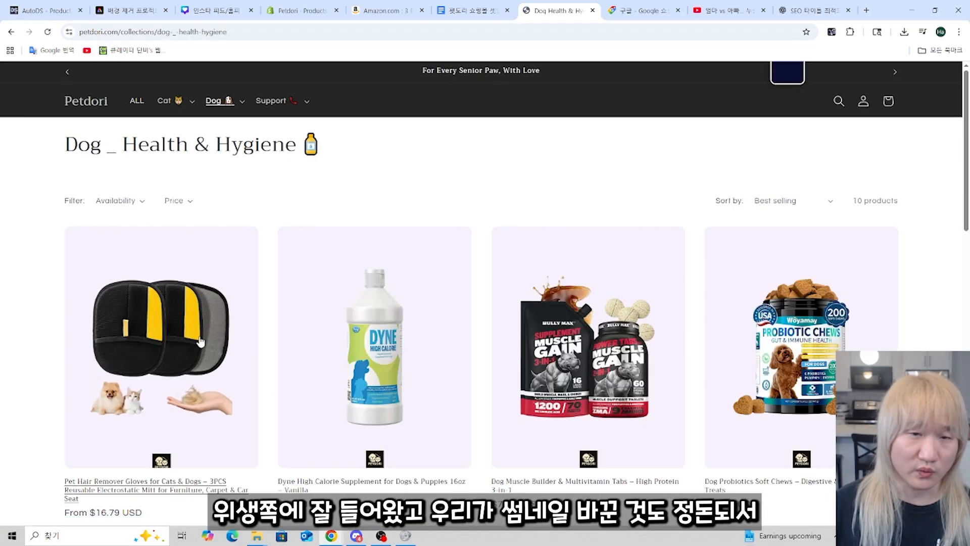
pyautogui.scroll(-1, 870, 175)
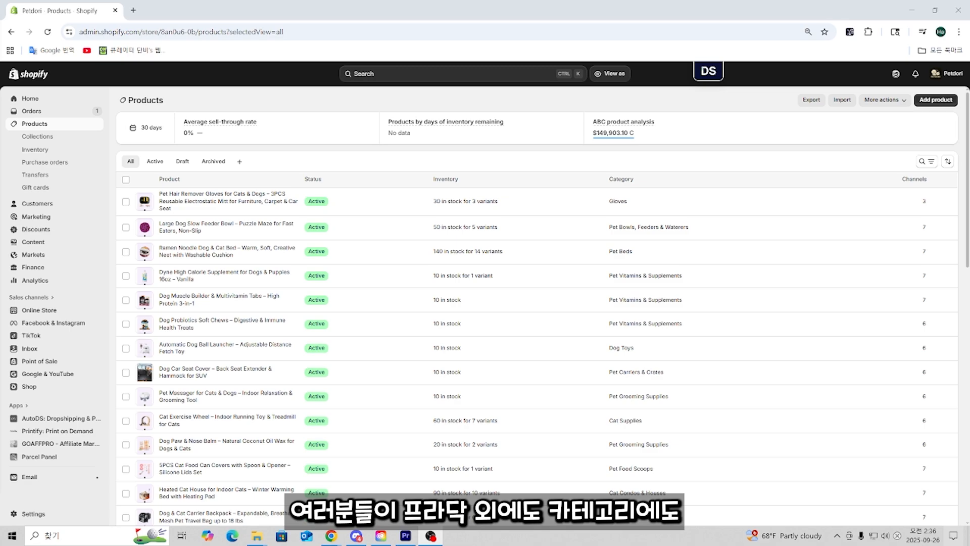
# Step: Open the "Dog _ Health & Hygiene" collection in Shopify and inspect which sales channels it is published to
pyautogui.click(38, 137)
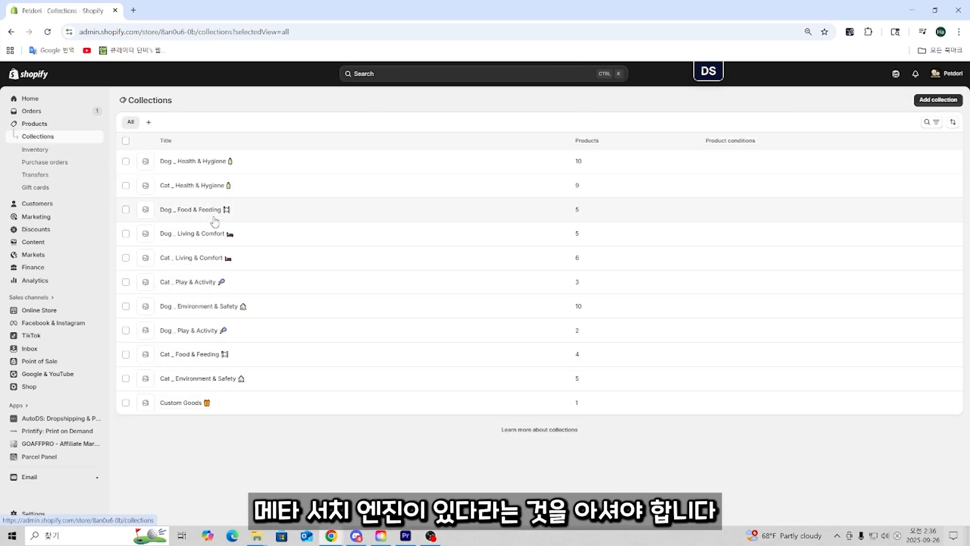
pyautogui.click(201, 166)
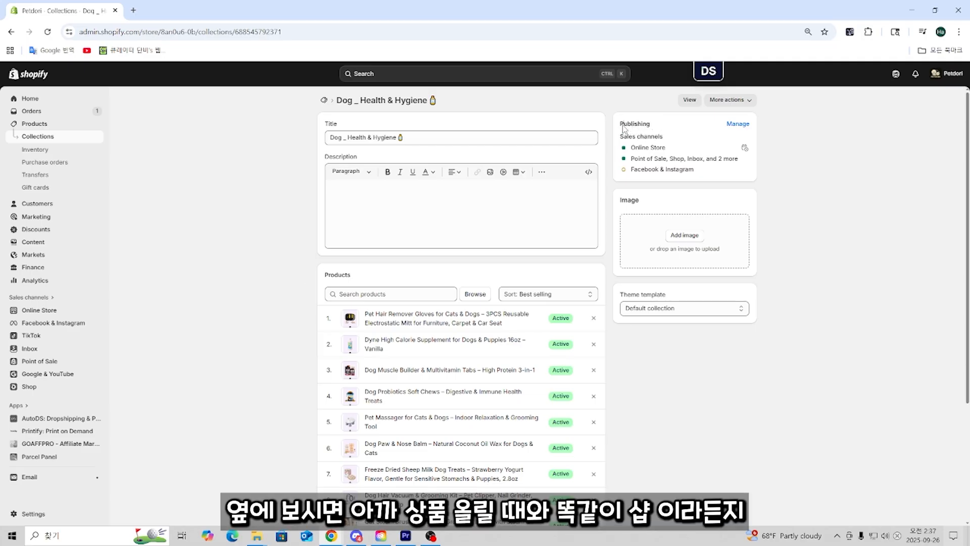
pyautogui.click(738, 124)
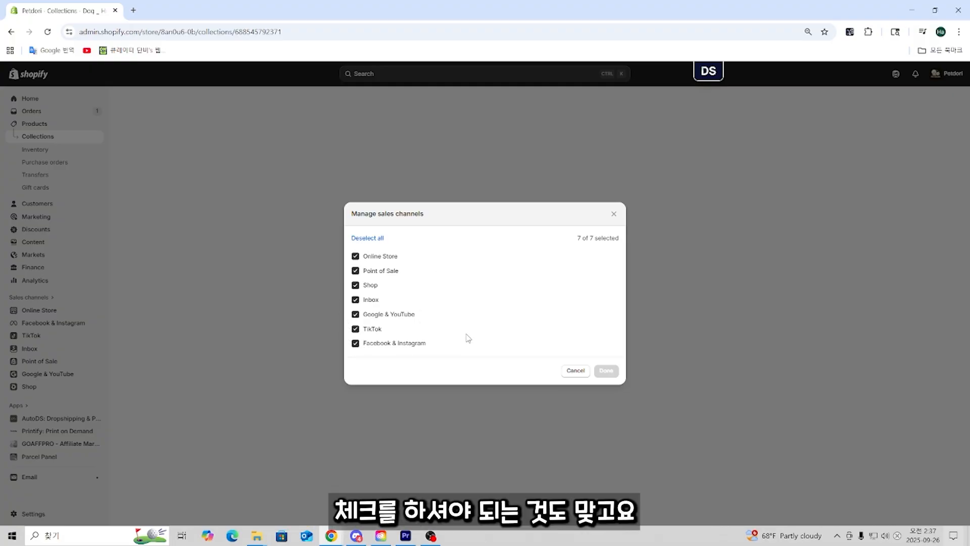
pyautogui.click(572, 372)
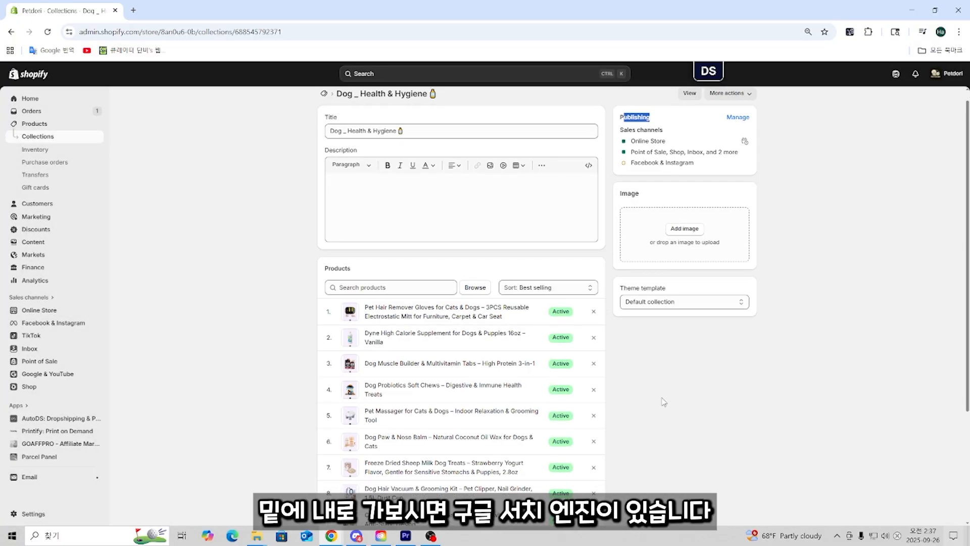
# Step: Examine the search engine listing of the "Dog _ Health & Hygiene" collection
pyautogui.scroll(-3, 664, 401)
pyautogui.click(594, 419)
pyautogui.scroll(-3, 641, 429)
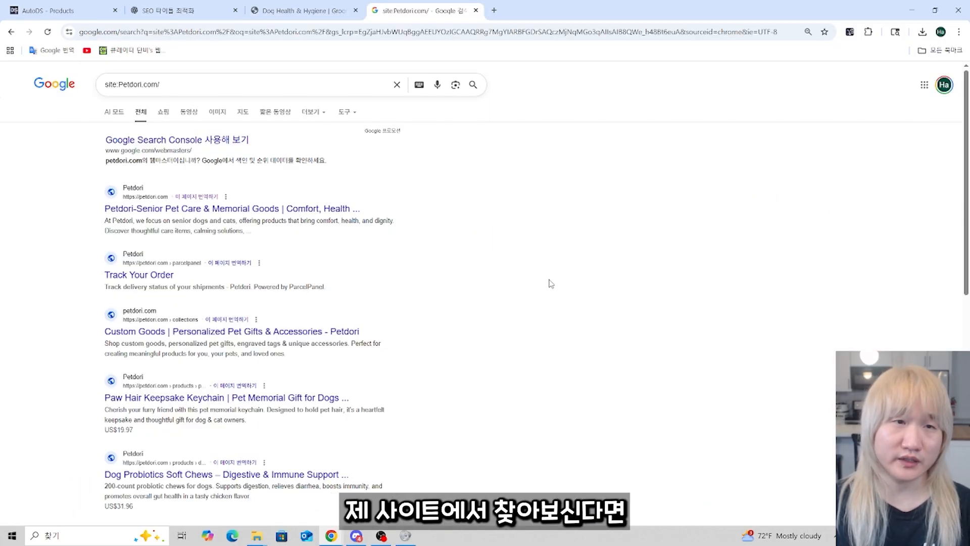
# Step: Examine how page titles and descriptions are displayed in Google's results for site:Petdori.com
pyautogui.scroll(-1, 414, 260)
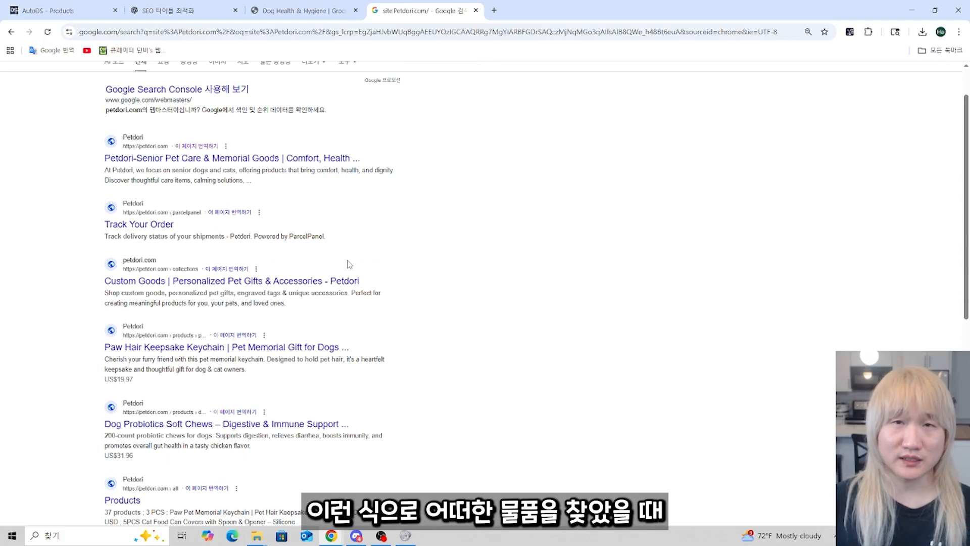
pyautogui.scroll(-1, 249, 285)
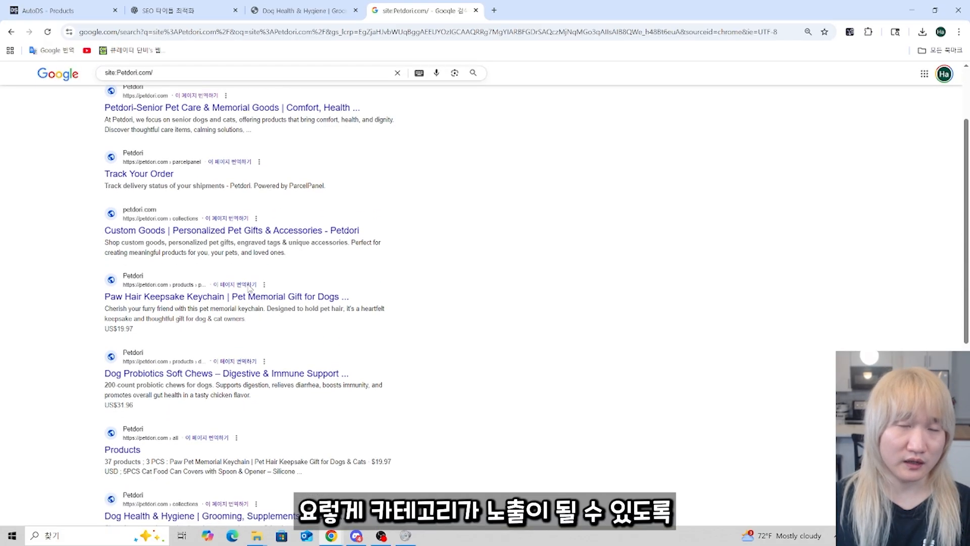
pyautogui.scroll(1, 421, 333)
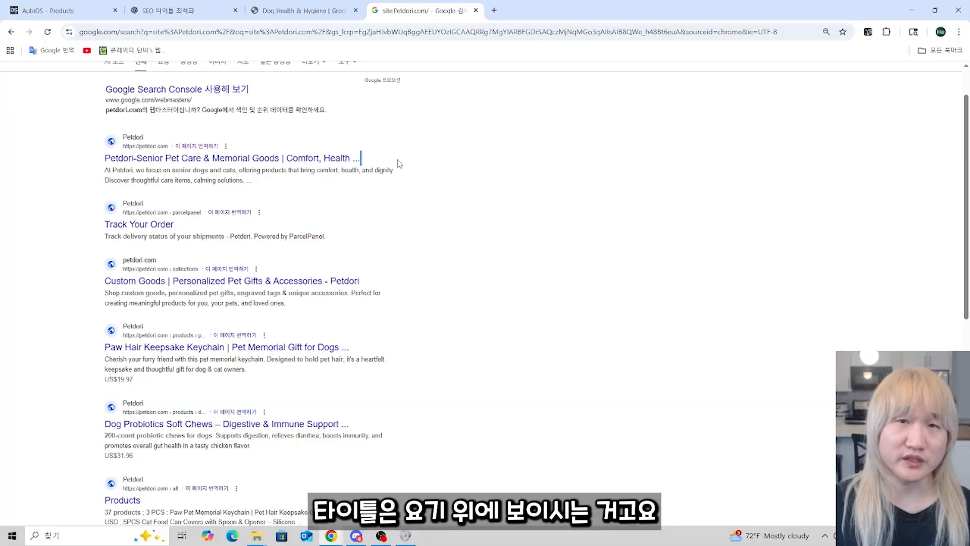
pyautogui.moveTo(264, 182); pyautogui.dragTo(102, 176)
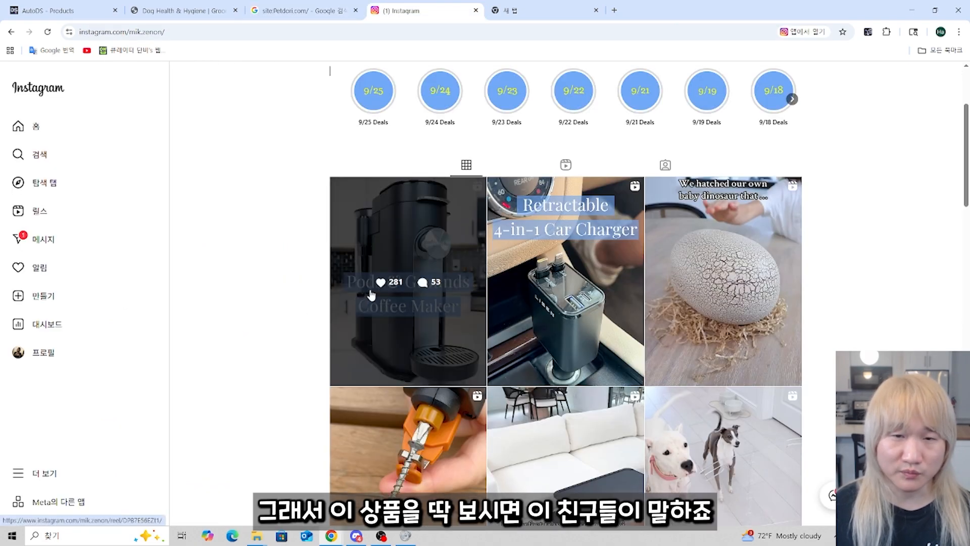
# Step: Open the pods and grounds coffee maker reel on Instagram, read its caption, and post the comment "coffee"
pyautogui.click(430, 317)
pyautogui.moveTo(545, 152); pyautogui.dragTo(569, 155)
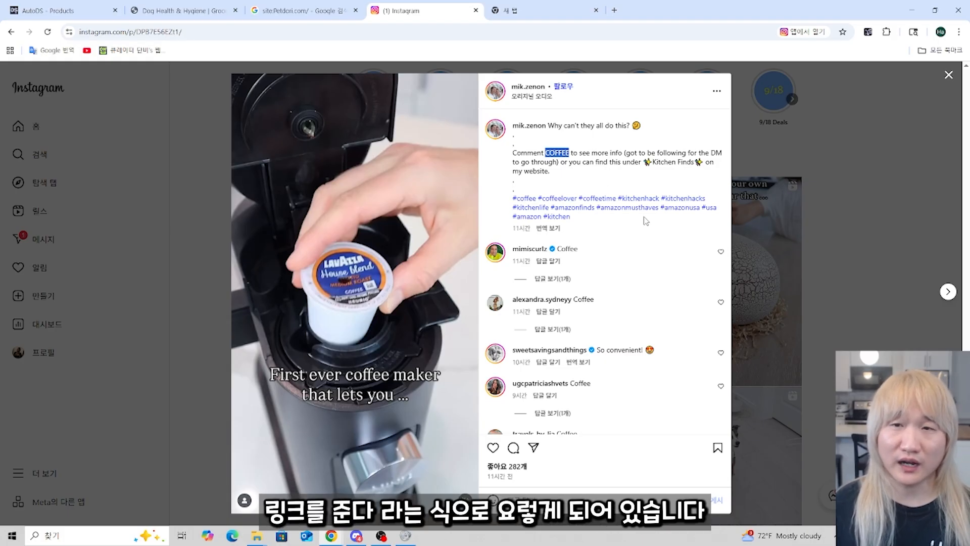
pyautogui.moveTo(570, 175); pyautogui.dragTo(514, 159)
pyautogui.click(645, 249)
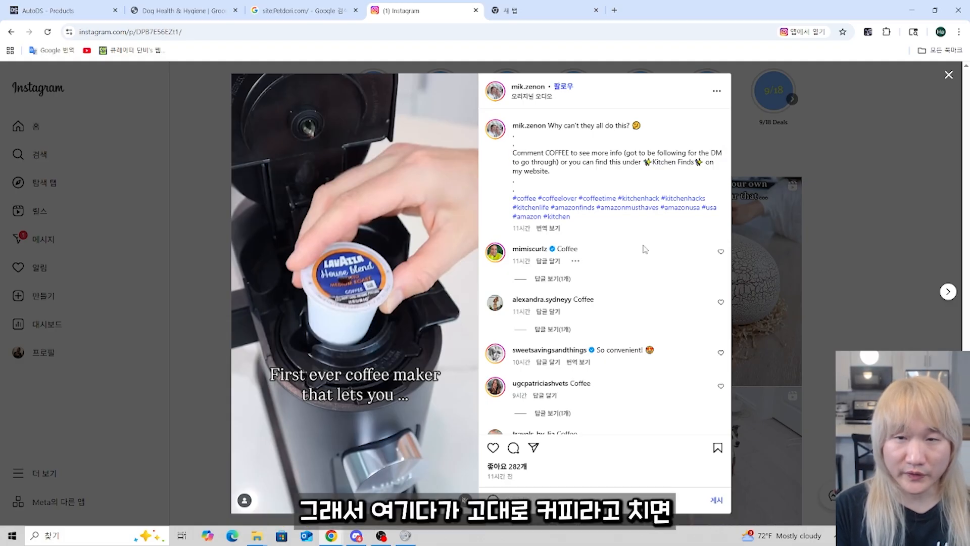
pyautogui.press('Return')
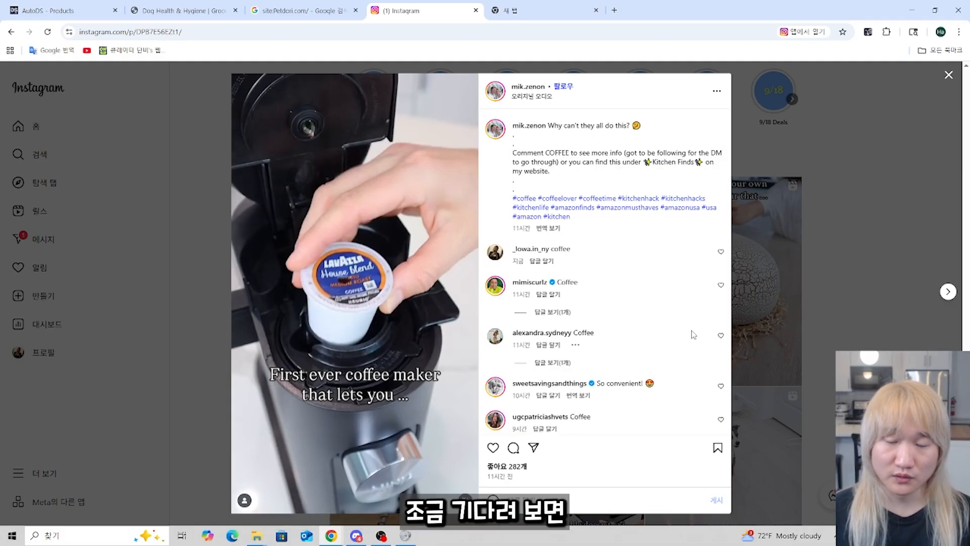
pyautogui.press('Escape')
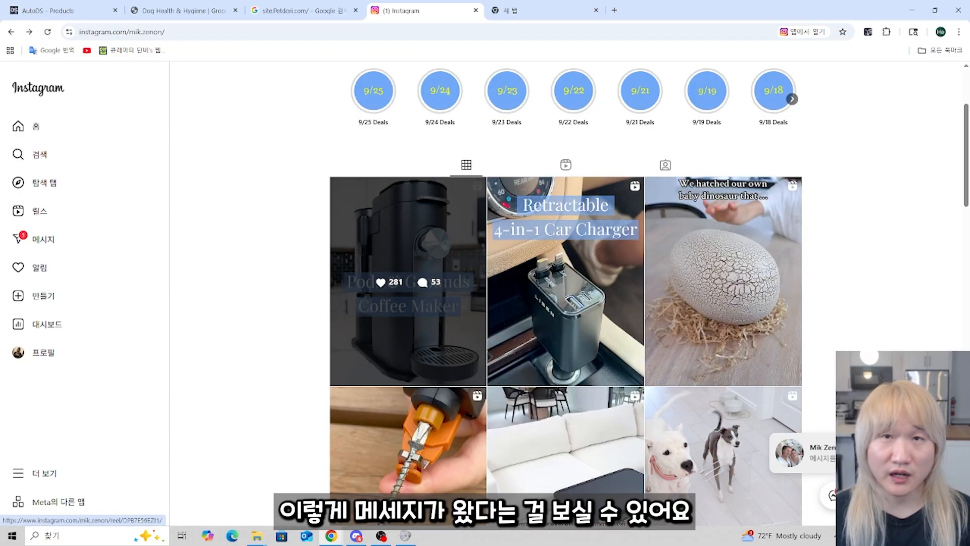
# Step: Open the automated Instagram message request, follow its Ninja Coffee Maker affiliate link, and view the linked Amazon product page
pyautogui.click(45, 239)
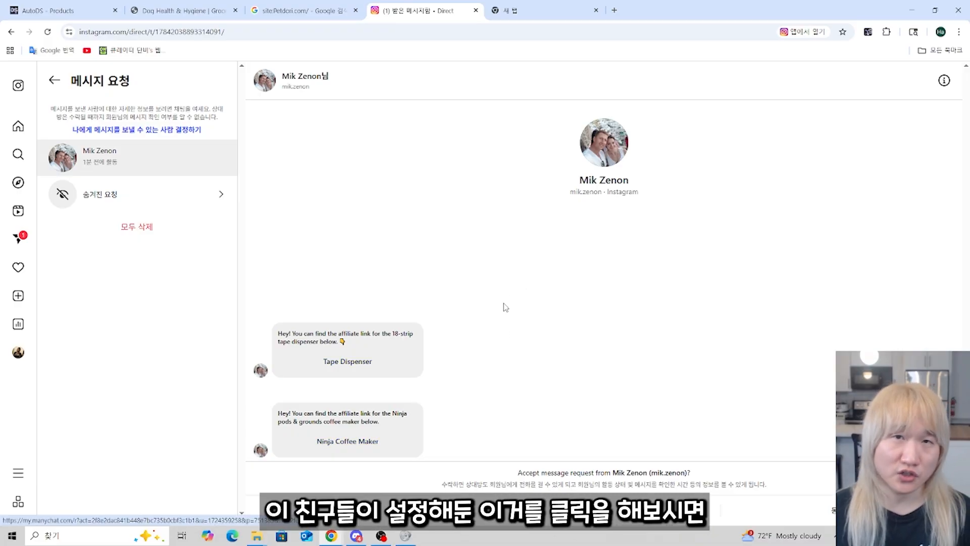
pyautogui.click(365, 445)
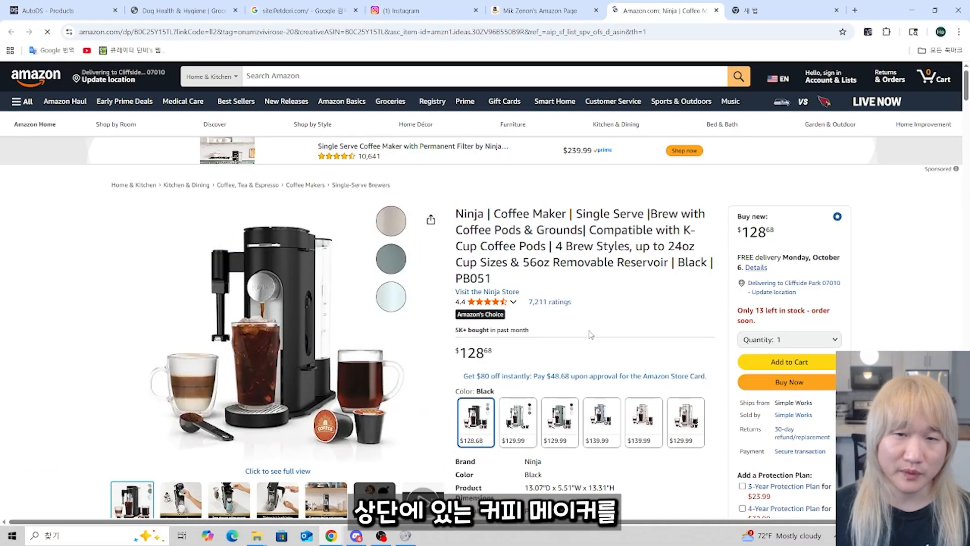
pyautogui.scroll(-2, 581, 341)
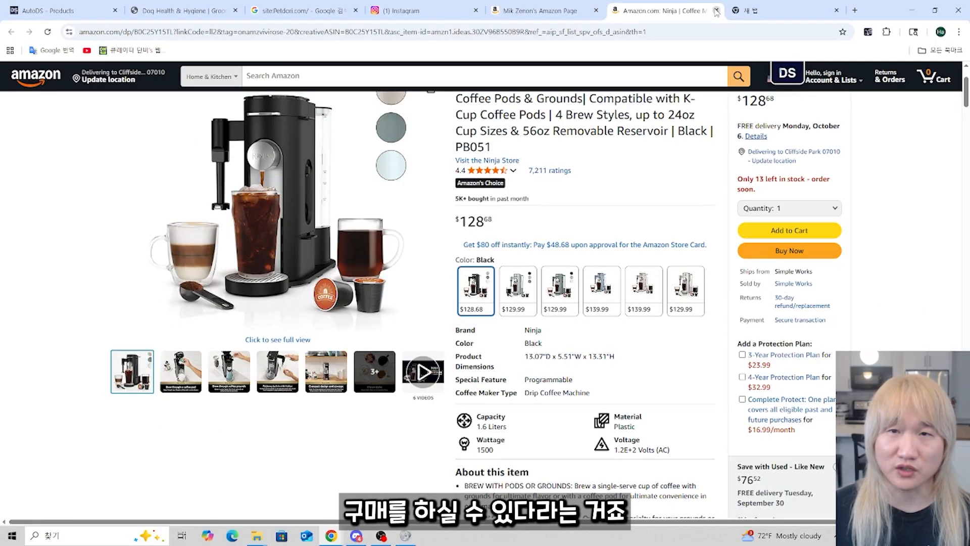
pyautogui.click(715, 11)
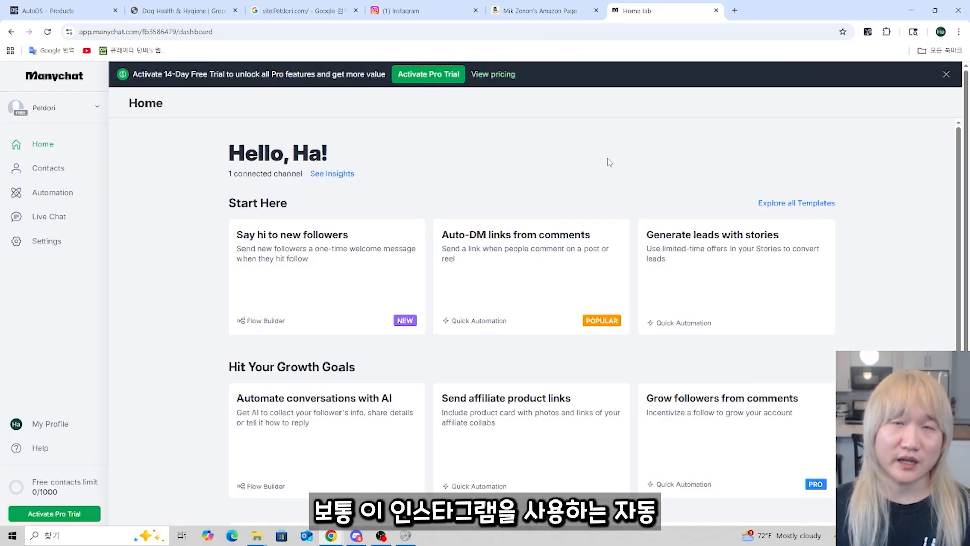